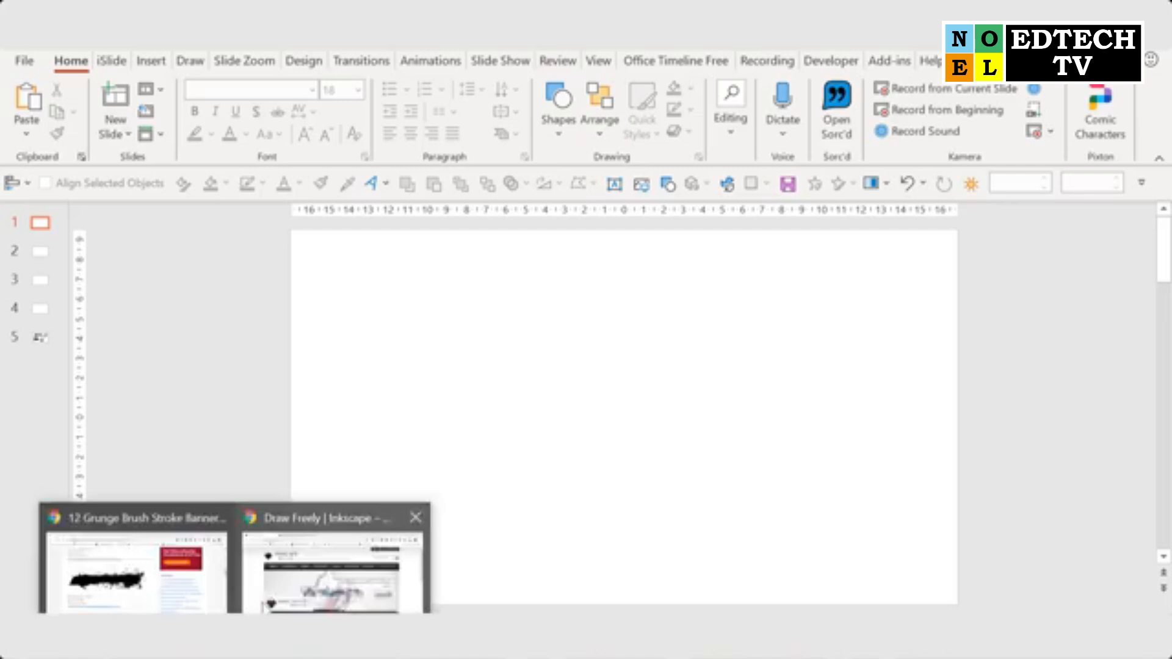
# View the Inkscape website in the browser, close its page and return to Presentation1 in PowerPoint.
pyautogui.click(262, 592)
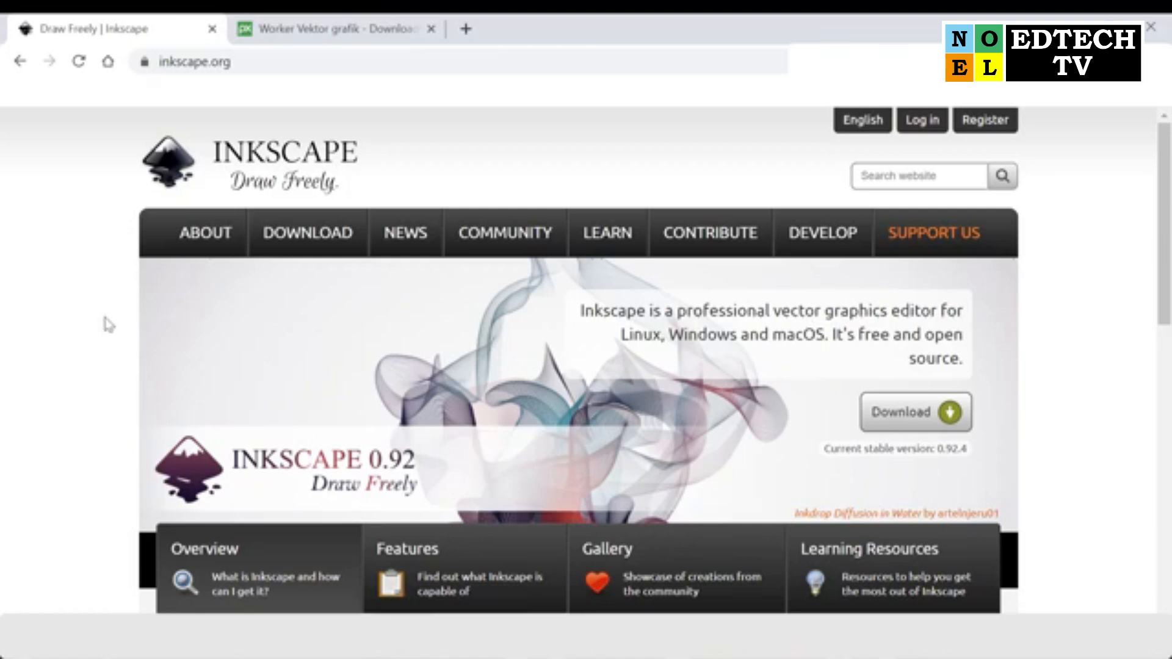
pyautogui.click(212, 29)
pyautogui.click(199, 637)
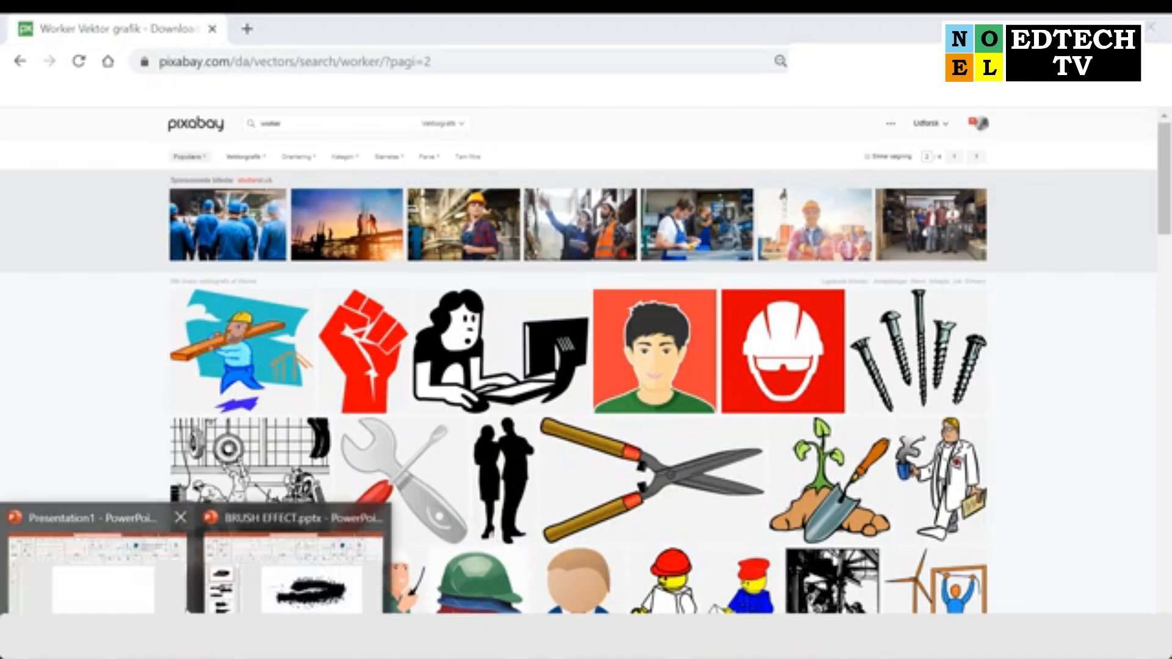
pyautogui.click(170, 588)
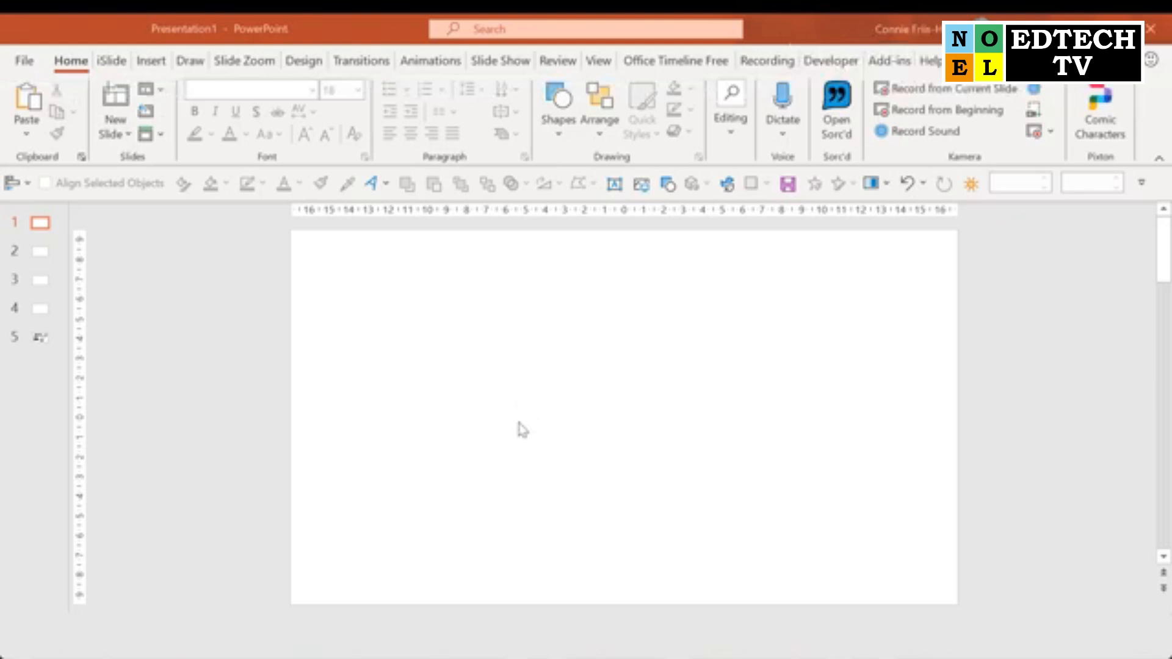
# Switch to the OnlyGFX grunge brush stroke page in the browser and copy the image of 12-grunge-brush-stroke-banner-12.png.
pyautogui.click(235, 637)
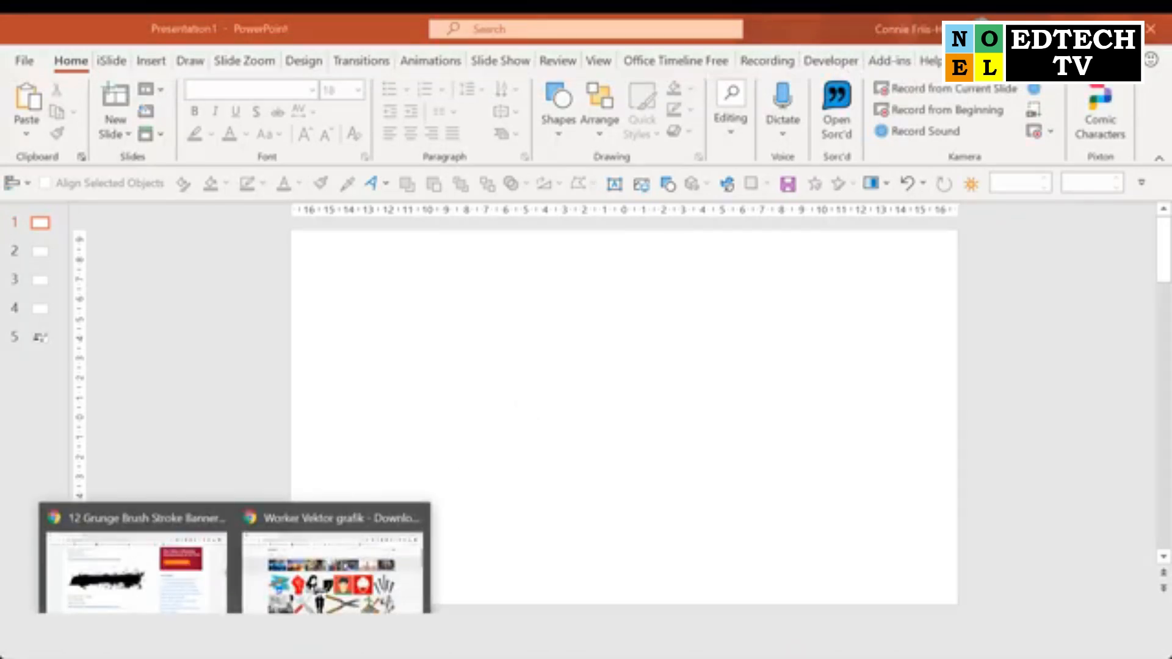
pyautogui.click(134, 562)
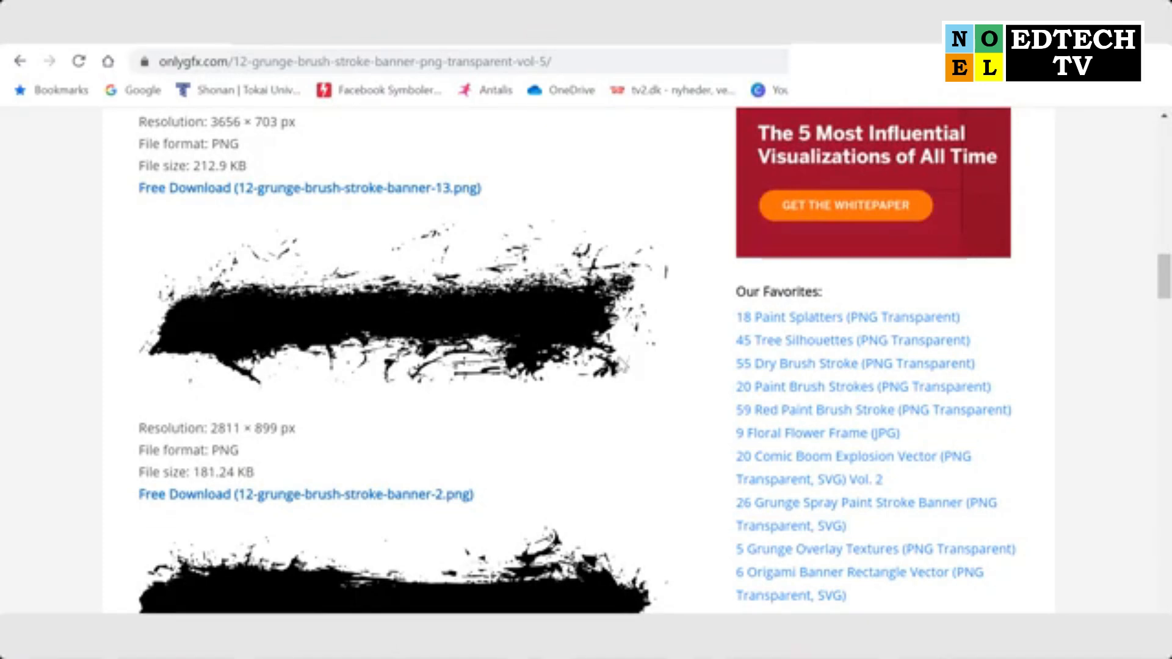
pyautogui.scroll(15, 473, 302)
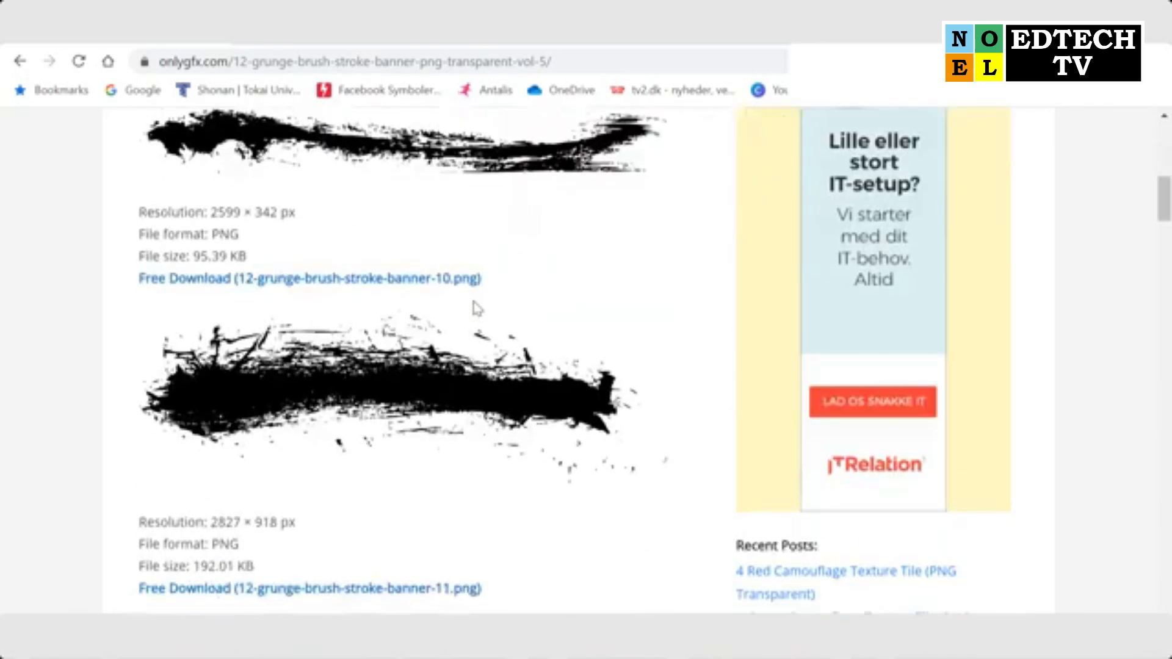
pyautogui.scroll(-5, 477, 308)
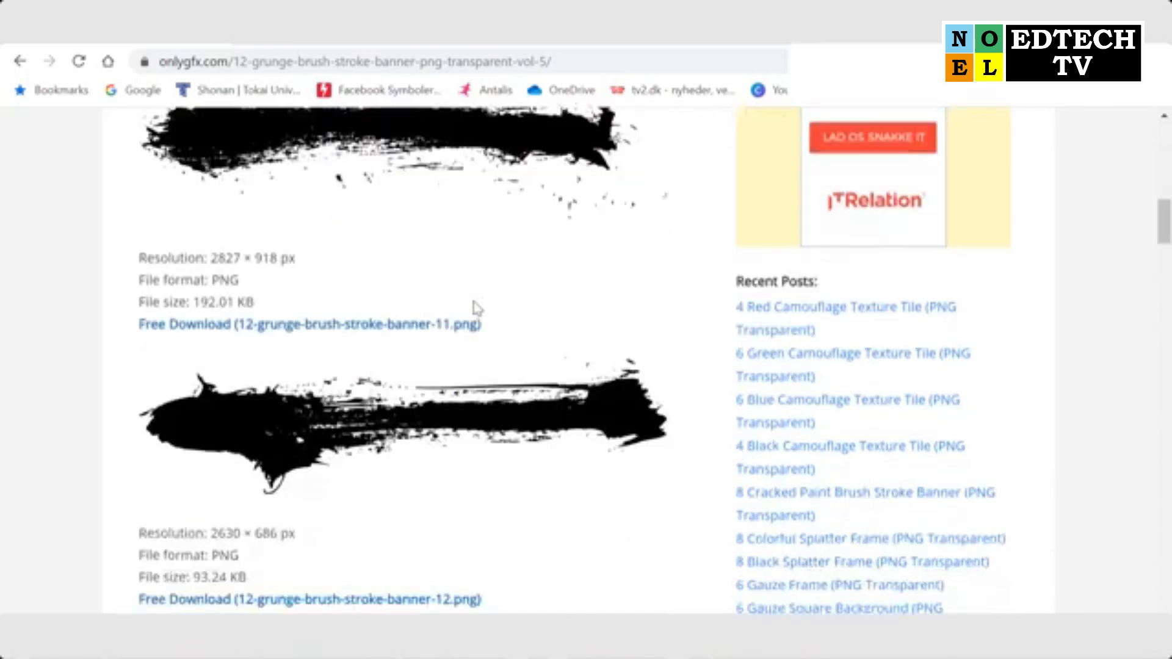
pyautogui.scroll(-3, 476, 308)
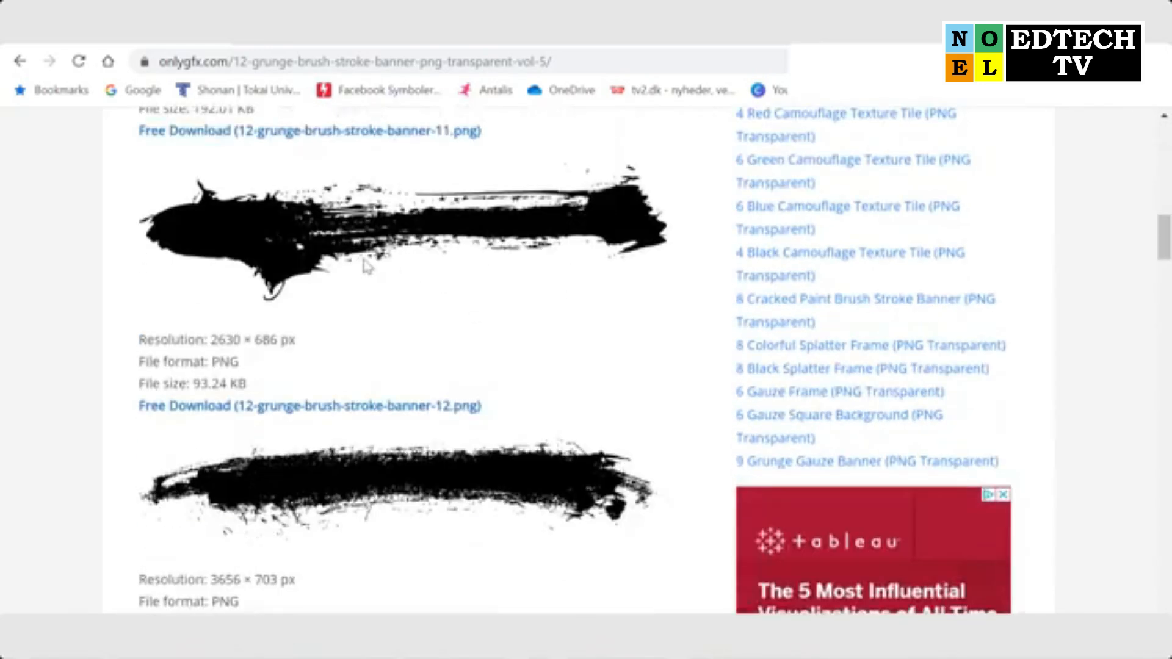
pyautogui.rightClick(467, 215)
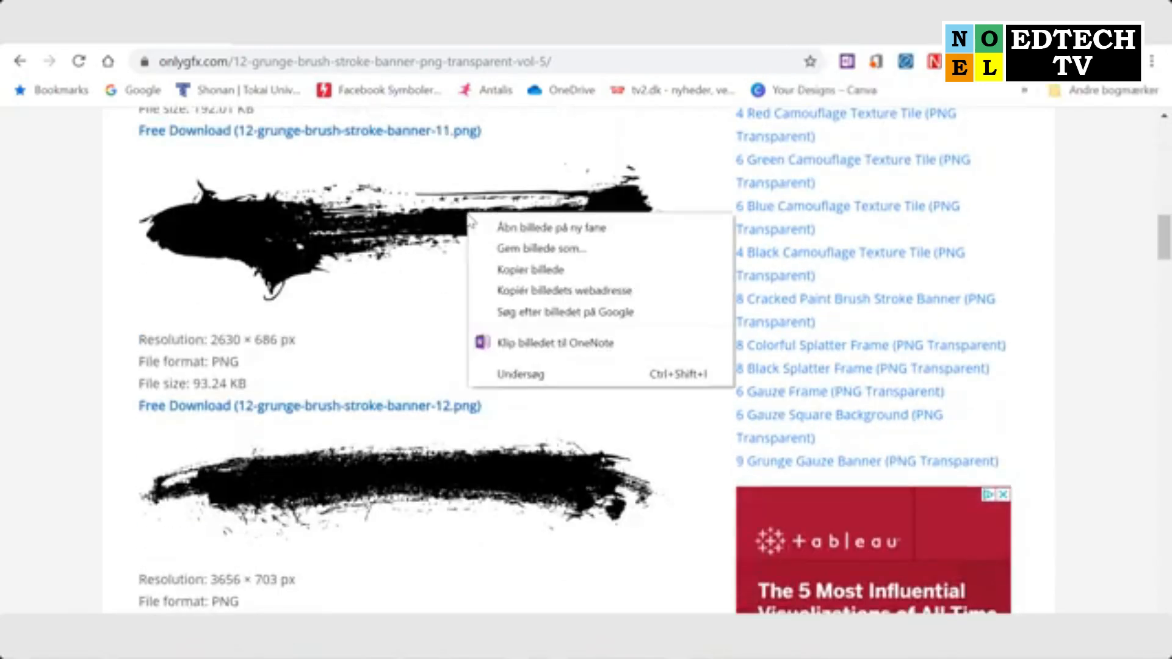
pyautogui.click(543, 275)
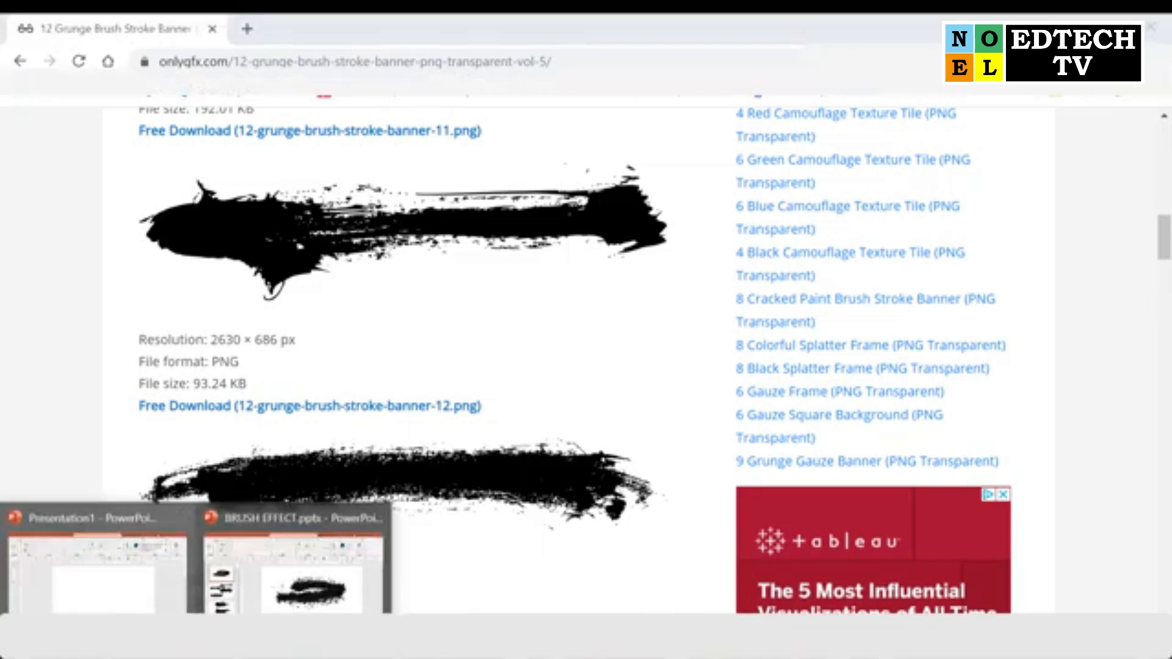
# Switch to Presentation1 in PowerPoint, paste the copied brush stroke image on slide 1 and delete it again.
pyautogui.click(159, 583)
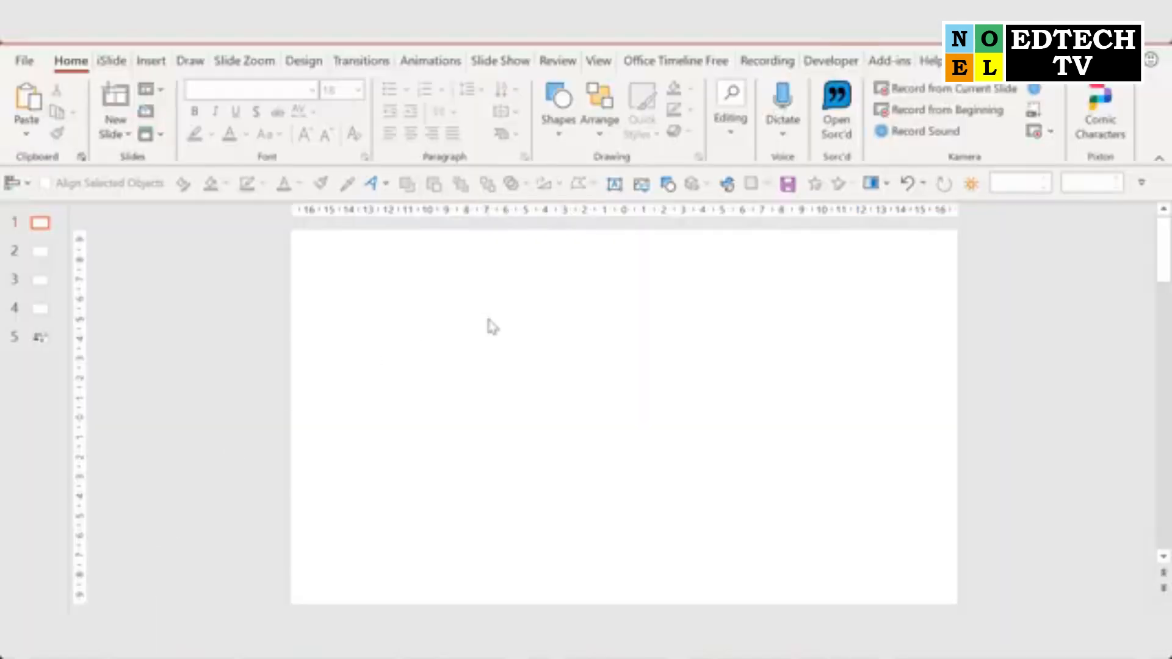
pyautogui.hotkey('ctrl', 'v')
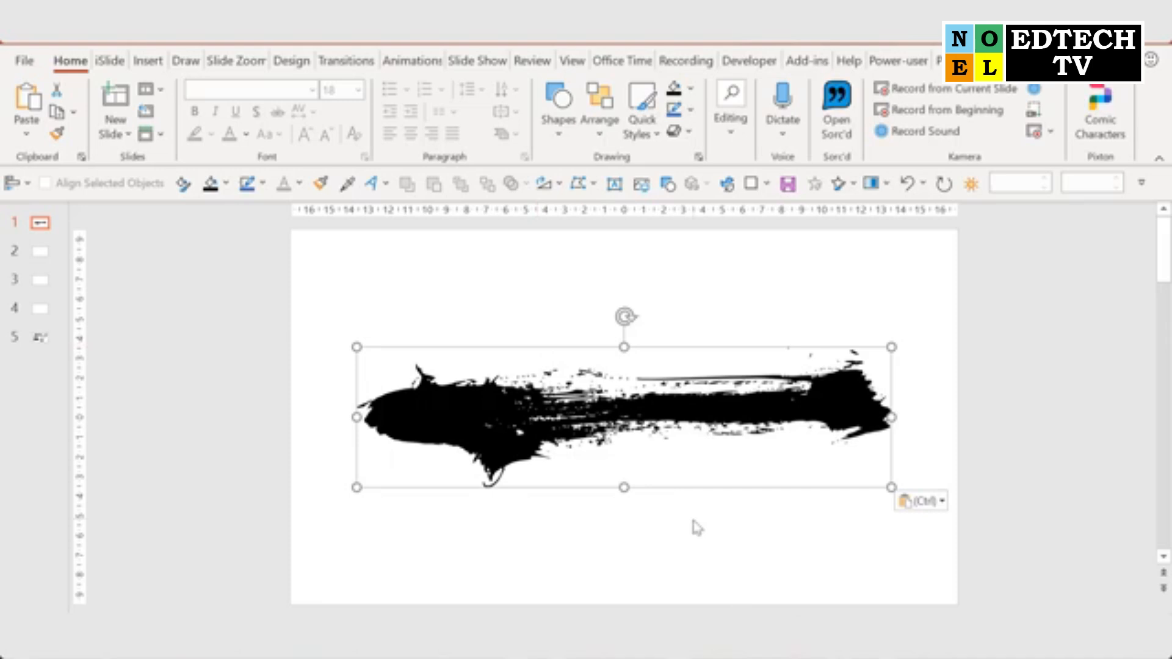
pyautogui.click(602, 475)
pyautogui.press('Delete')
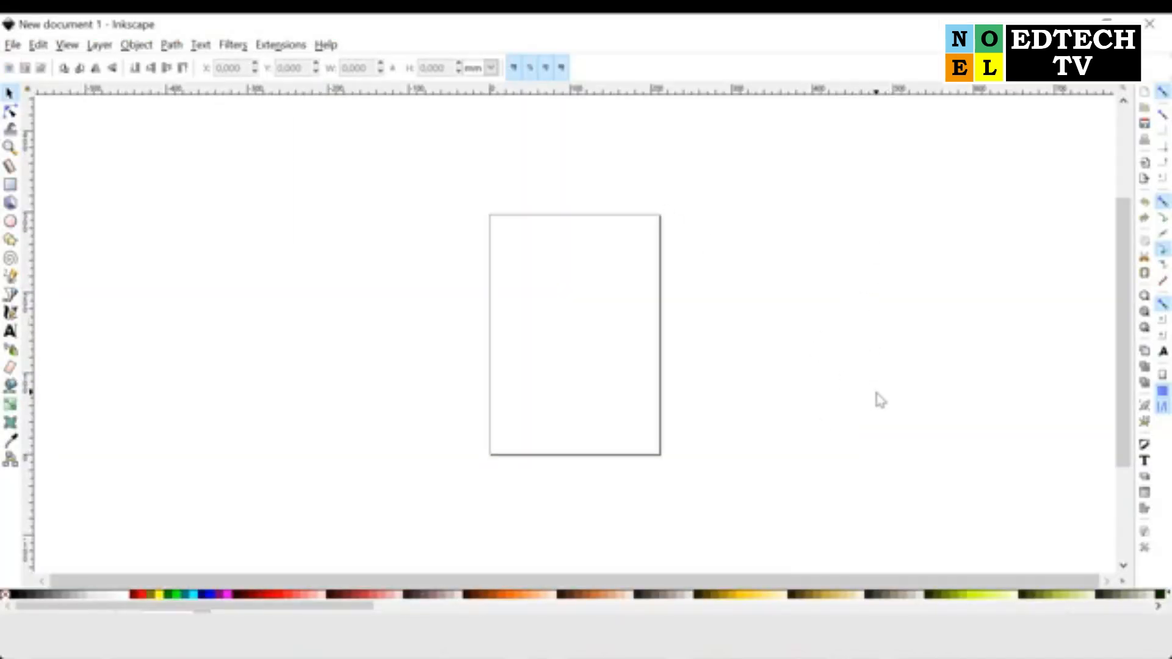
# Paste the brush stroke image into the new Inkscape document and trace its bitmap with a brightness cutoff threshold of 0.990.
pyautogui.hotkey('ctrl', 'v')
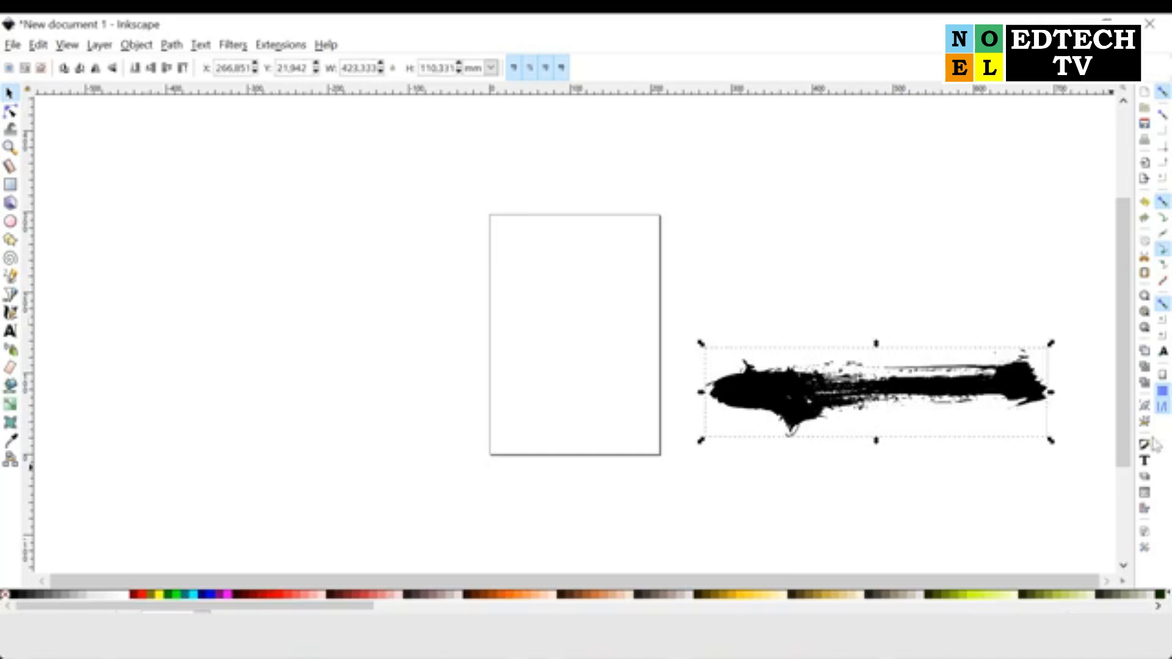
pyautogui.click(172, 45)
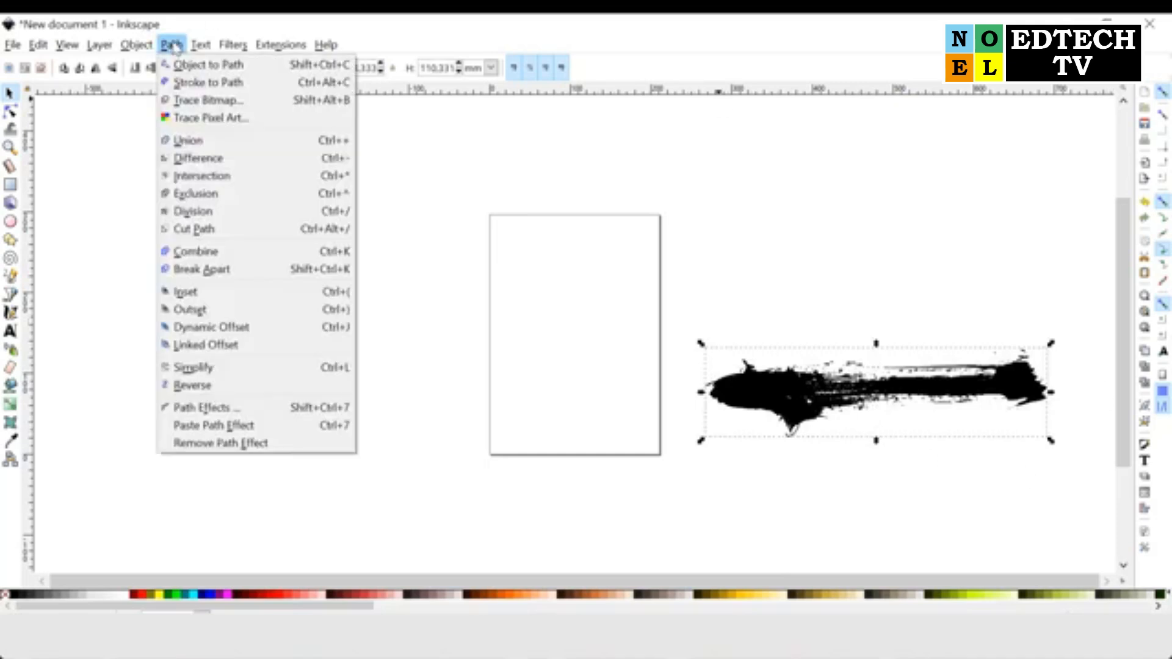
pyautogui.click(194, 101)
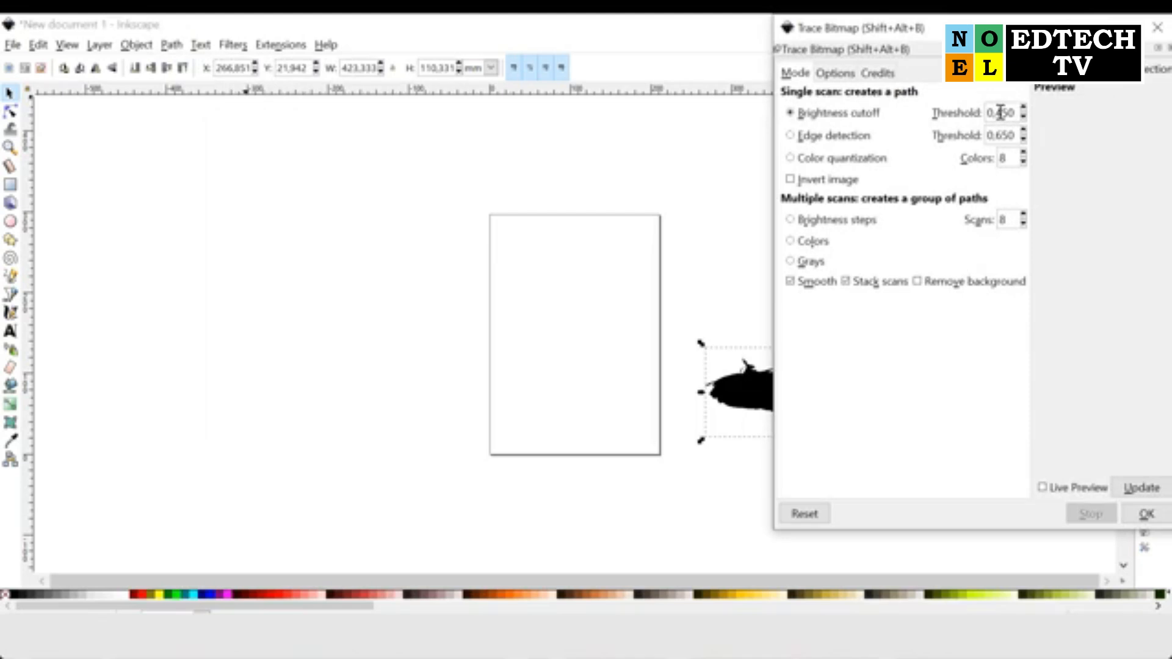
pyautogui.moveTo(997, 112); pyautogui.dragTo(1017, 112)
pyautogui.write('99')
pyautogui.click(1042, 488)
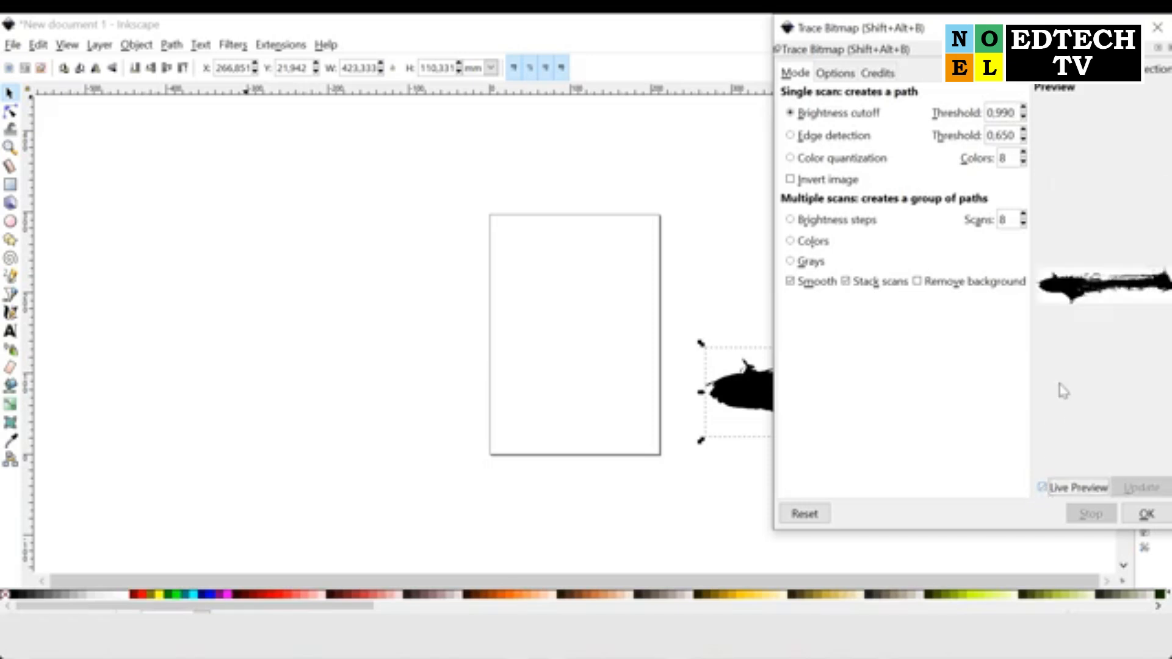
pyautogui.click(1145, 516)
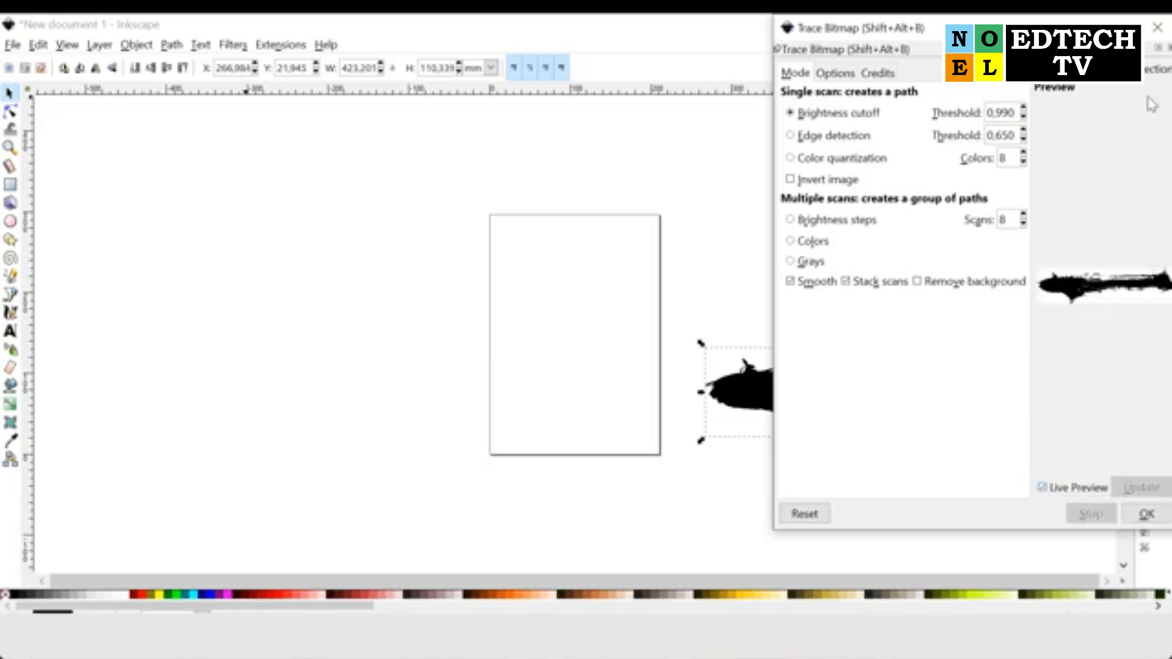
pyautogui.click(1156, 28)
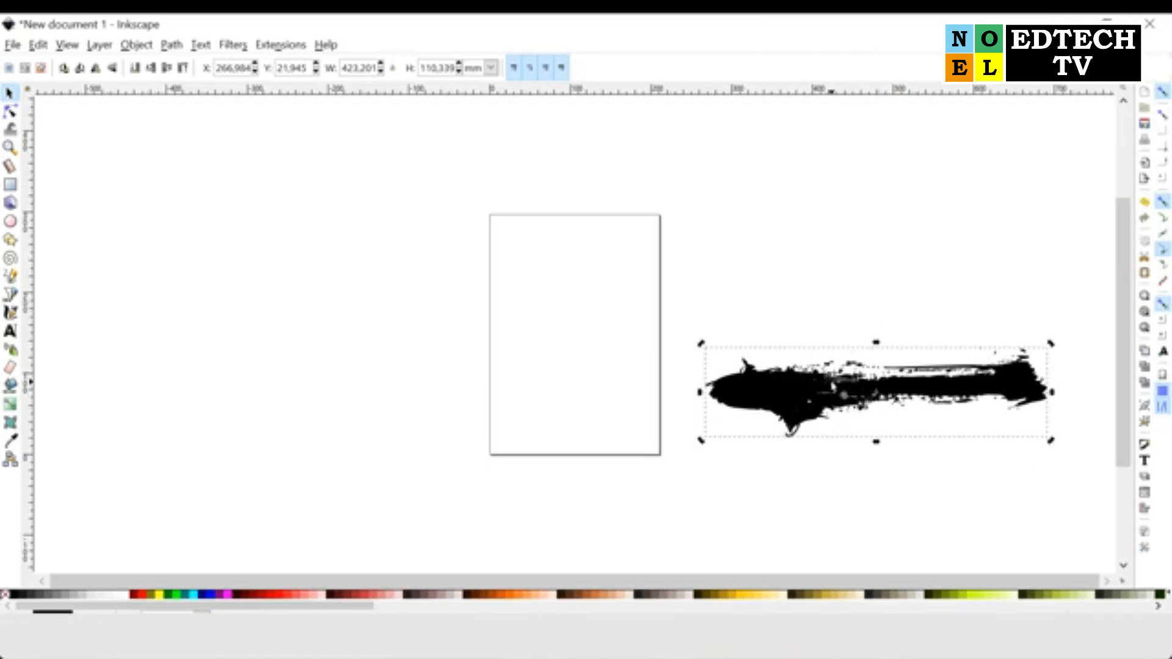
# Move the traced vector stroke off the original image, cut it, and paste it onto slide 1 in PowerPoint.
pyautogui.moveTo(814, 392)
pyautogui.mouseDown()
pyautogui.moveTo(368, 367)
pyautogui.moveTo(197, 375)
pyautogui.mouseUp()
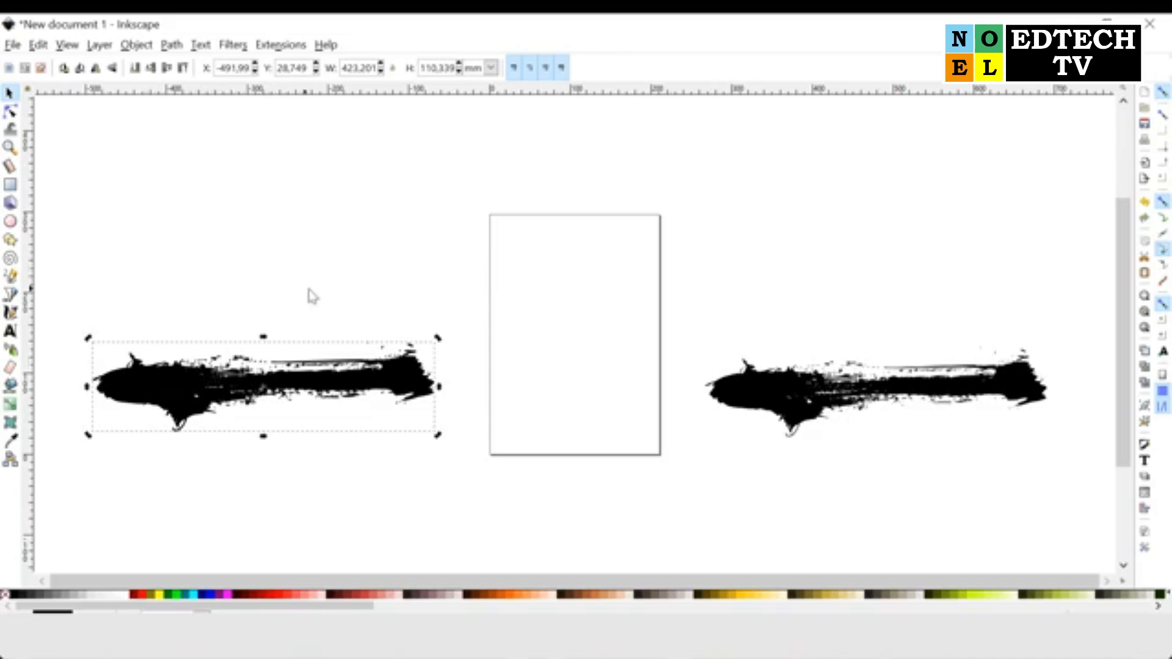
pyautogui.press('Delete')
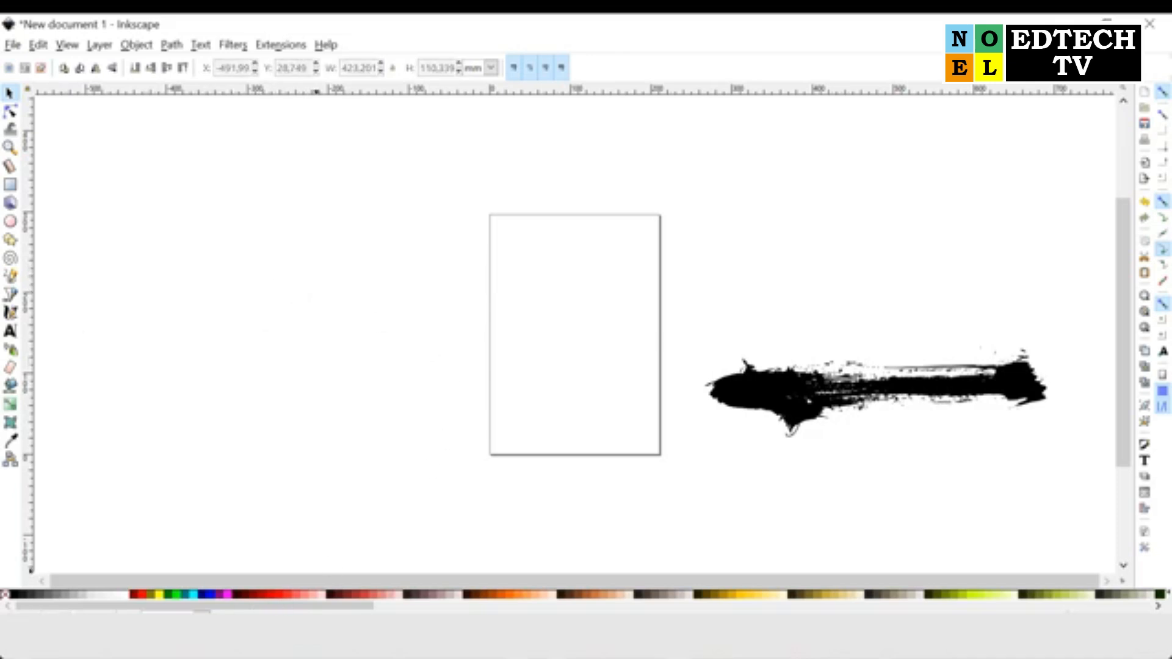
pyautogui.click(159, 593)
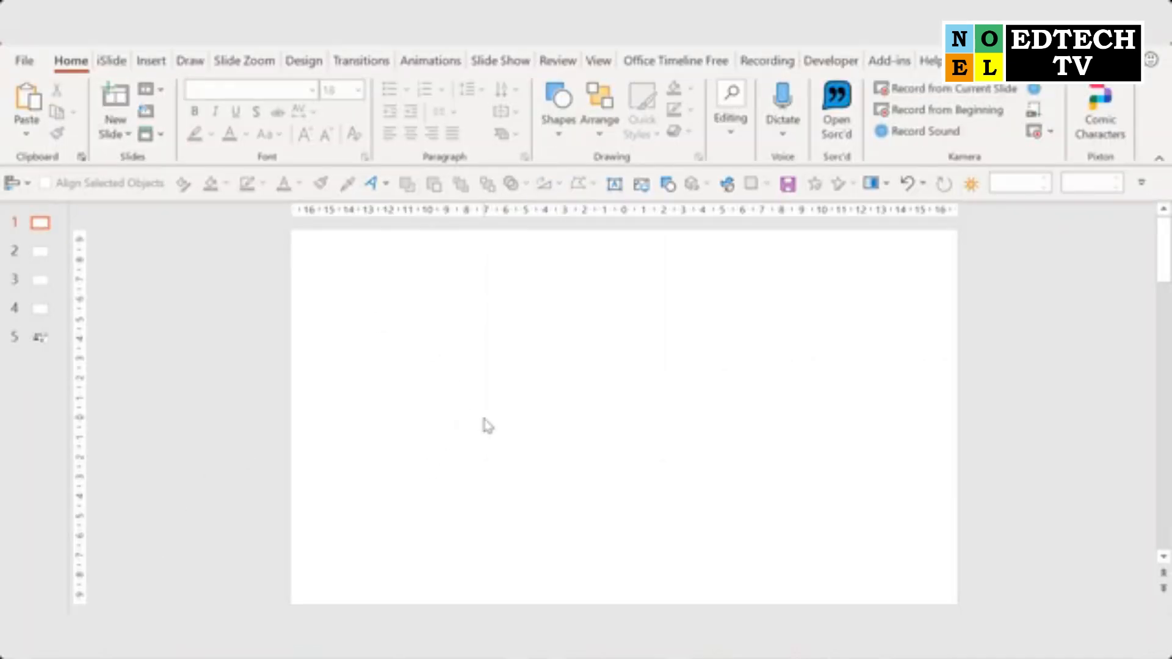
pyautogui.hotkey('ctrl', 'v')
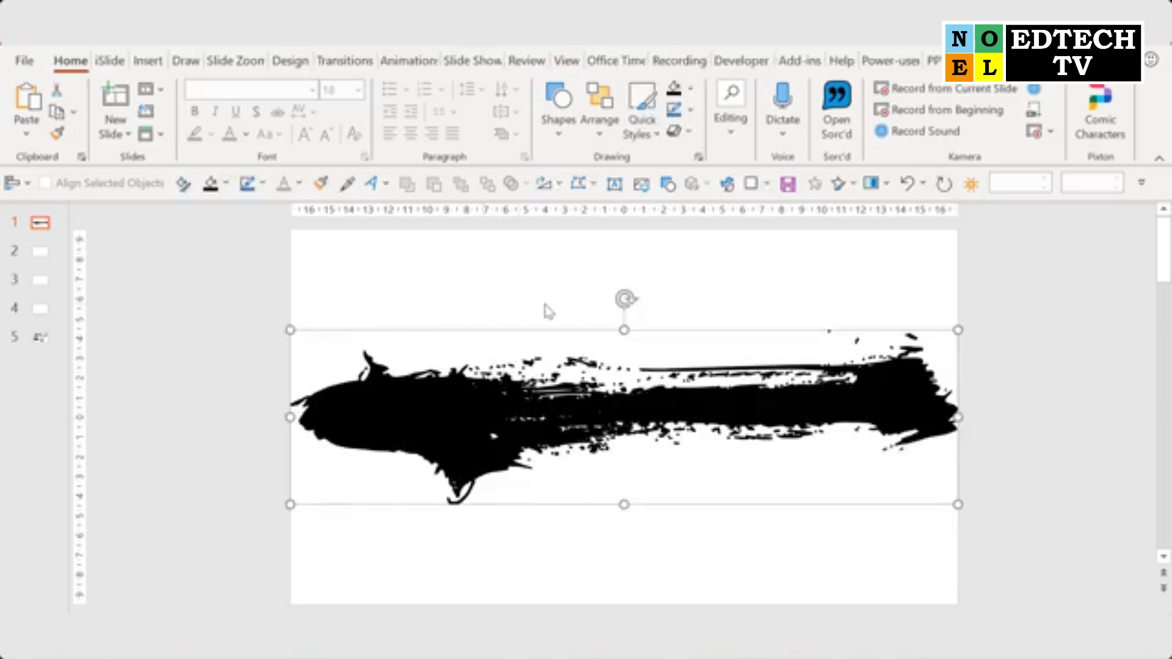
# Ungroup the pasted brush stroke and convert it to a Microsoft Office drawing object.
pyautogui.click(609, 132)
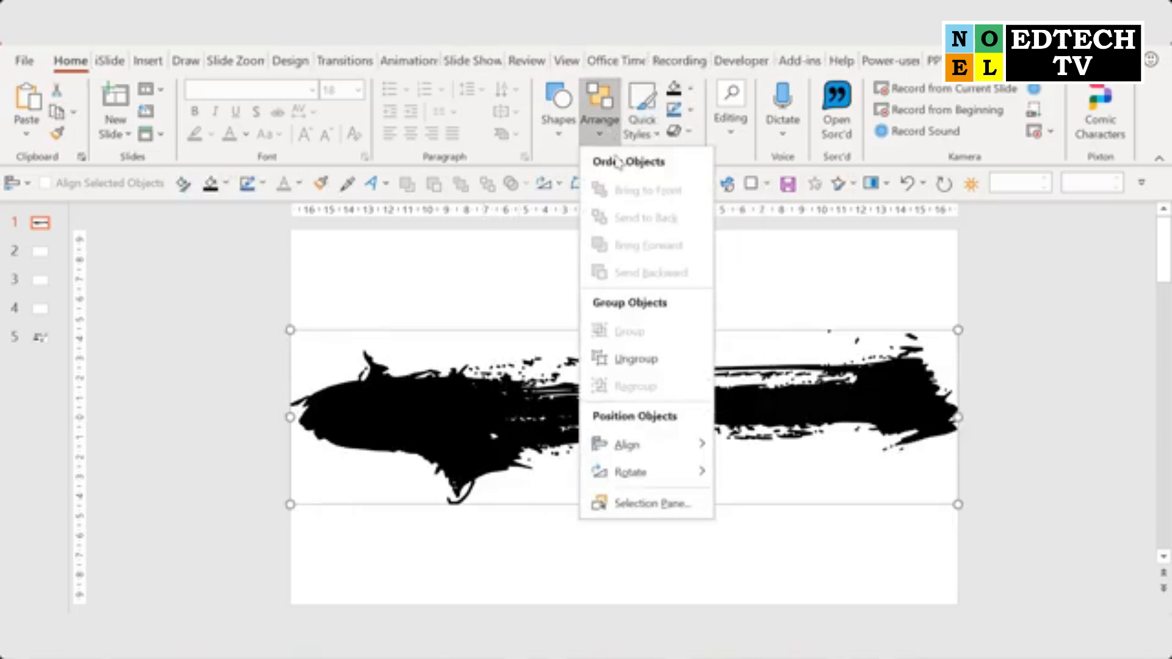
pyautogui.click(635, 361)
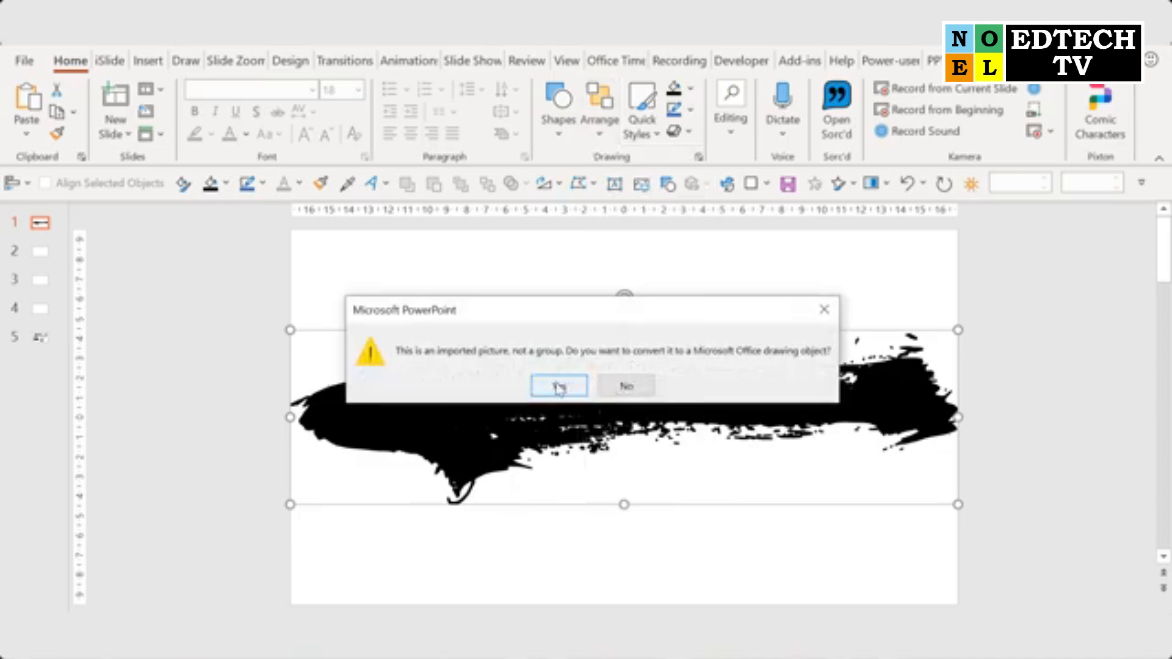
pyautogui.click(560, 387)
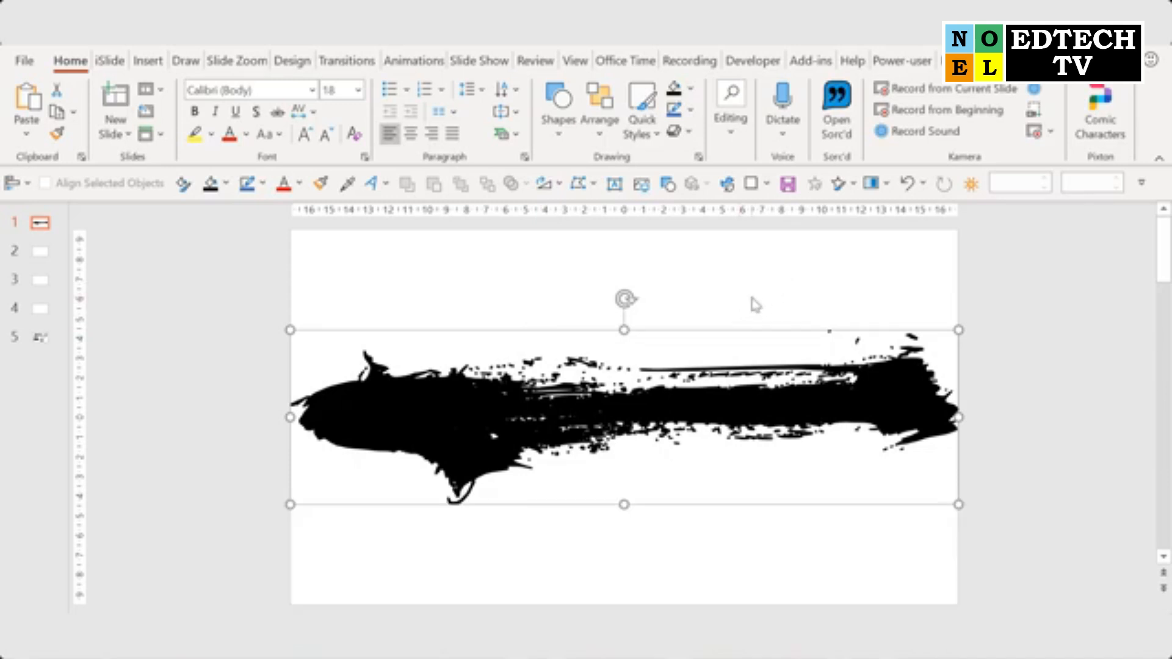
# Shrink the brush stroke shape to about 28 cm wide and centre it horizontally in the upper half of the slide.
pyautogui.moveTo(959, 330)
pyautogui.mouseDown()
pyautogui.moveTo(851, 387)
pyautogui.moveTo(837, 360)
pyautogui.mouseUp()
pyautogui.moveTo(757, 427); pyautogui.dragTo(793, 354)
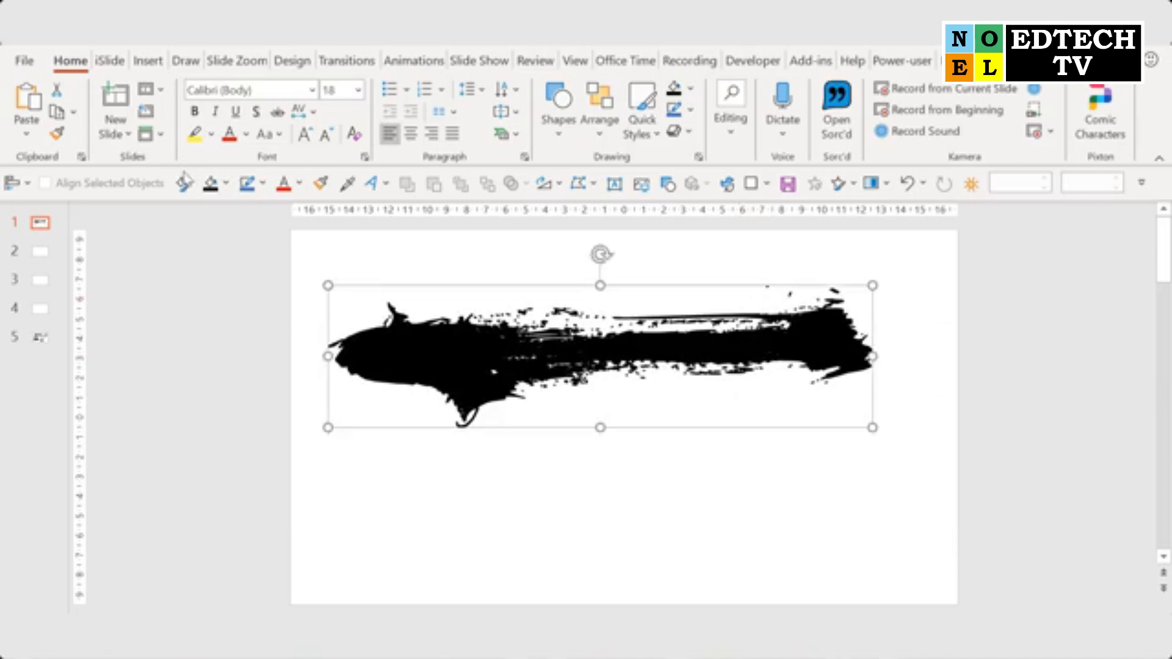
pyautogui.click(225, 183)
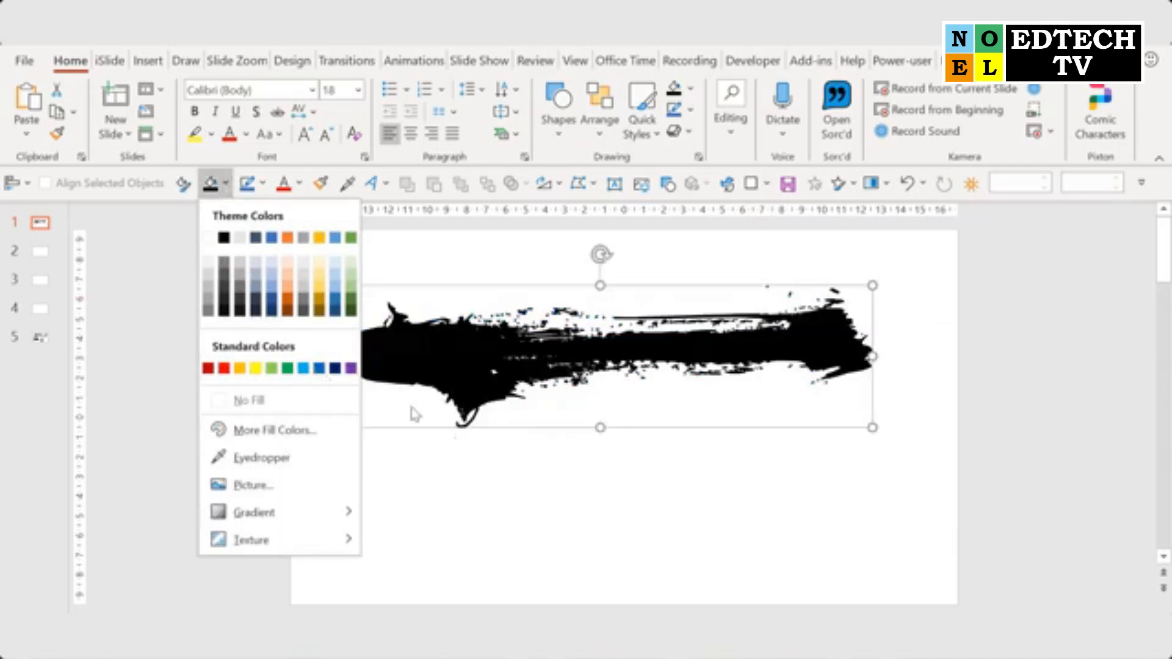
pyautogui.click(452, 511)
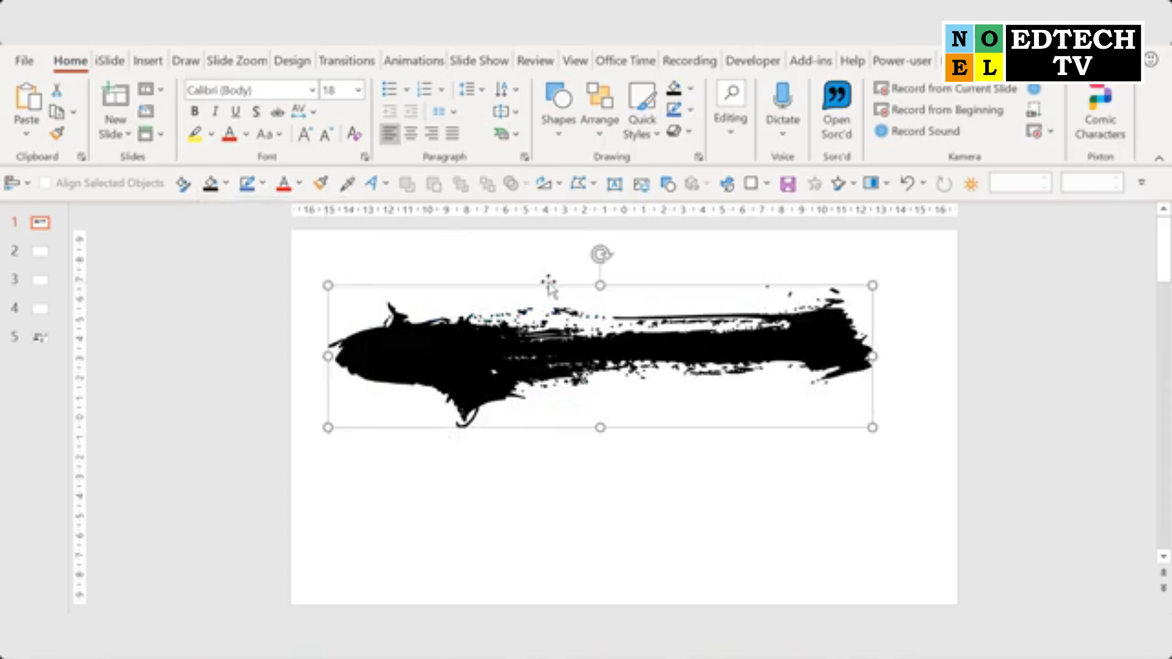
pyautogui.moveTo(555, 281); pyautogui.dragTo(579, 276)
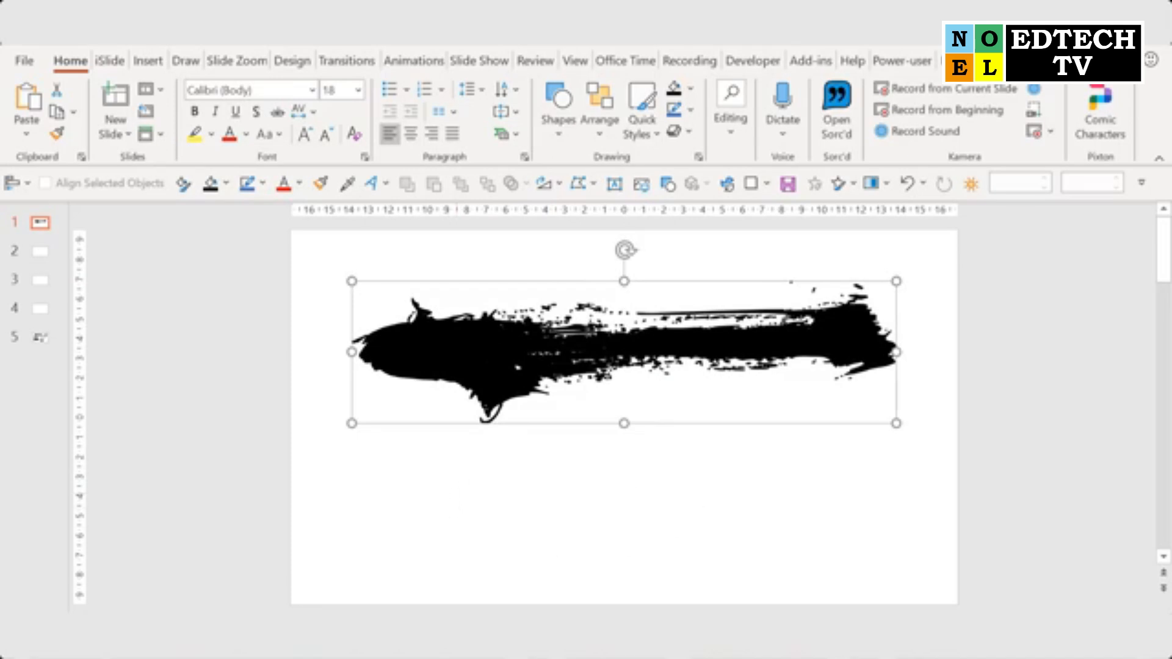
# Browse page 2 of Pixabay's worker vector results in the browser, open the black-and-white portrait of the woman with dark hair, and copy its image.
pyautogui.click(189, 586)
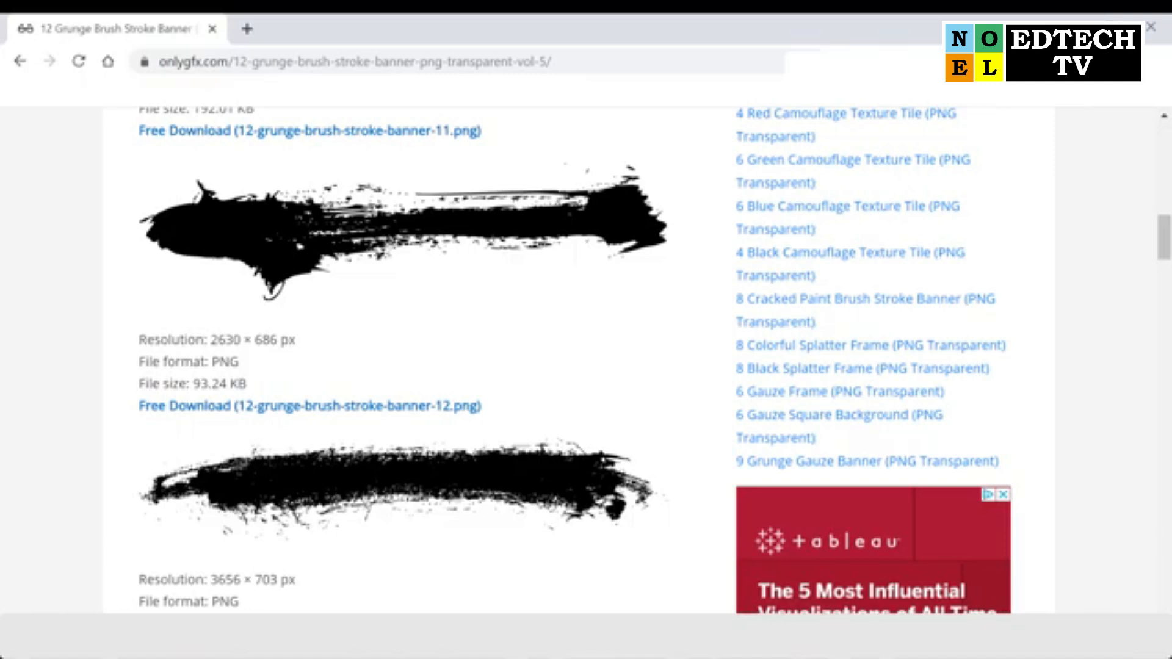
pyautogui.click(330, 571)
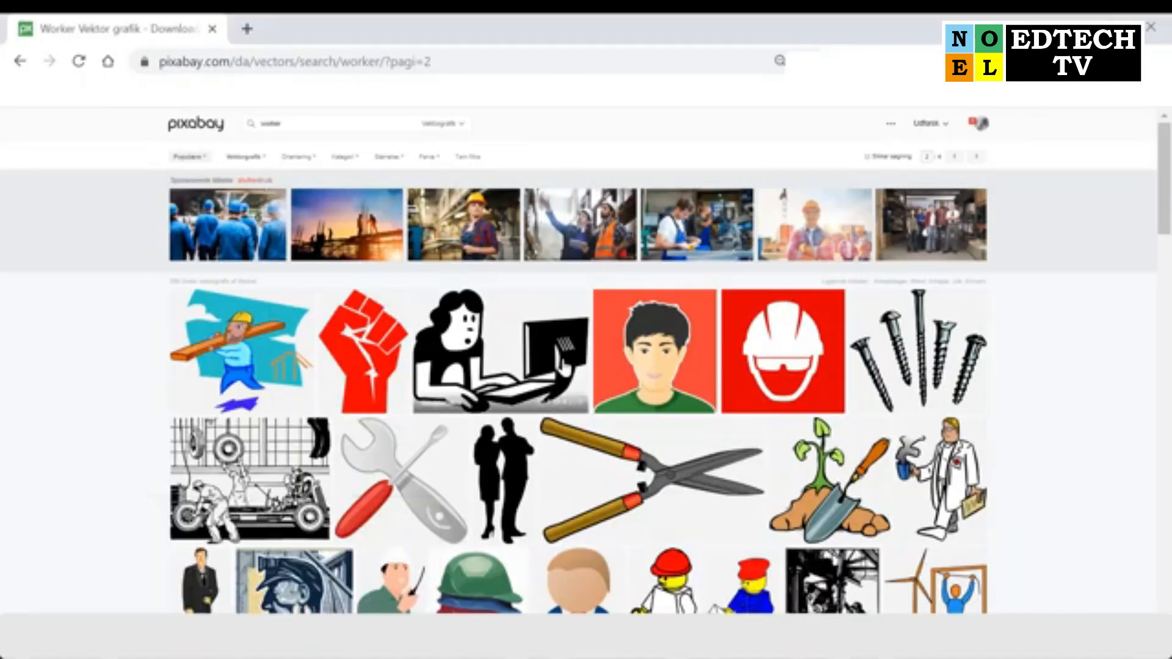
pyautogui.scroll(-5, 1007, 397)
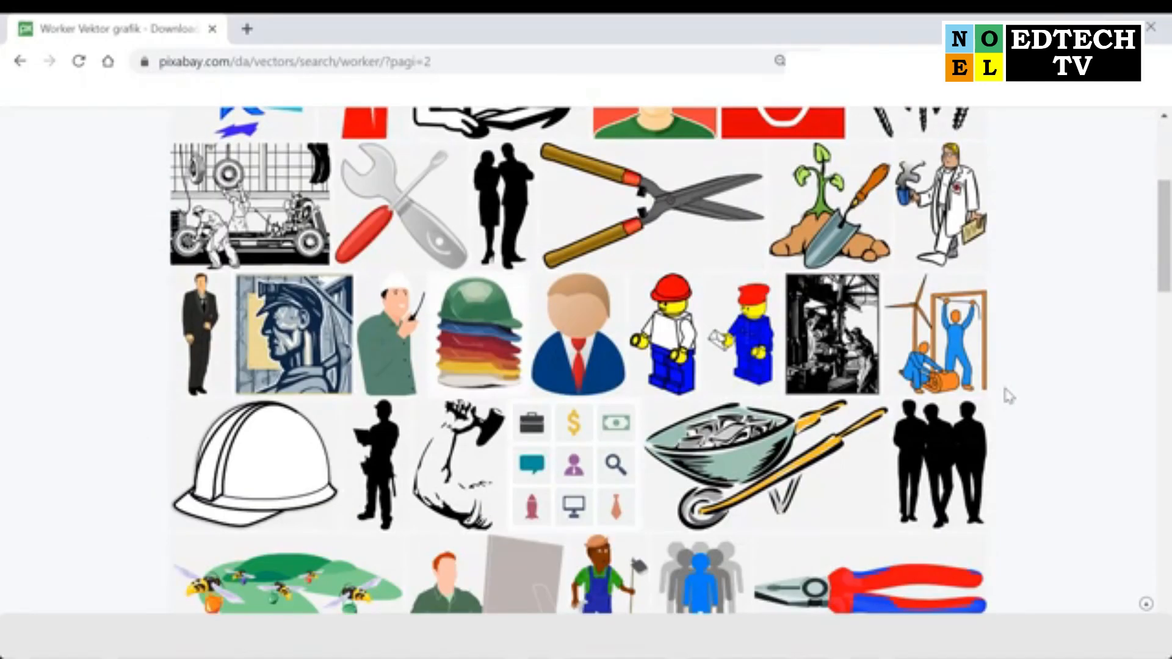
pyautogui.scroll(-5, 1008, 397)
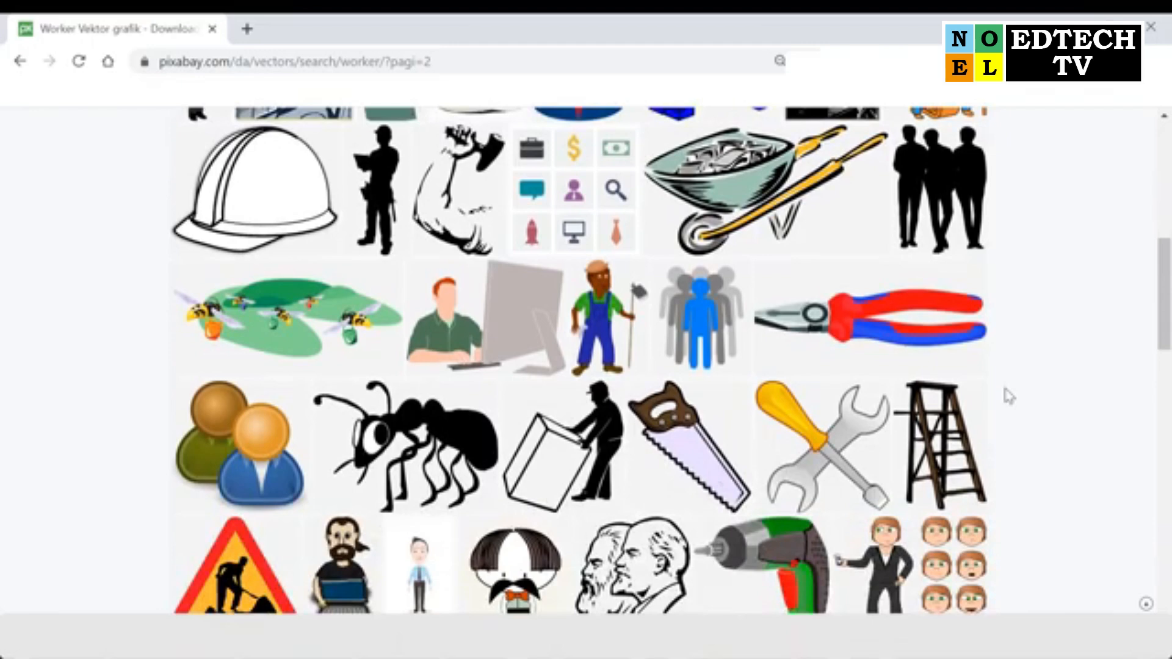
pyautogui.scroll(-3, 1008, 397)
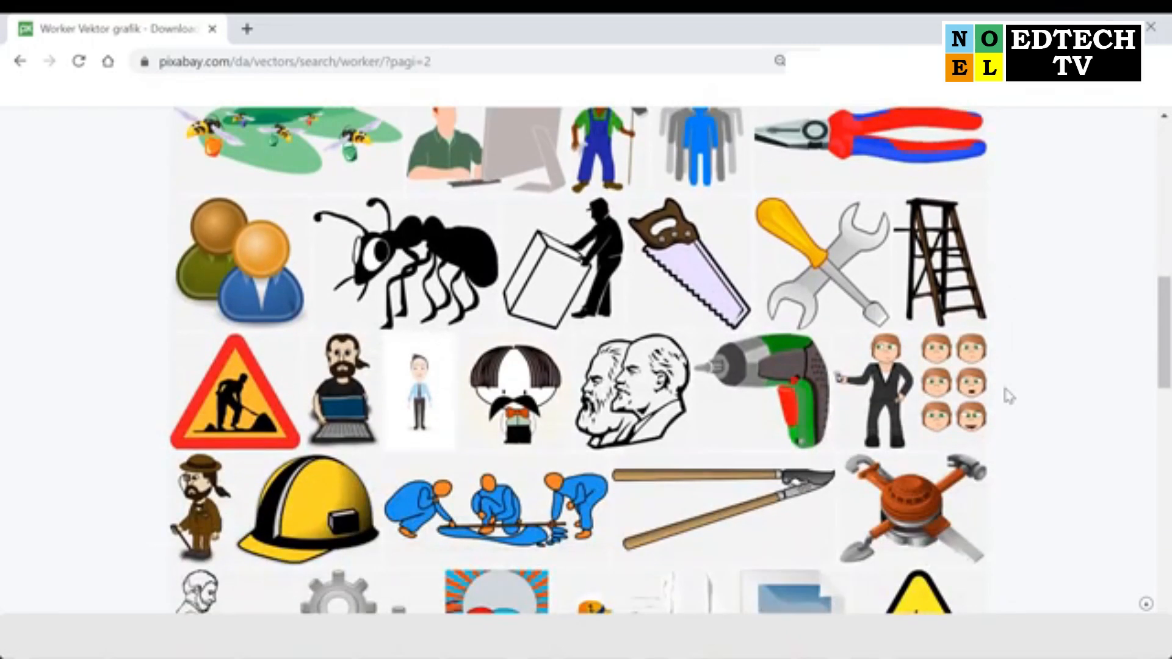
pyautogui.scroll(-13, 1009, 397)
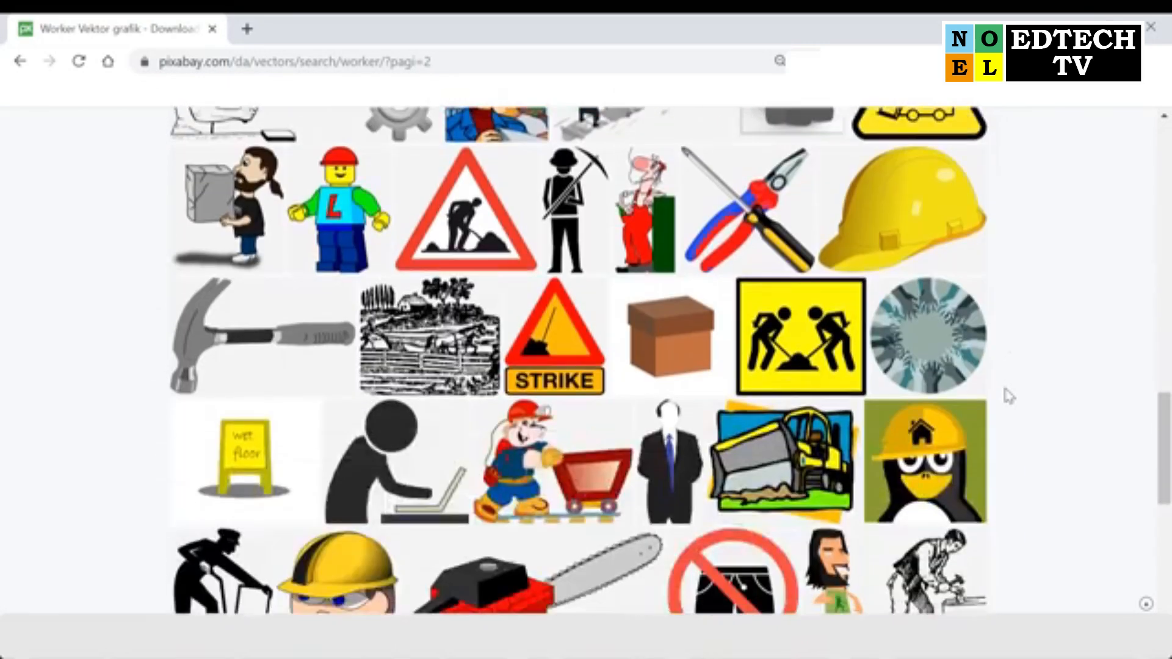
pyautogui.scroll(-5, 1009, 397)
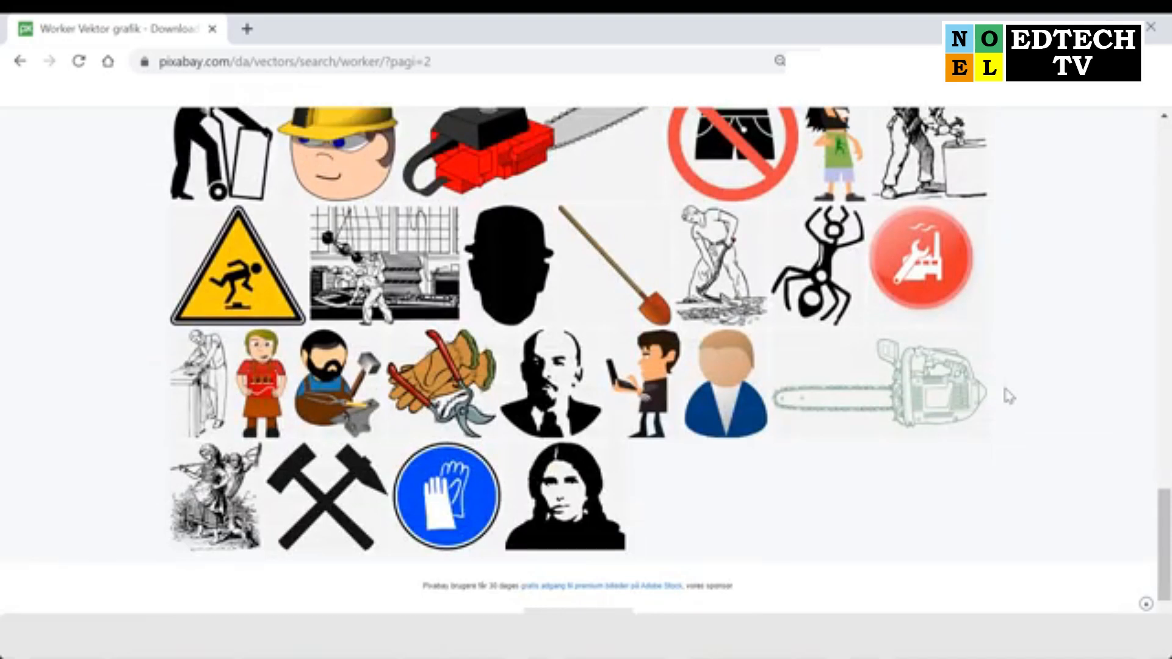
pyautogui.click(562, 488)
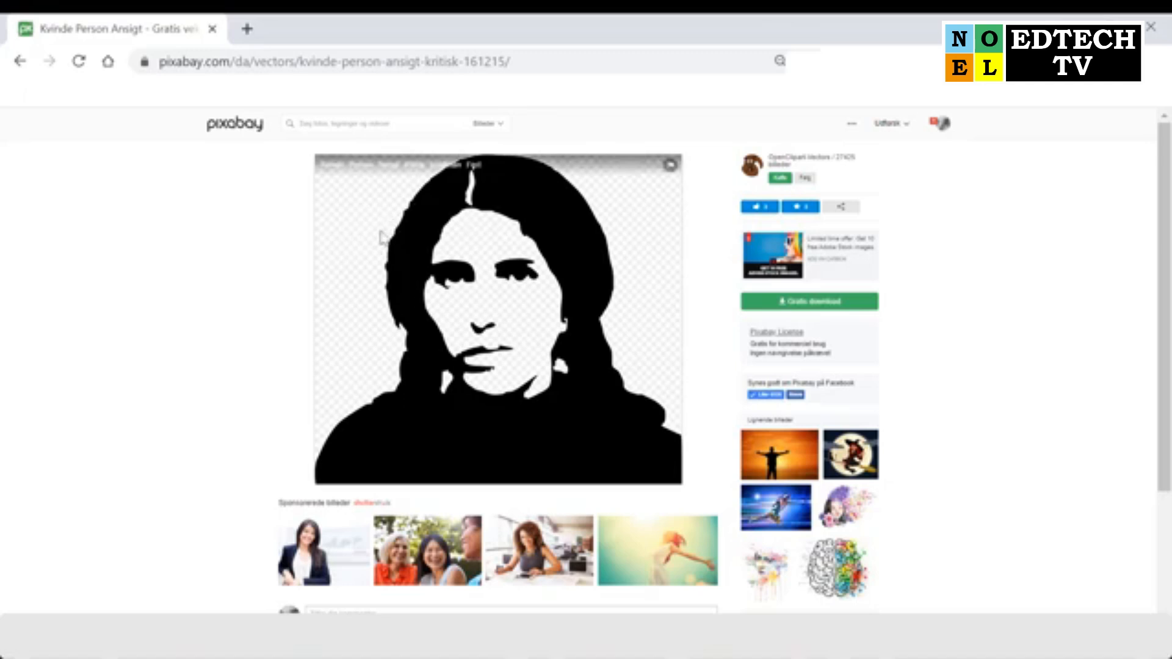
pyautogui.rightClick(411, 233)
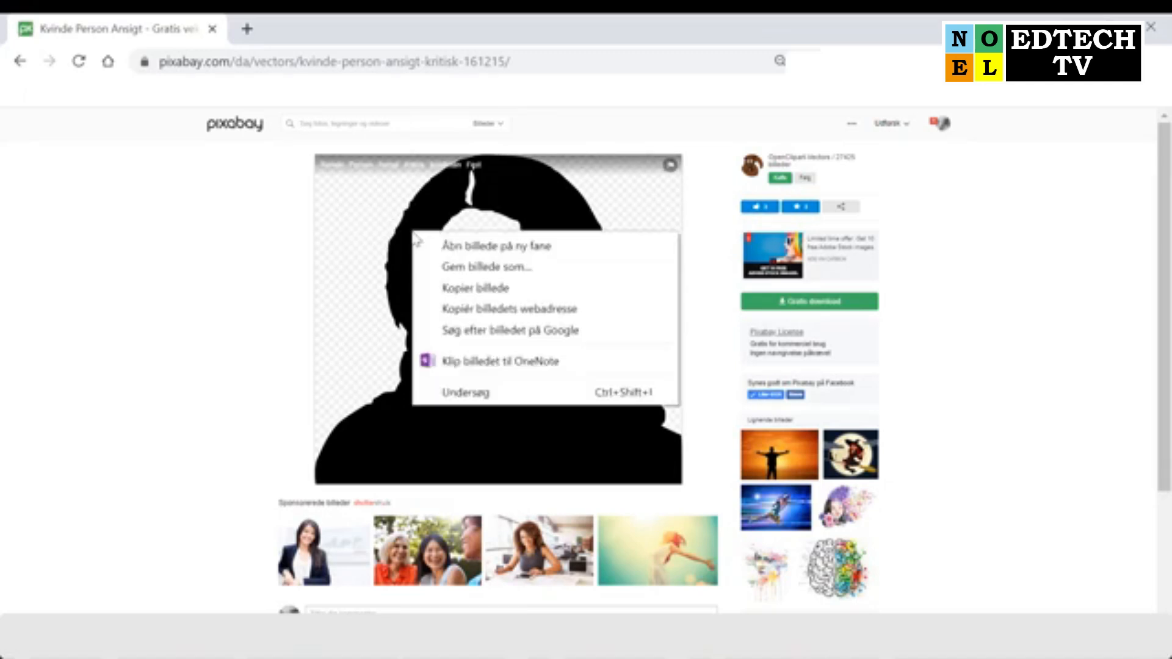
pyautogui.click(466, 291)
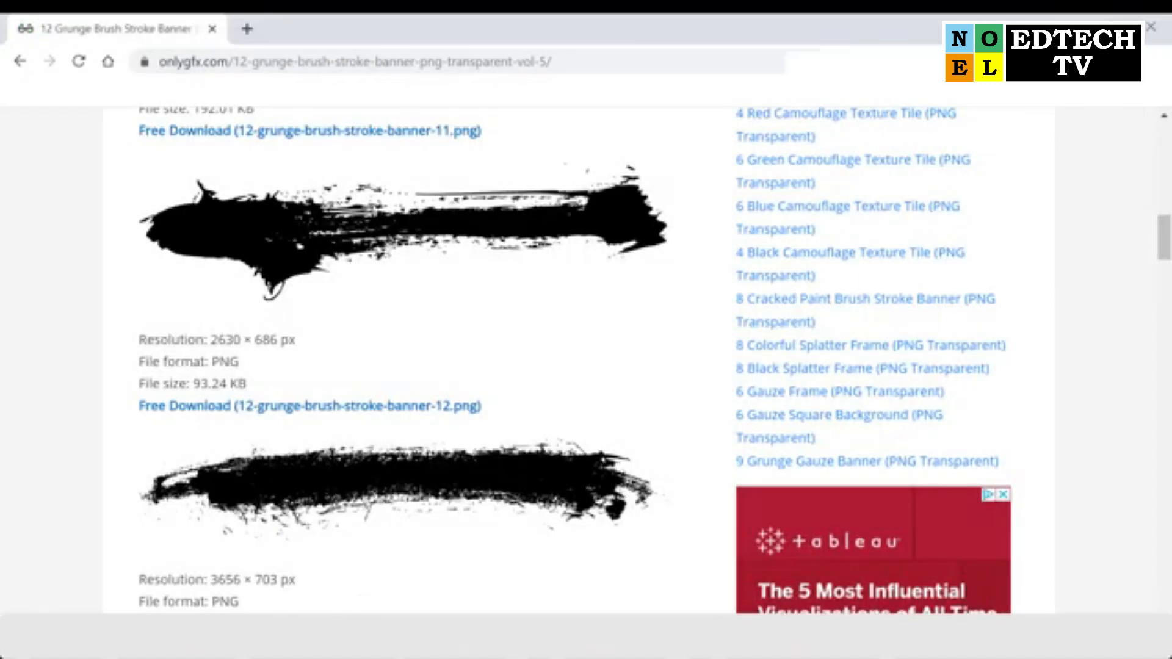
# Back in PowerPoint, move the brush stroke up to the slide's top edge and paste the portrait image, shrunk to fit below it.
pyautogui.moveTo(189, 636)
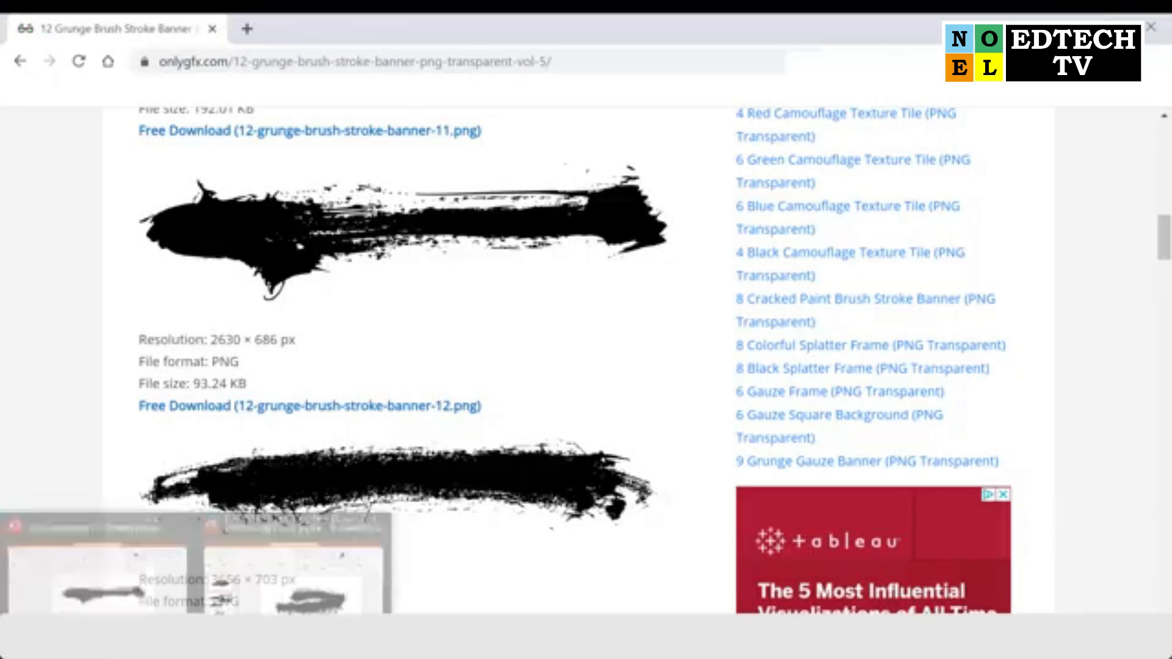
pyautogui.click(146, 590)
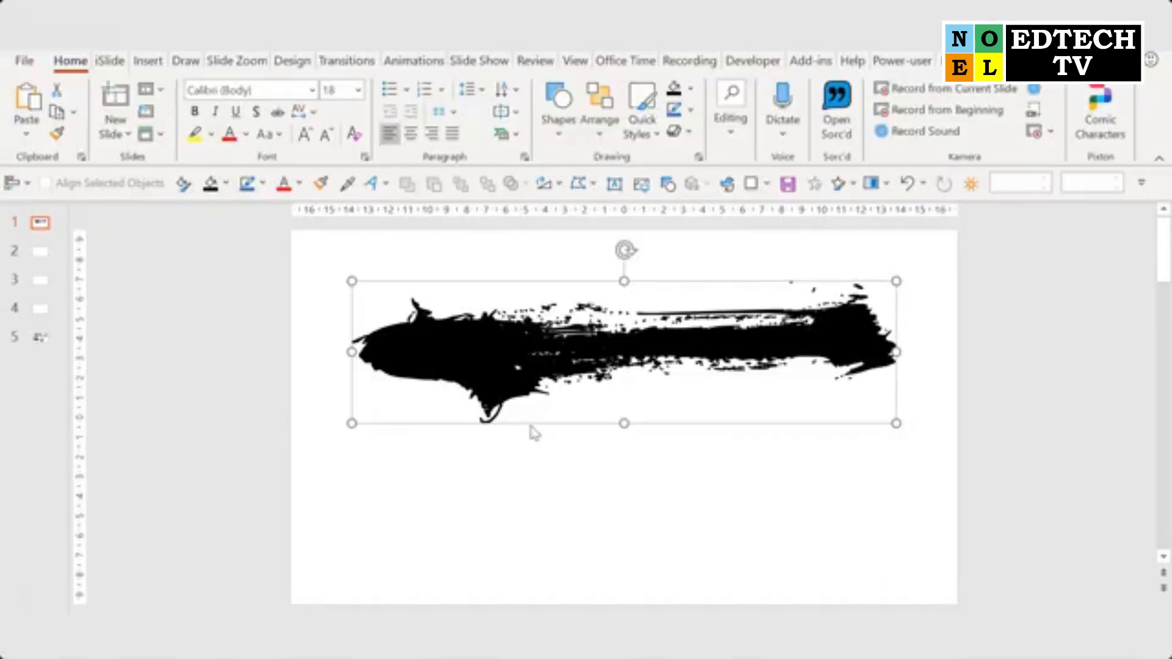
pyautogui.click(495, 514)
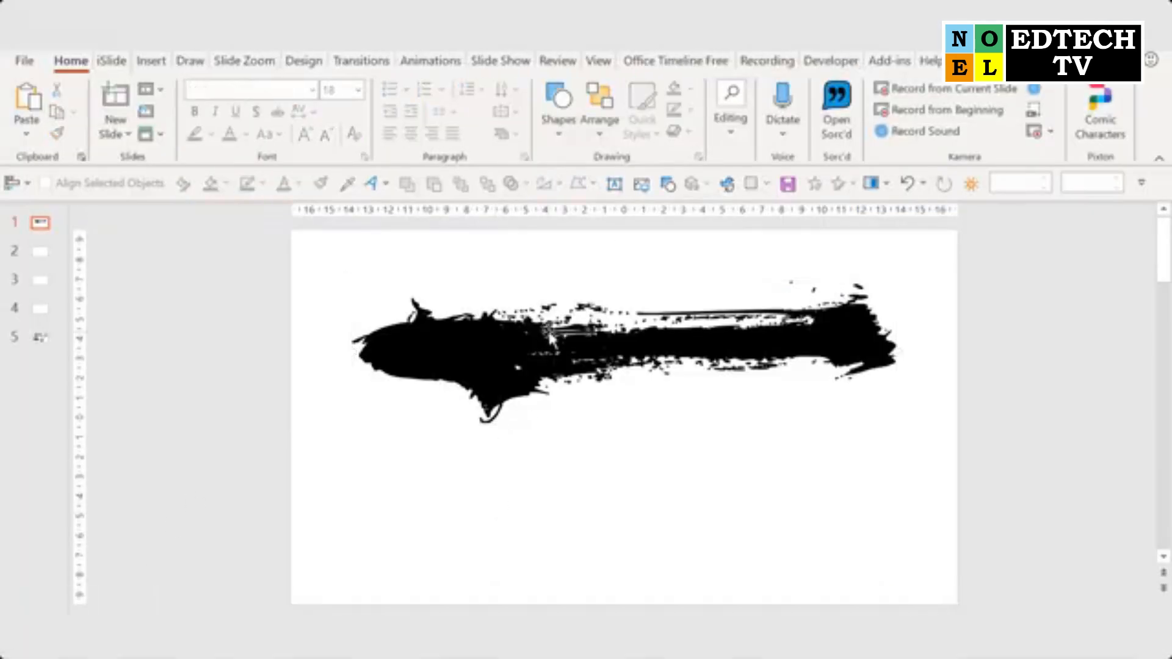
pyautogui.moveTo(547, 328); pyautogui.dragTo(548, 275)
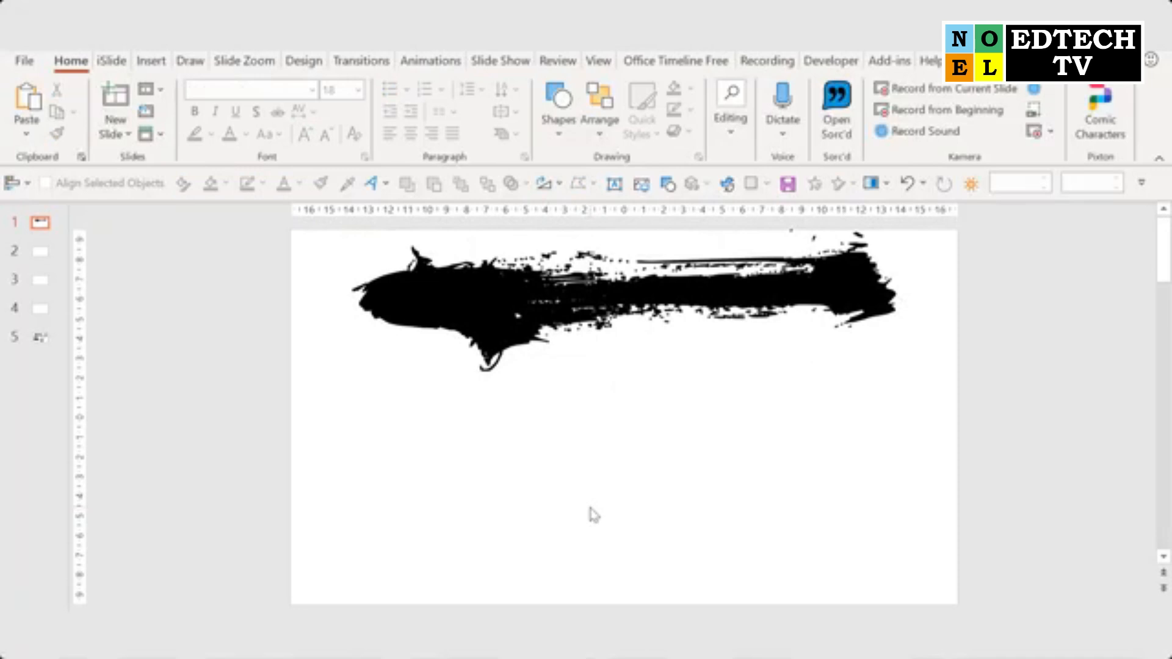
pyautogui.hotkey('ctrl', 'v')
pyautogui.moveTo(414, 229); pyautogui.dragTo(554, 366)
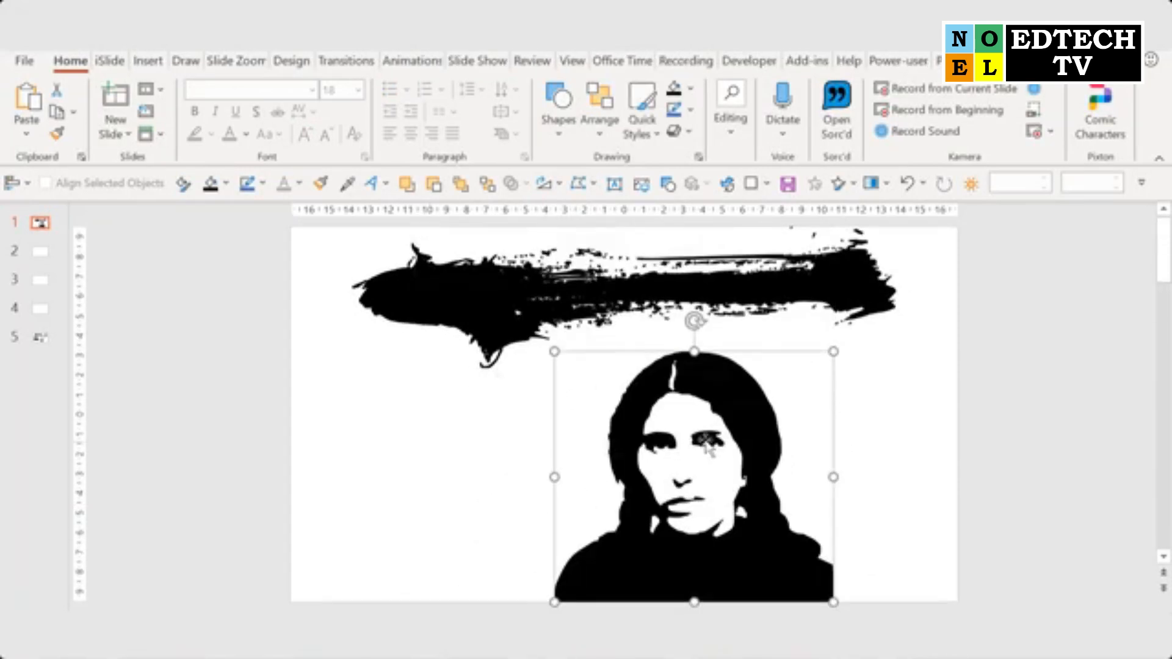
# Cut the portrait from the slide and paste it into Inkscape in place of the deleted brush stroke image.
pyautogui.hotkey('ctrl', 'x')
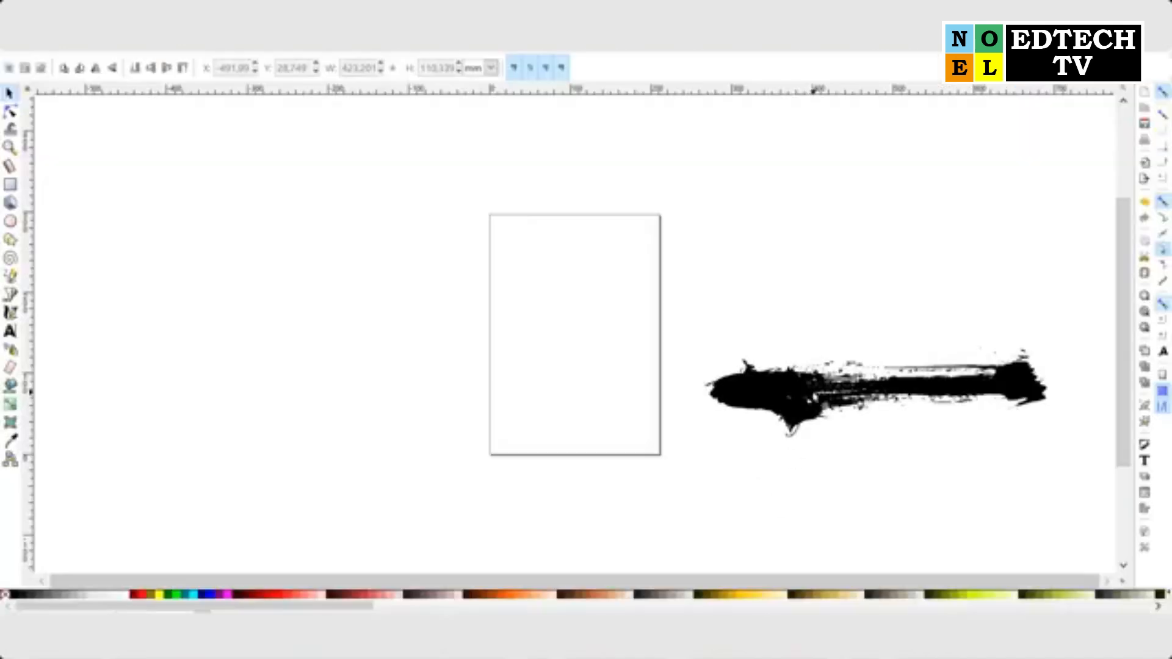
pyautogui.click(815, 398)
pyautogui.press('Delete')
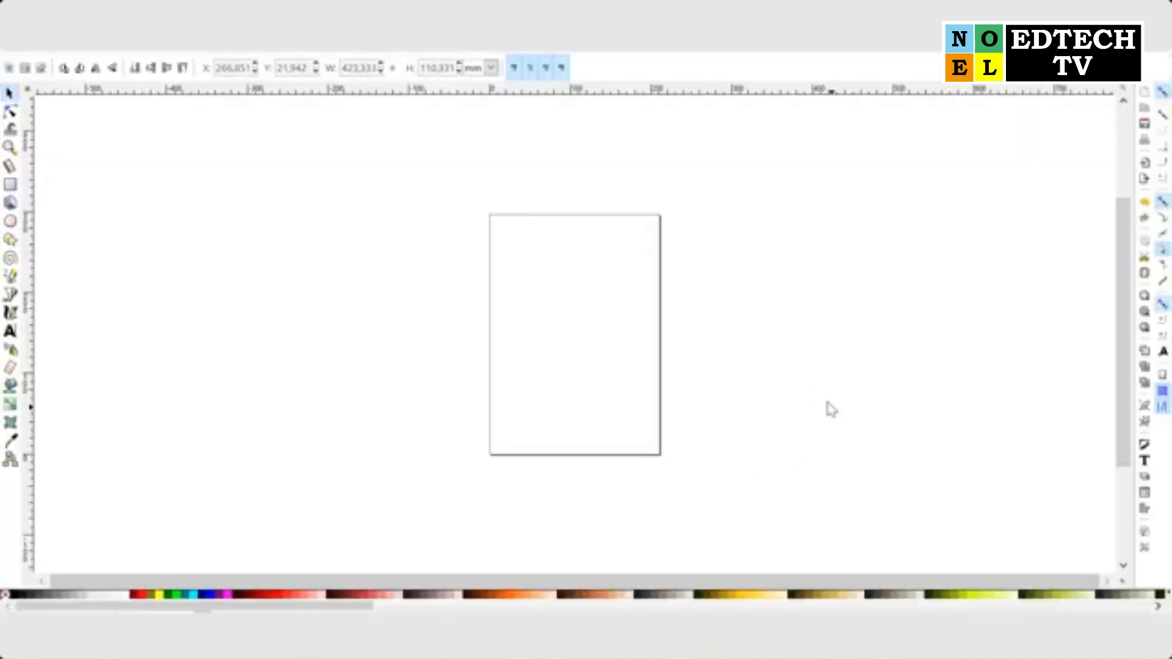
pyautogui.hotkey('ctrl', 'v')
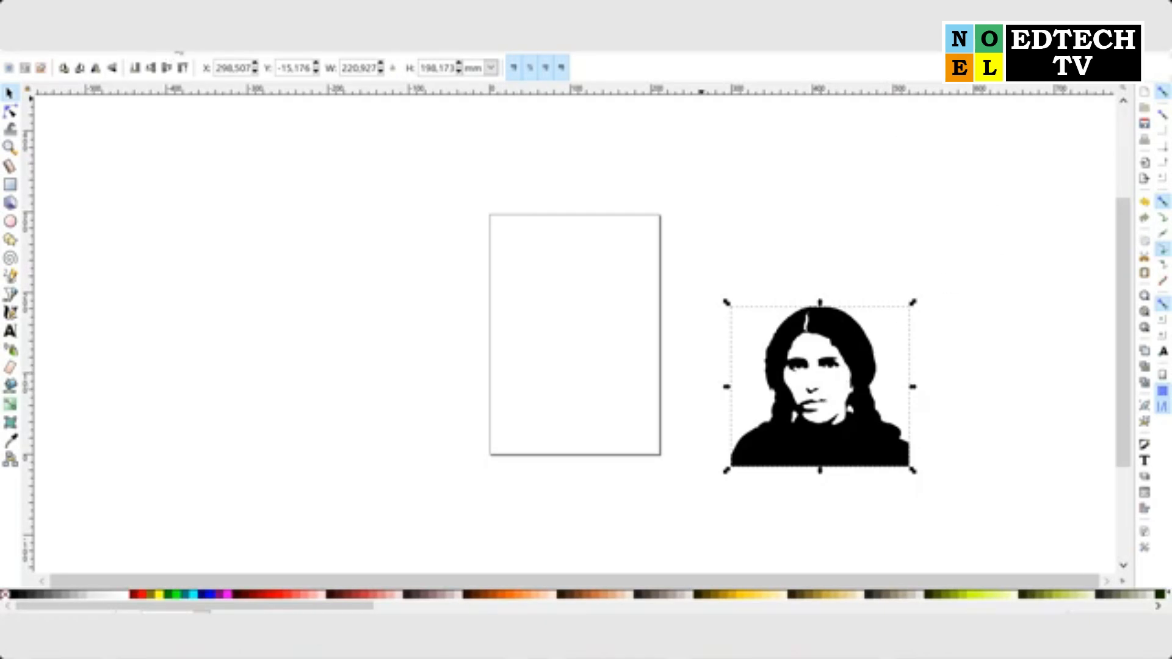
# Trace the portrait's bitmap with a brightness cutoff threshold of 0.990 and move the traced vector off the original image.
pyautogui.click(179, 51)
pyautogui.click(202, 97)
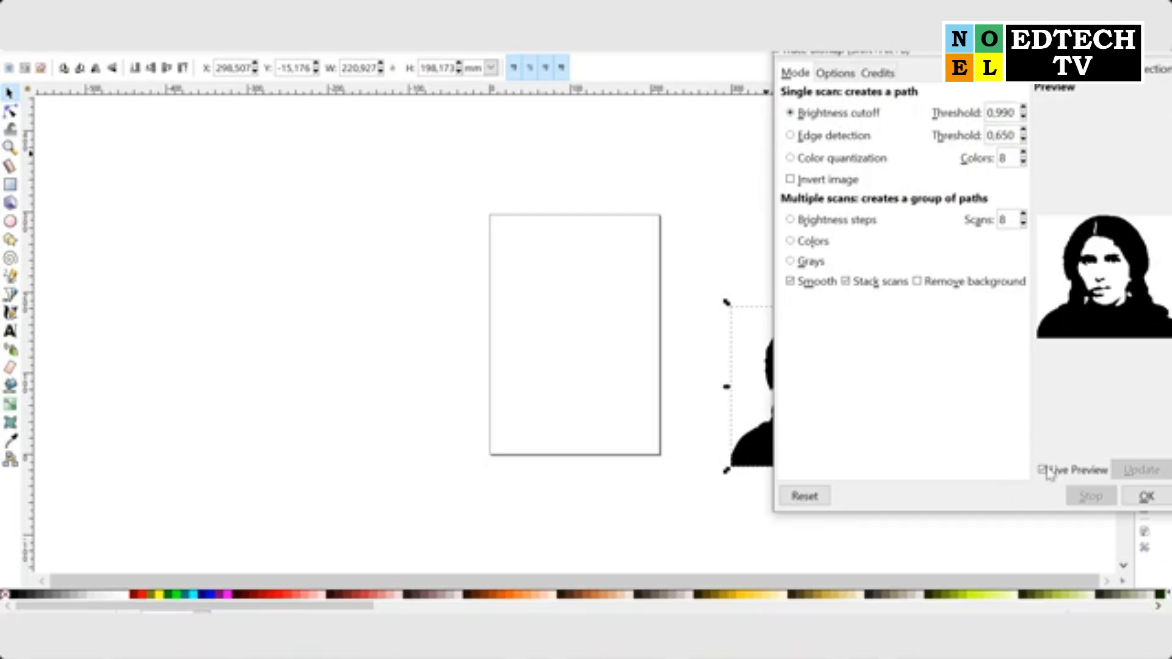
pyautogui.click(1147, 497)
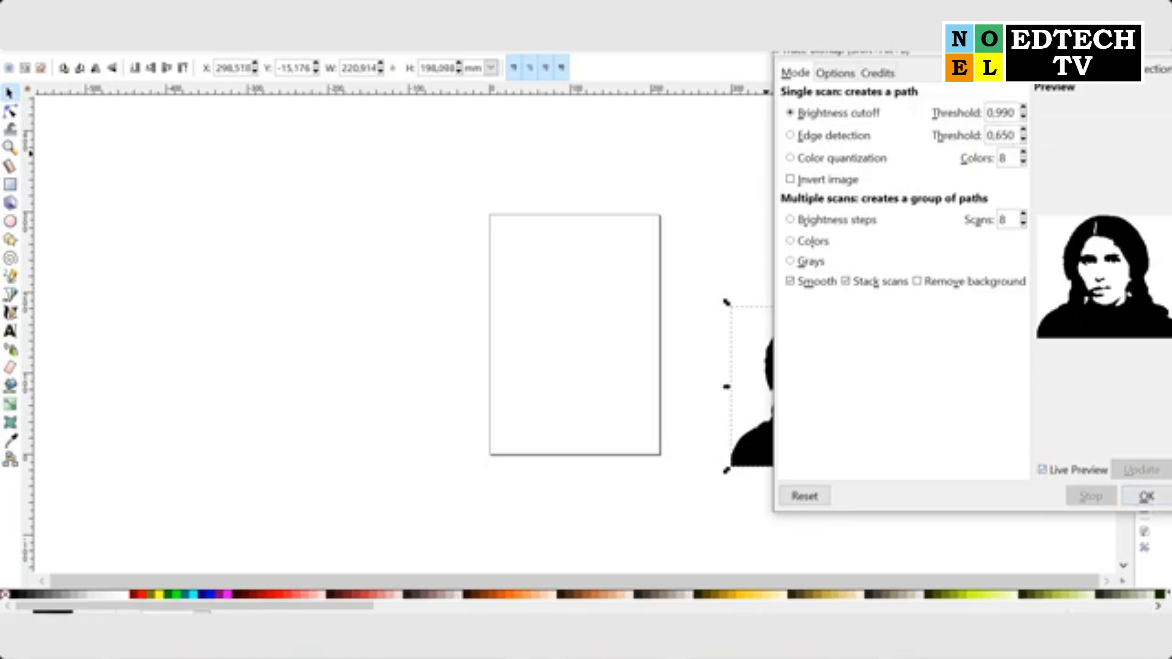
pyautogui.moveTo(841, 334); pyautogui.dragTo(285, 334)
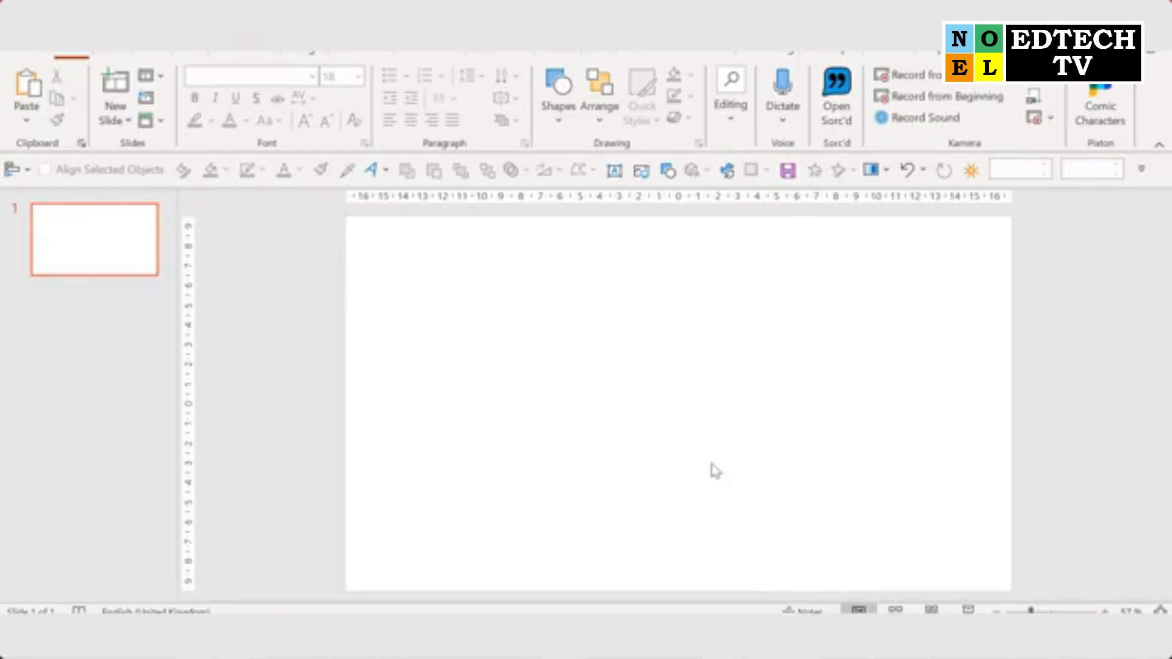
# Paste the traced portrait onto the blank PowerPoint slide and ungroup it into a Microsoft Office drawing object.
pyautogui.hotkey('ctrl', 'v')
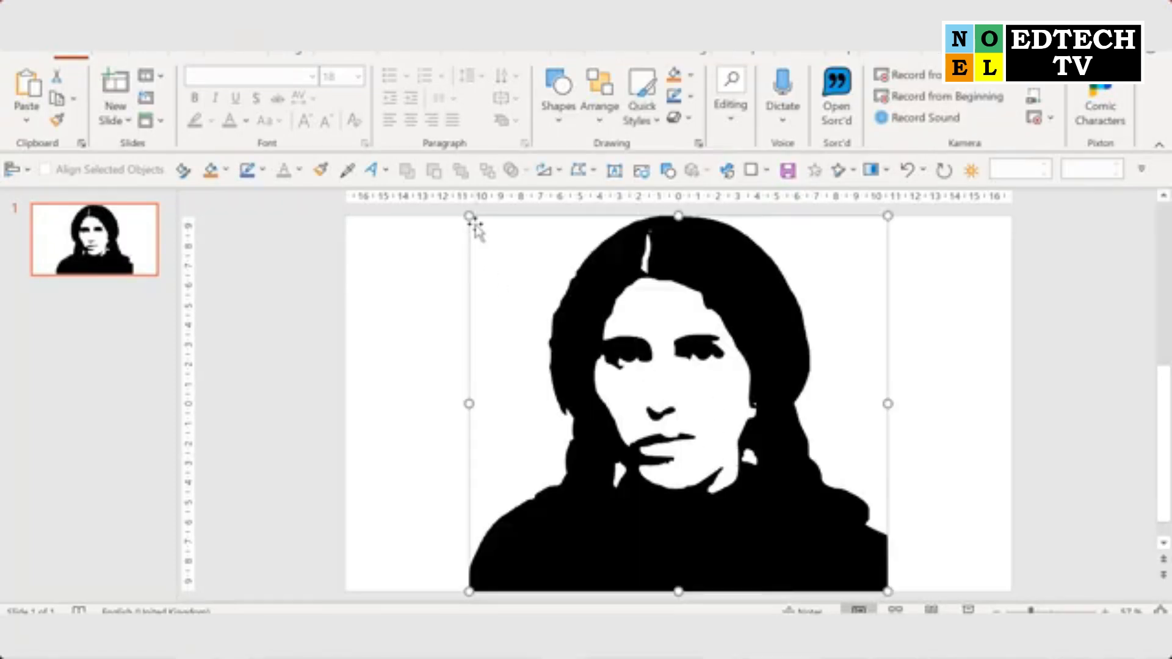
pyautogui.click(600, 92)
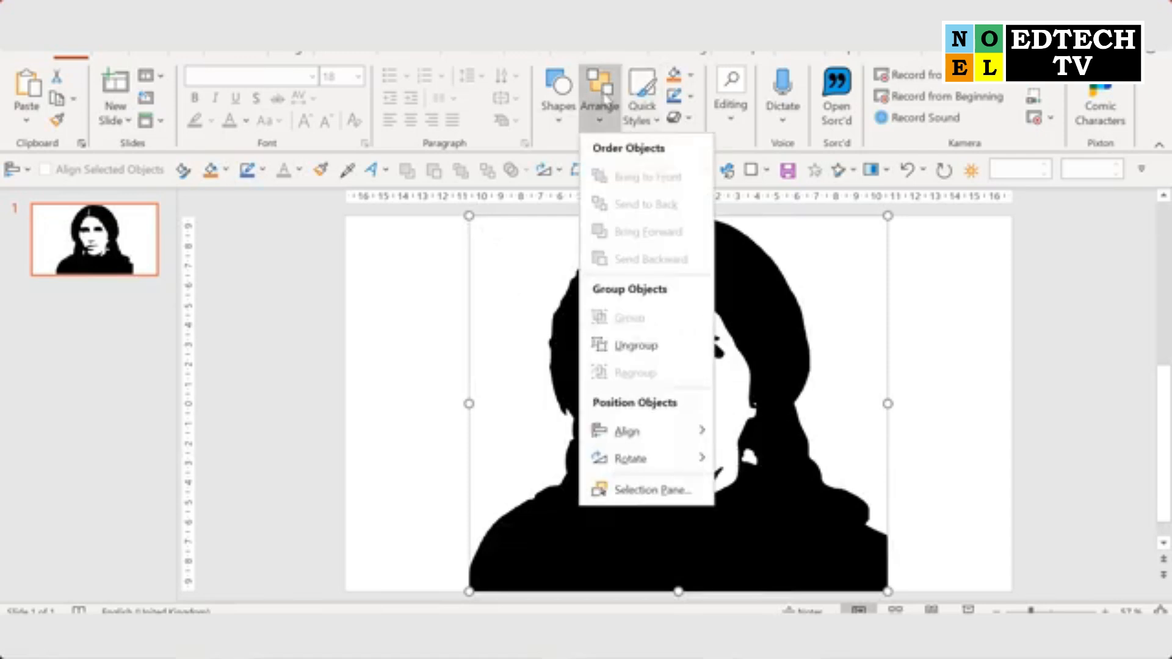
pyautogui.click(620, 347)
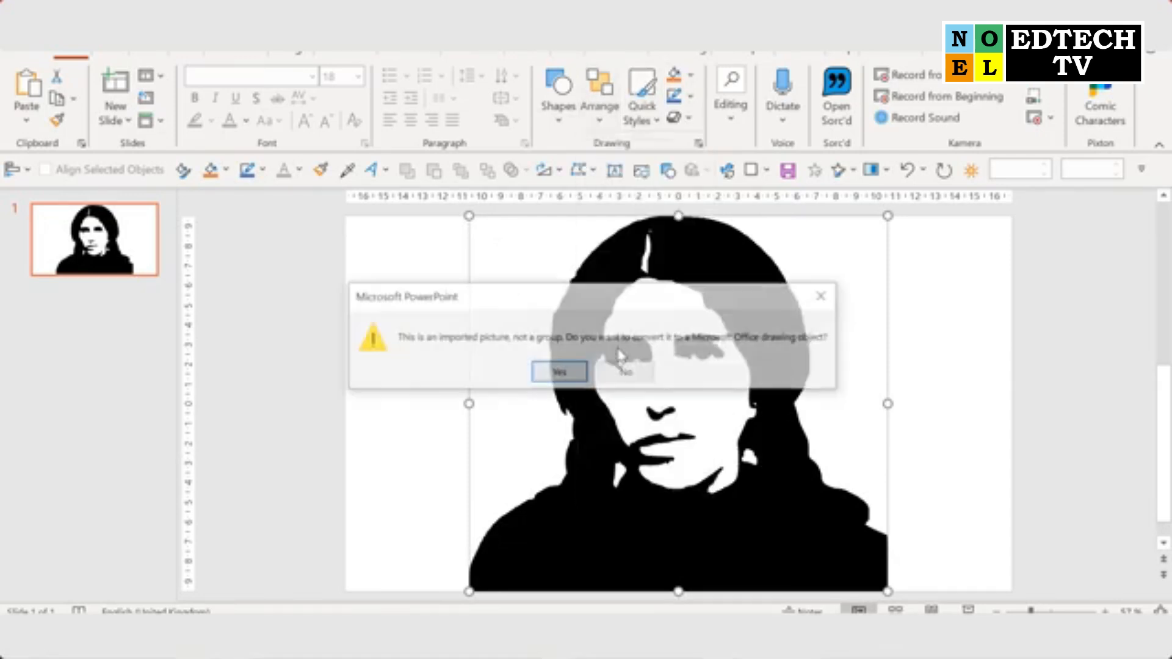
pyautogui.click(552, 370)
# Scale the portrait shape to about 19.6 cm wide and centre it horizontally against the slide's bottom edge.
pyautogui.moveTo(469, 215); pyautogui.dragTo(604, 336)
pyautogui.moveTo(773, 362); pyautogui.dragTo(666, 312)
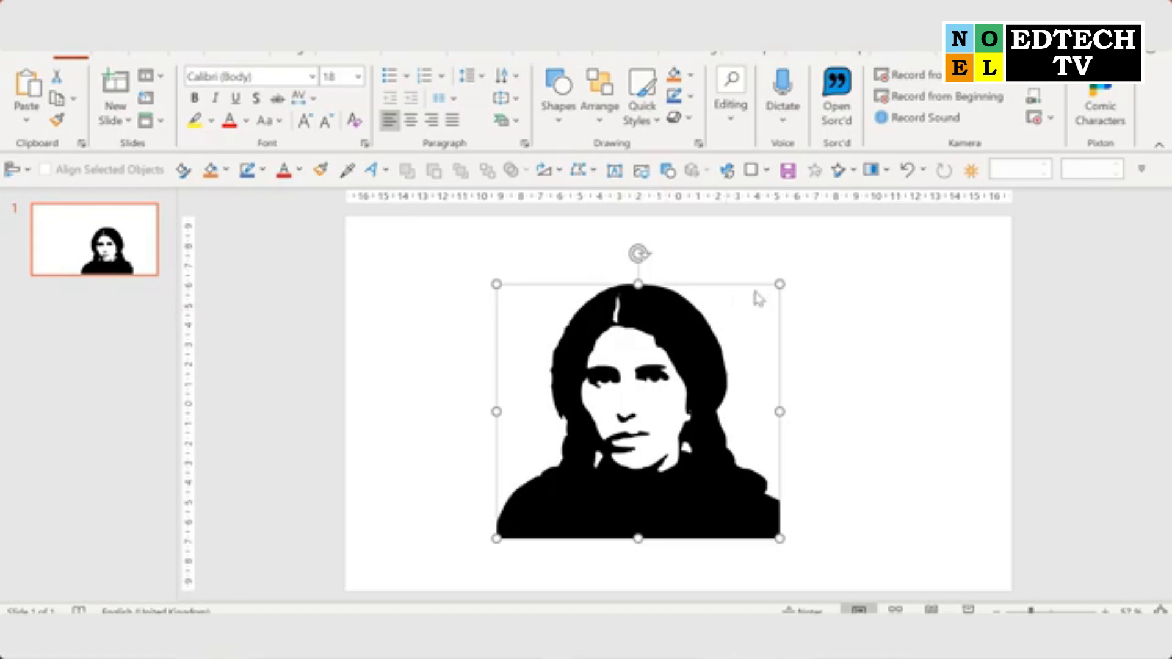
pyautogui.moveTo(780, 281); pyautogui.dragTo(763, 331)
pyautogui.moveTo(829, 278); pyautogui.dragTo(867, 243)
pyautogui.click(912, 298)
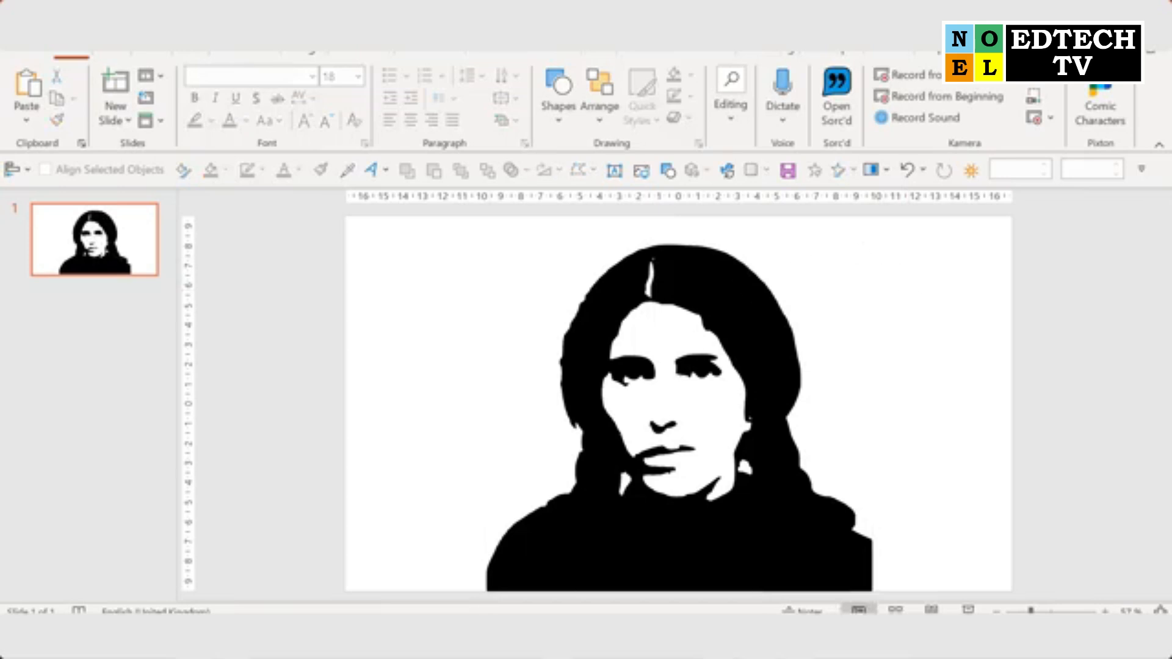
# Copy the sunset photo 20190401_060920.jpg from the PHOTOS folder and paste it onto the portrait slide.
pyautogui.hotkey('alt', 'Tab')
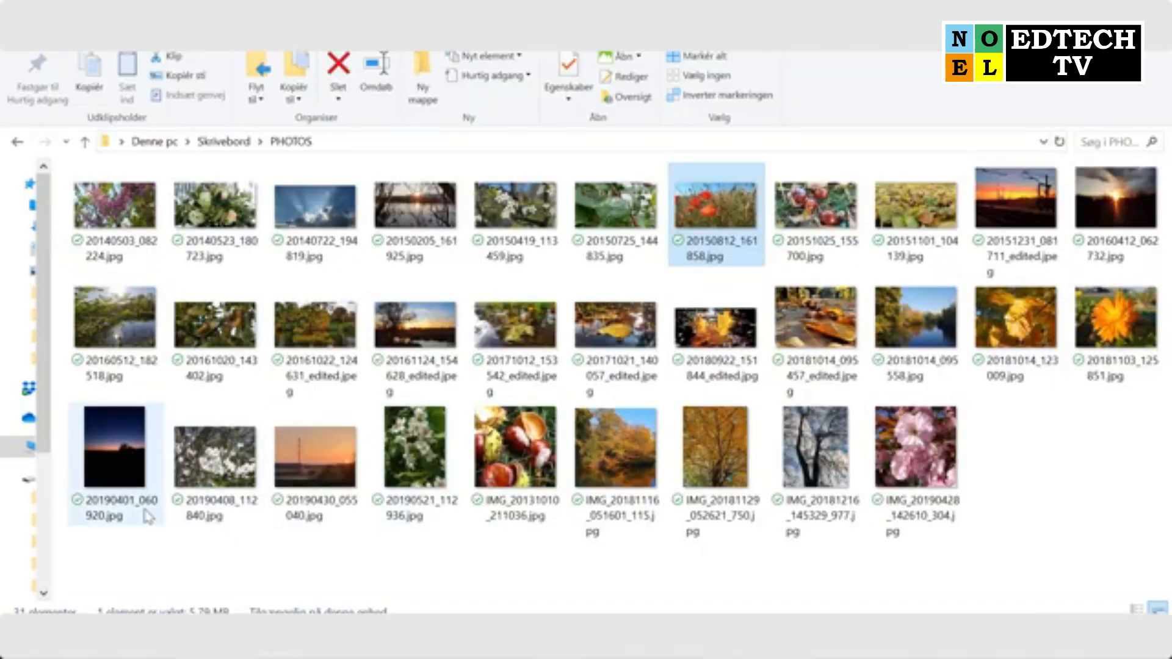
pyautogui.click(123, 443)
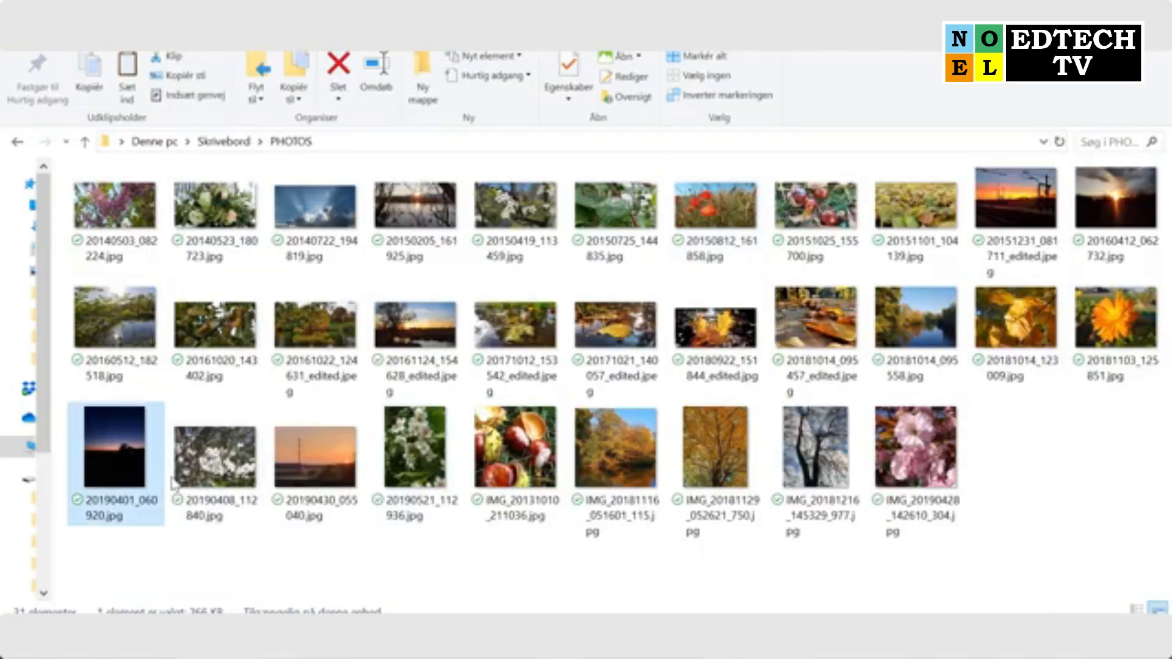
pyautogui.hotkey('alt', 'Tab')
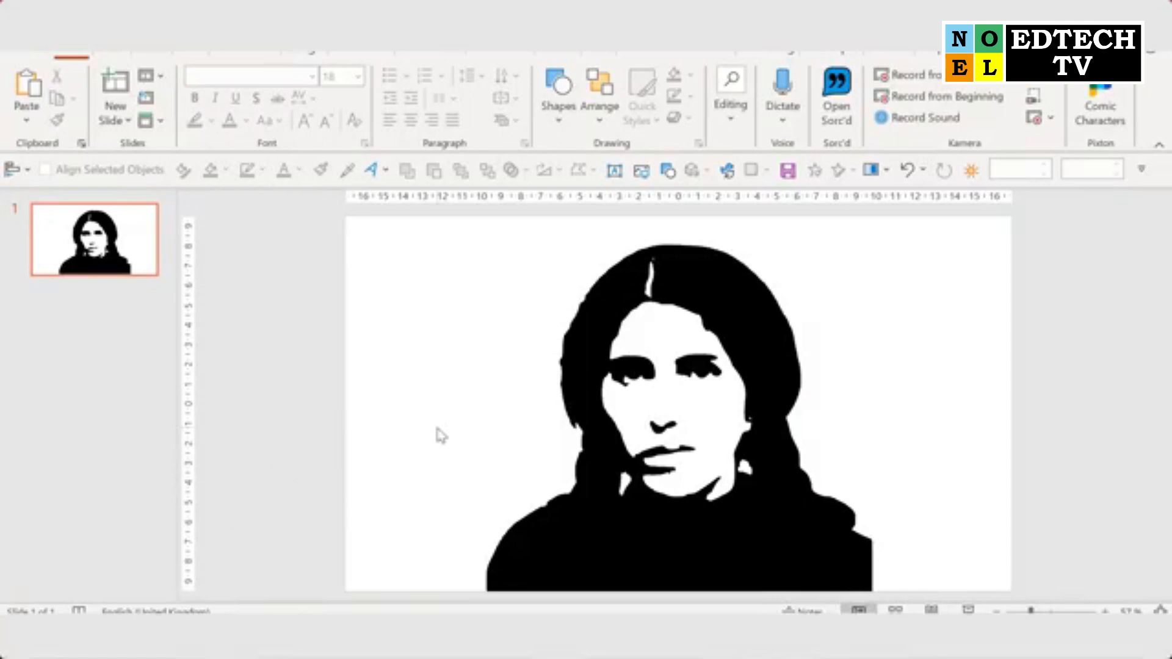
pyautogui.hotkey('ctrl', 'v')
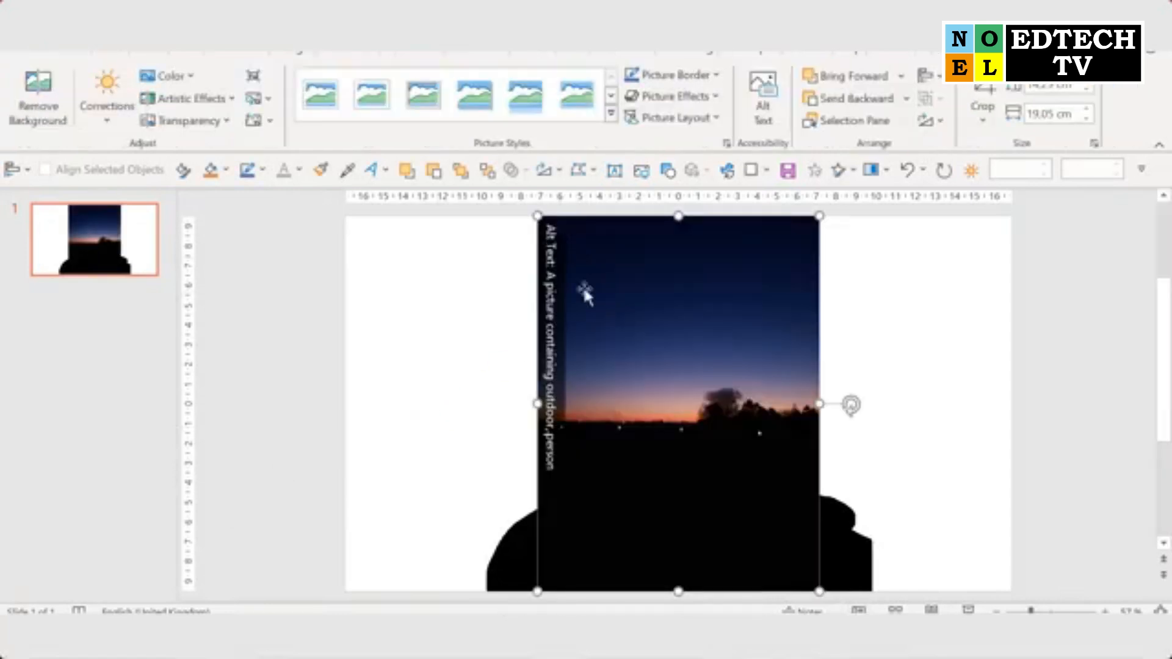
# Enlarge the sunset photo to about 21 by 28 cm so it covers the portrait, and send it backward behind the shape.
pyautogui.scroll(-2, 584, 286)
pyautogui.moveTo(599, 295); pyautogui.dragTo(557, 244)
pyautogui.moveTo(621, 317); pyautogui.dragTo(649, 319)
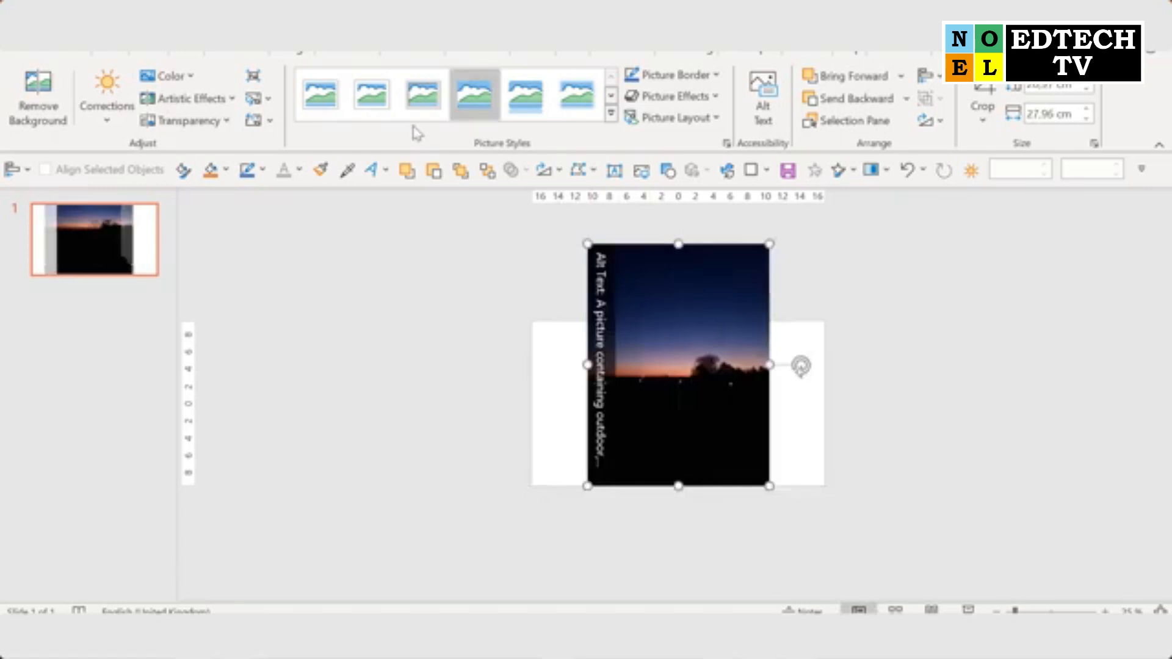
pyautogui.click(489, 171)
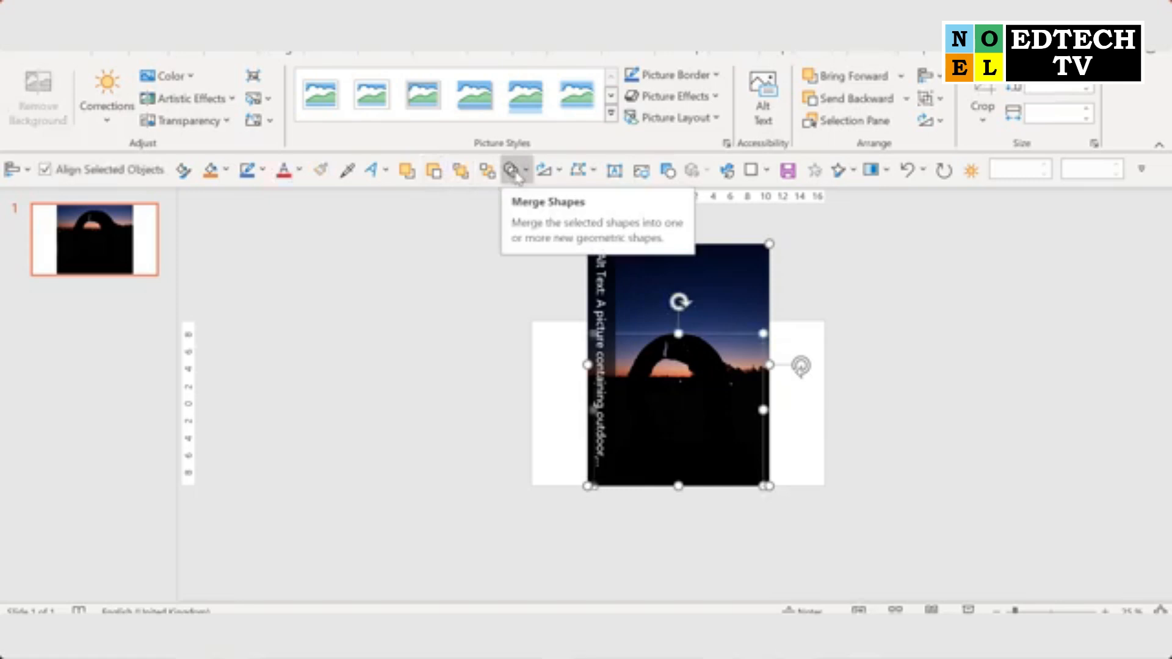
# Intersect the selected sunset photo and portrait shape with Merge Shapes, and deselect the merged picture.
pyautogui.click(515, 174)
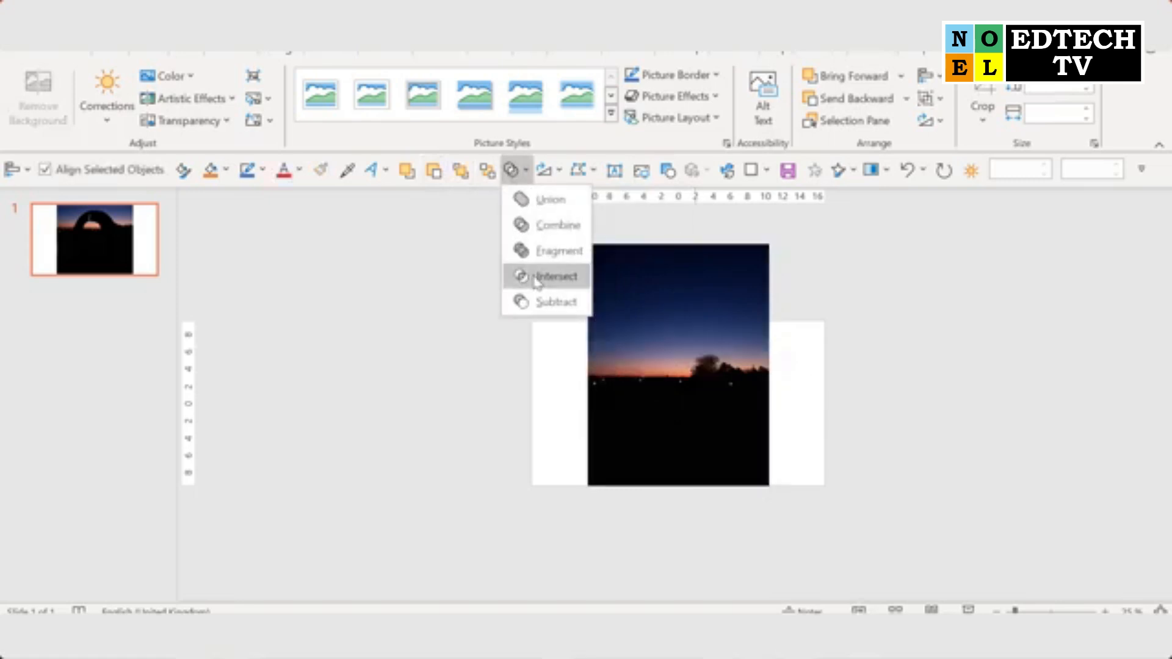
pyautogui.click(531, 274)
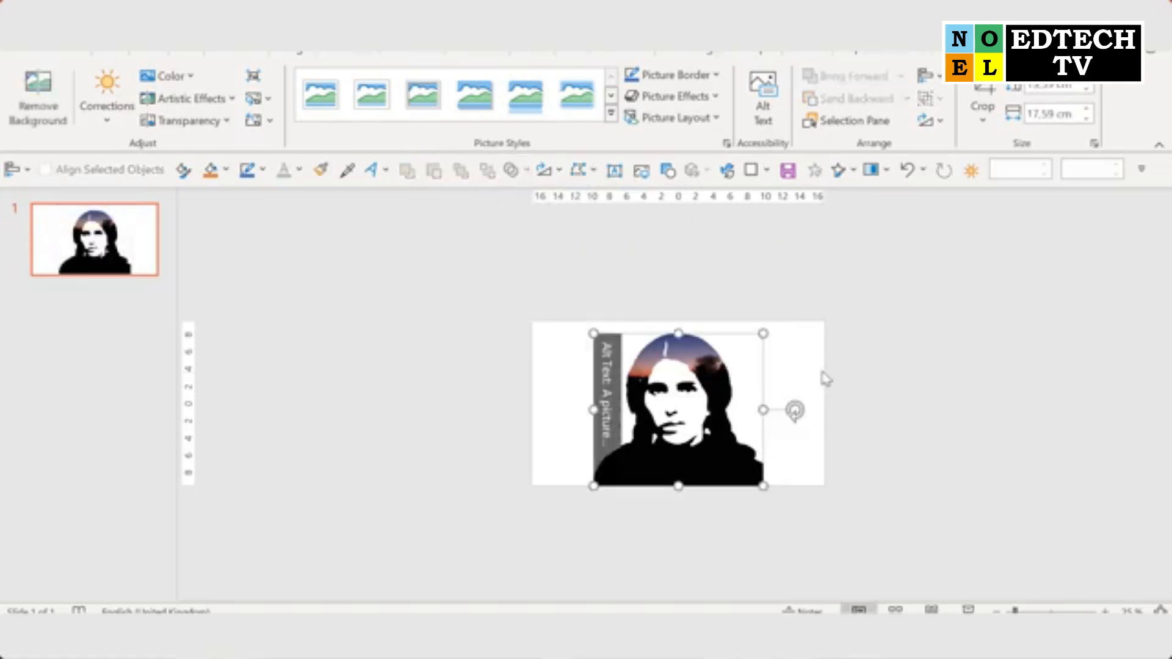
pyautogui.click(812, 368)
pyautogui.scroll(1, 792, 387)
pyautogui.scroll(2, 793, 394)
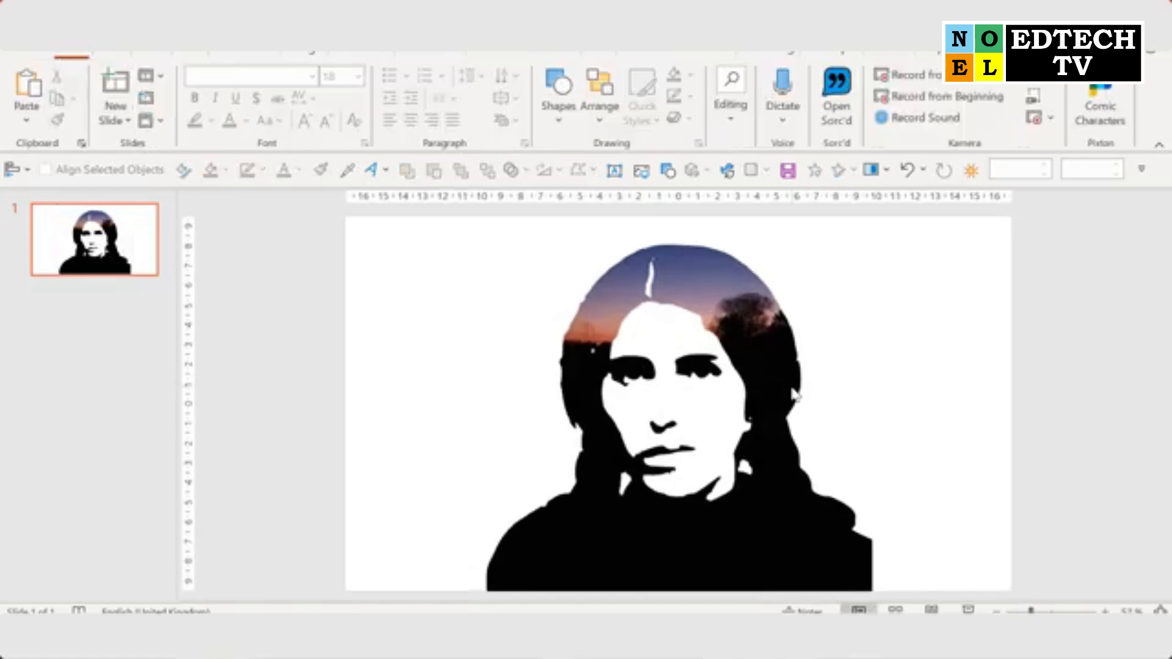
# Move the merged sunset portrait slightly toward the slide's left side and deselect it.
pyautogui.click(757, 321)
pyautogui.moveTo(757, 321); pyautogui.dragTo(721, 318)
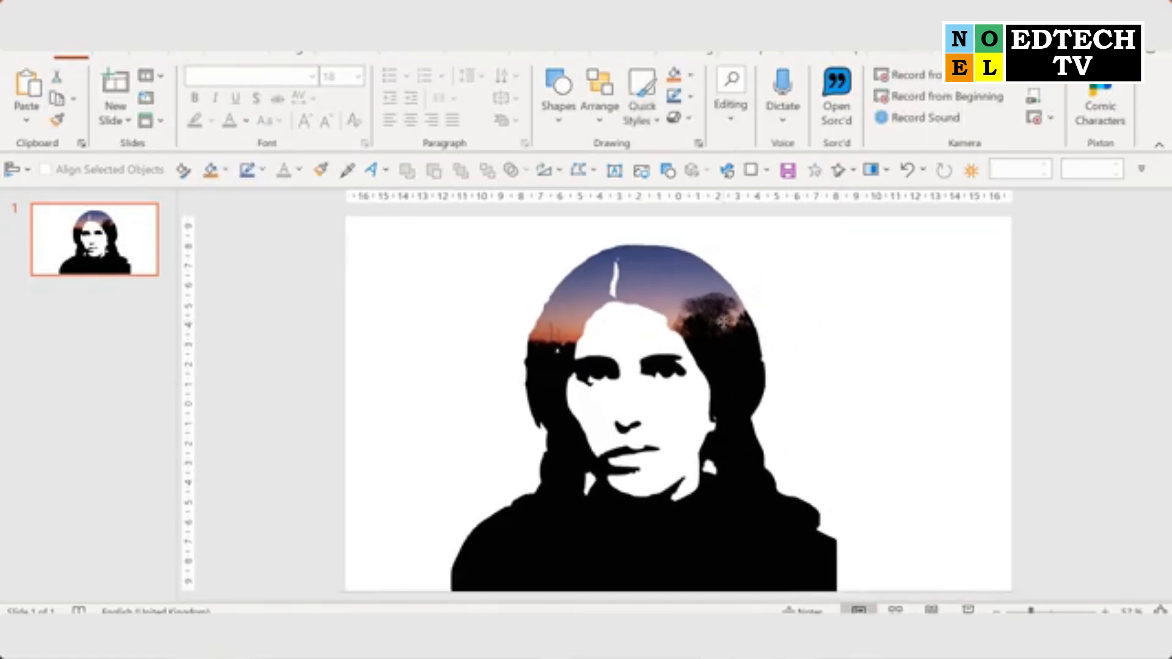
pyautogui.click(861, 323)
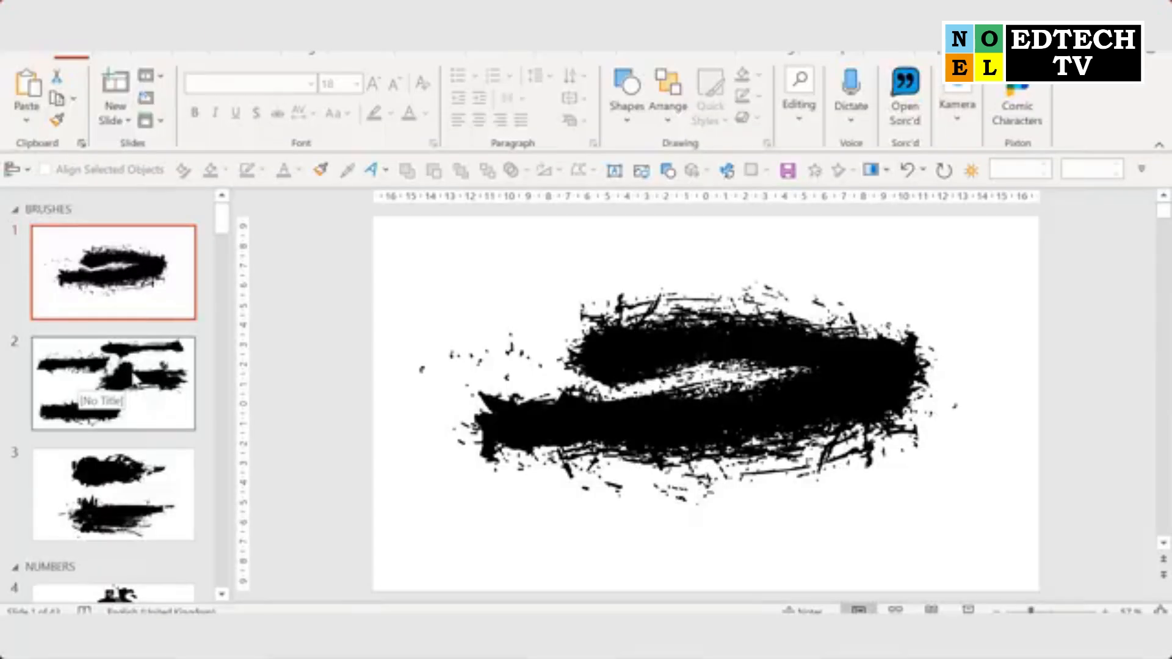
# Examine the sample shapes in the Brushes, Numbers and Ink Splash sections of the 43-slide shape library presentation.
pyautogui.scroll(-3, 140, 354)
pyautogui.click(141, 353)
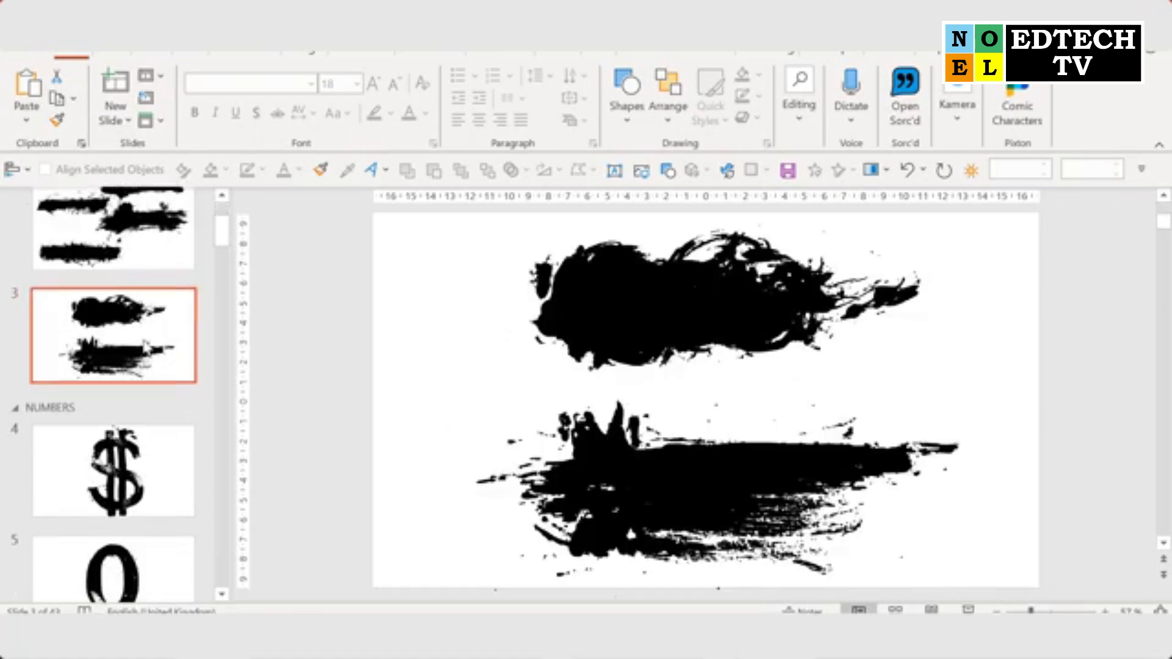
pyautogui.scroll(-3, 170, 452)
pyautogui.click(155, 318)
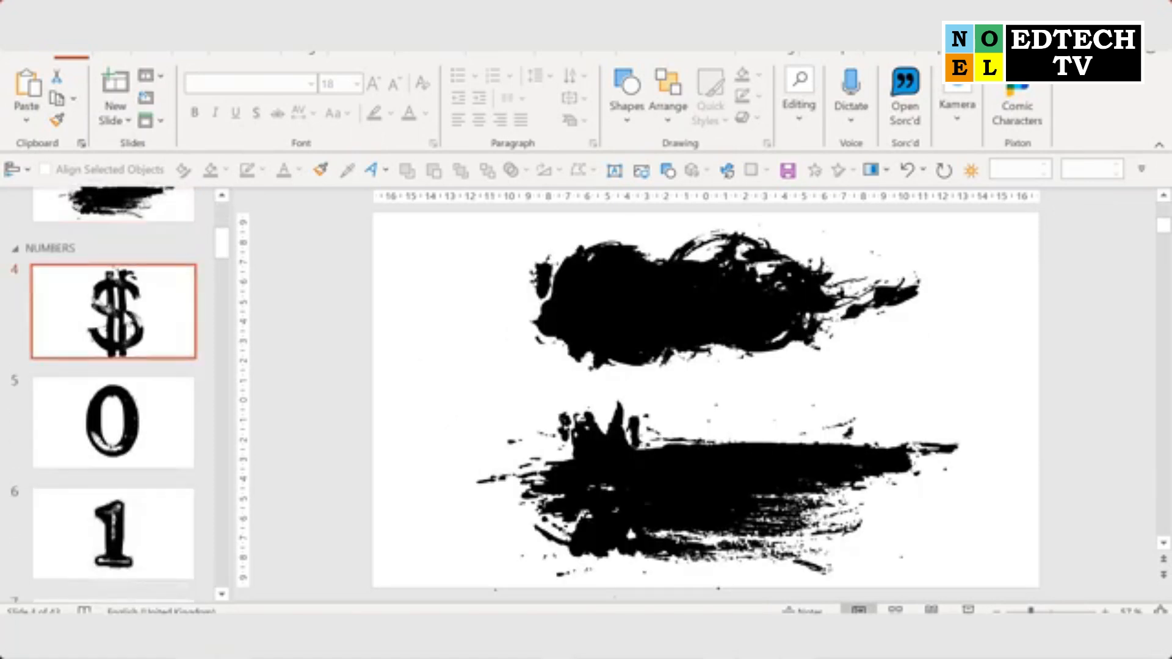
pyautogui.scroll(-2, 157, 419)
pyautogui.click(158, 436)
pyautogui.scroll(-10, 152, 434)
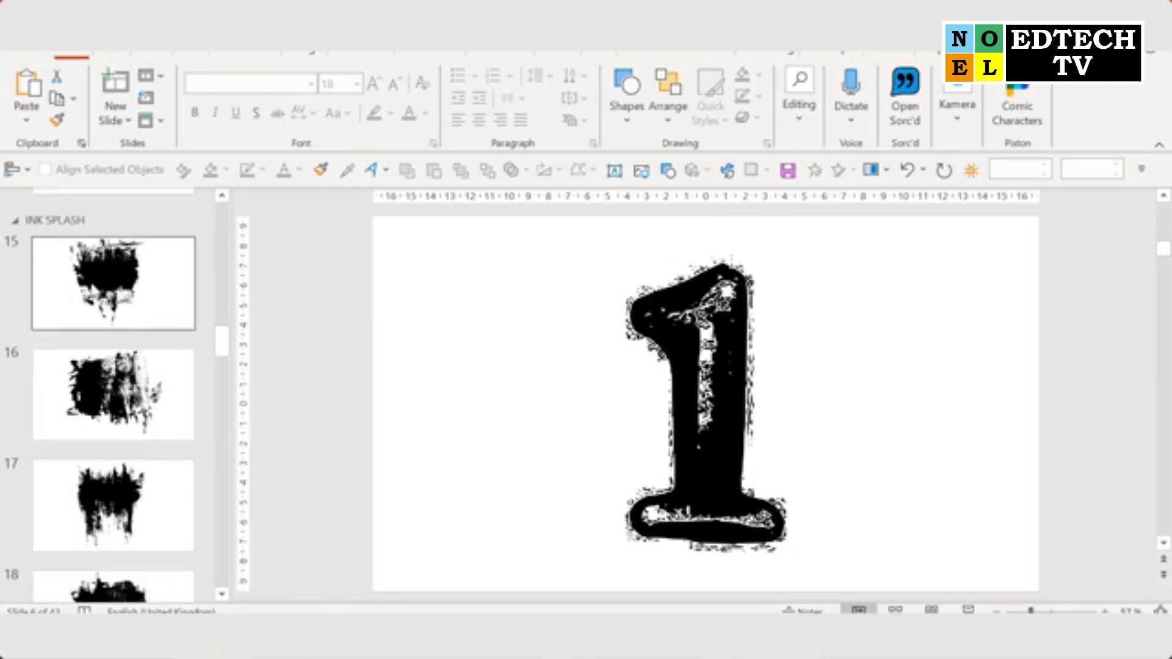
pyautogui.click(96, 288)
pyautogui.click(84, 435)
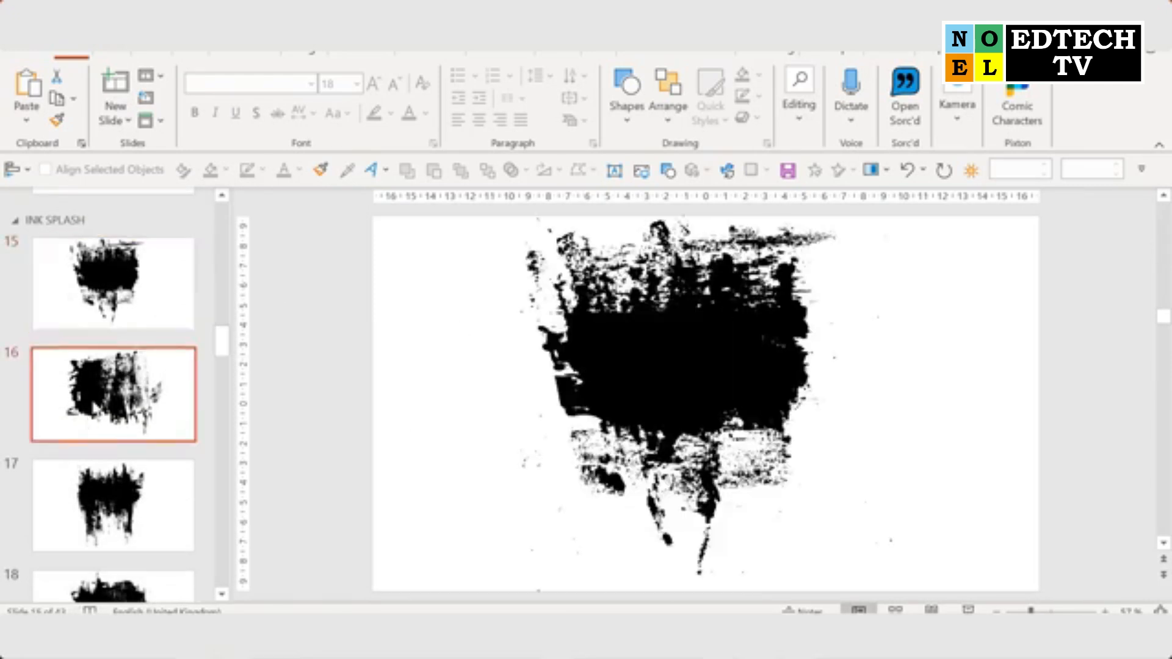
pyautogui.scroll(-5, 104, 452)
pyautogui.scroll(-3, 115, 462)
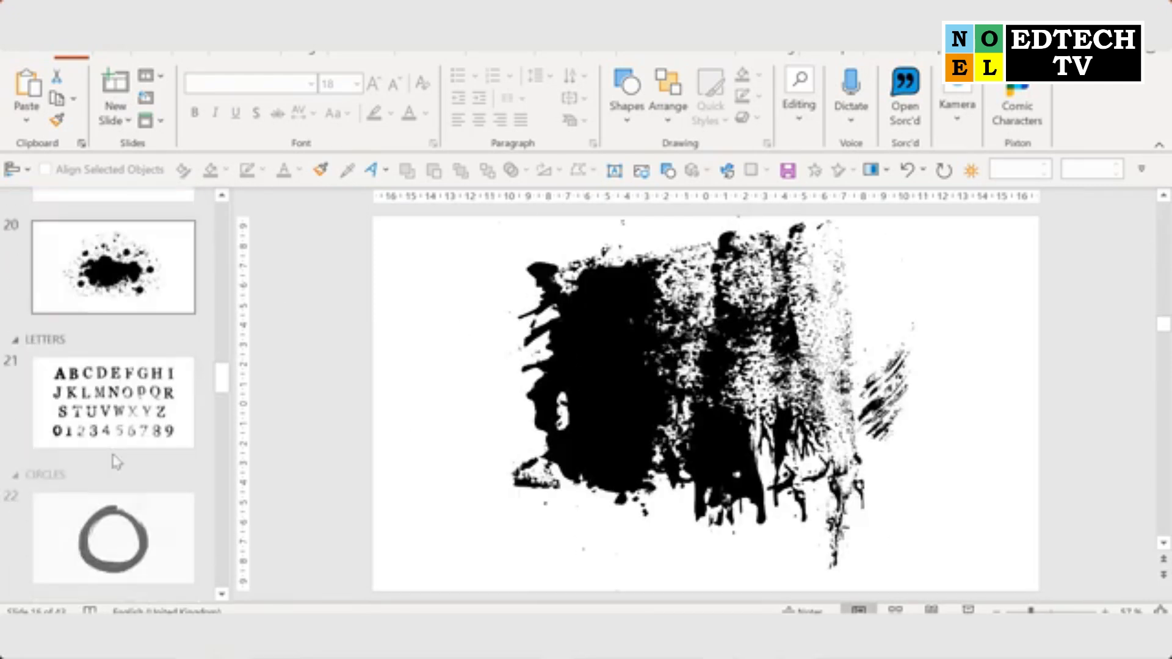
# Examine the sample shapes in the Letters, Circles and Foot Prints sections of the shape library.
pyautogui.click(113, 339)
pyautogui.scroll(-4, 152, 456)
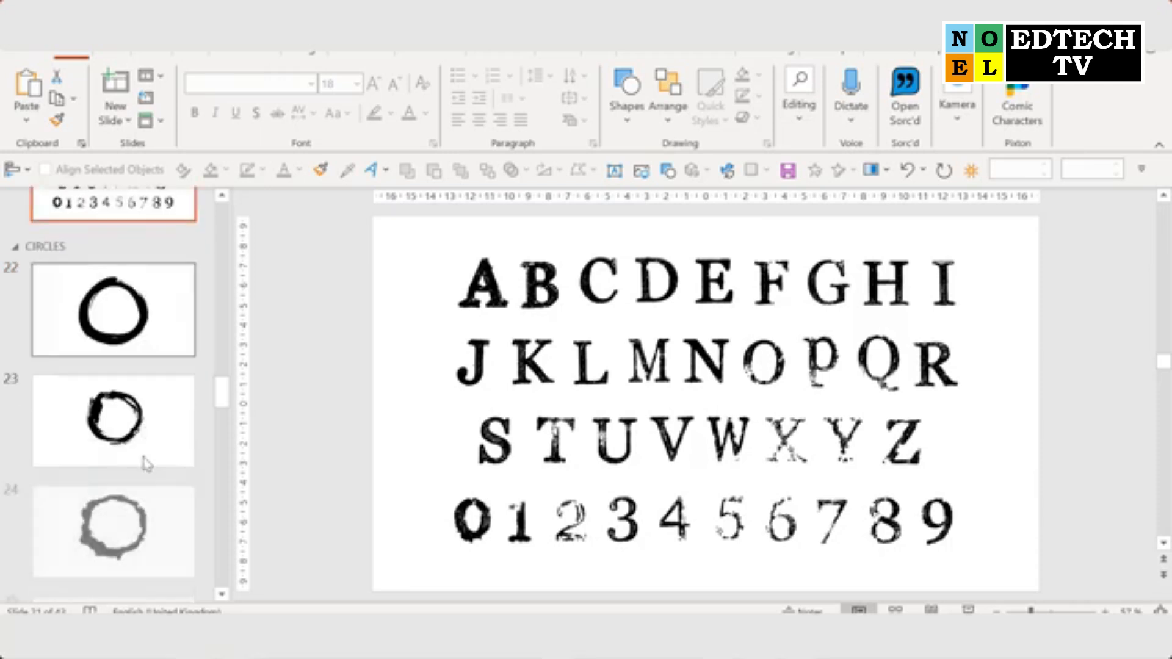
pyautogui.click(112, 292)
pyautogui.click(155, 382)
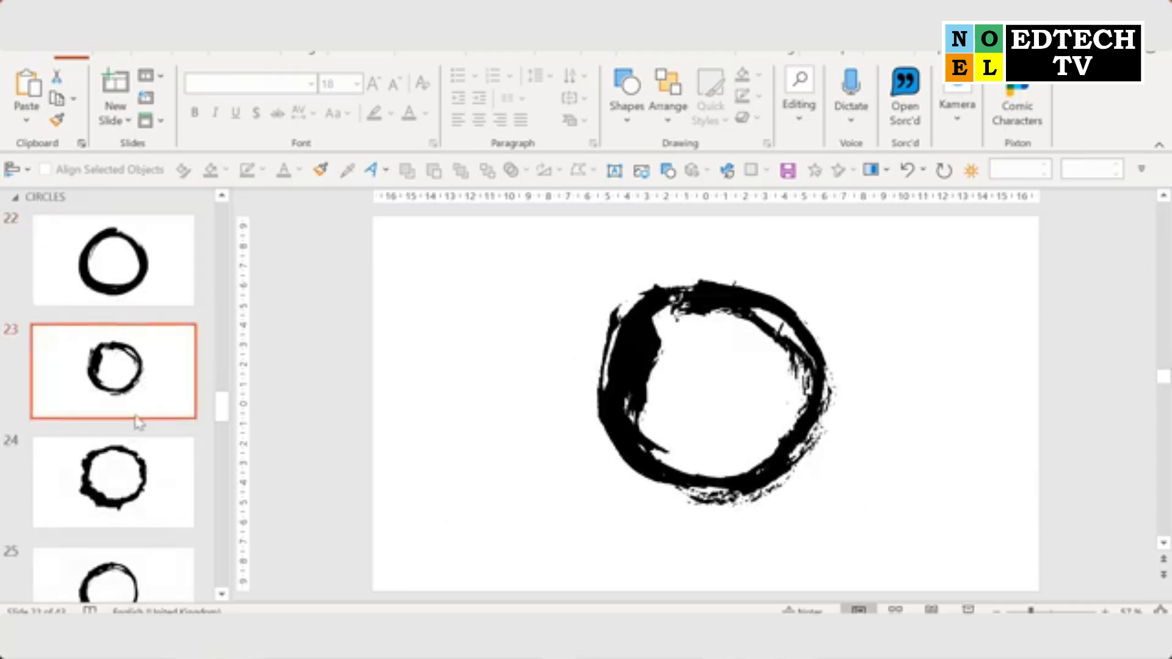
pyautogui.scroll(-8, 136, 430)
pyautogui.scroll(-4, 131, 443)
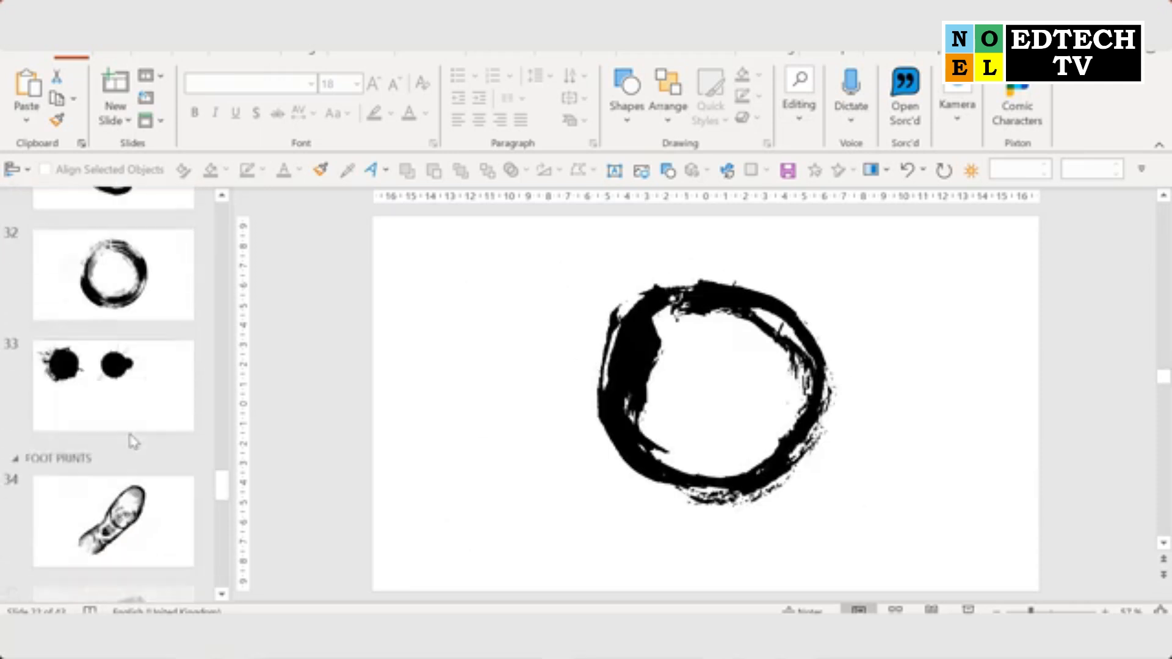
pyautogui.click(131, 442)
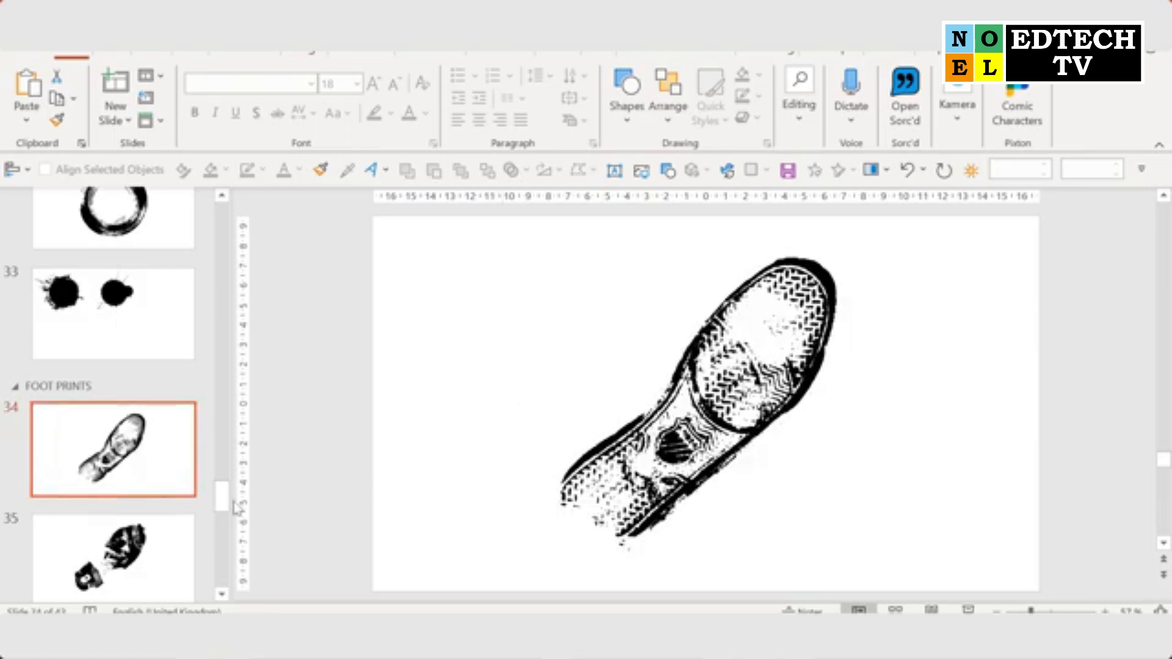
pyautogui.scroll(-4, 136, 479)
pyautogui.click(107, 315)
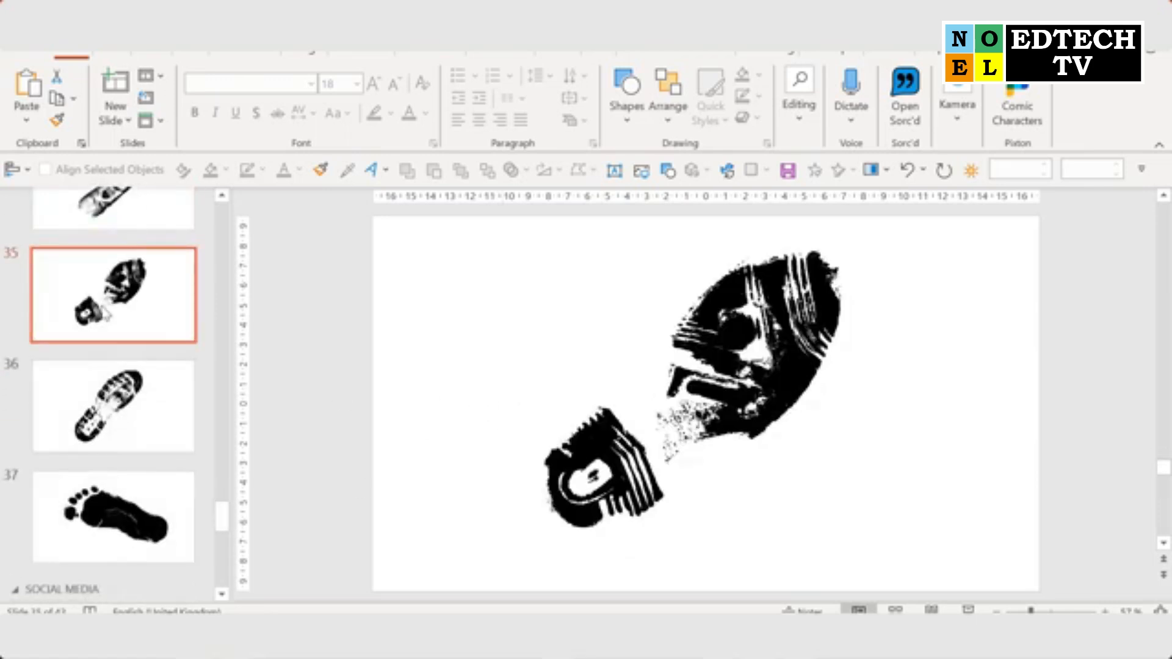
pyautogui.click(125, 428)
pyautogui.click(130, 508)
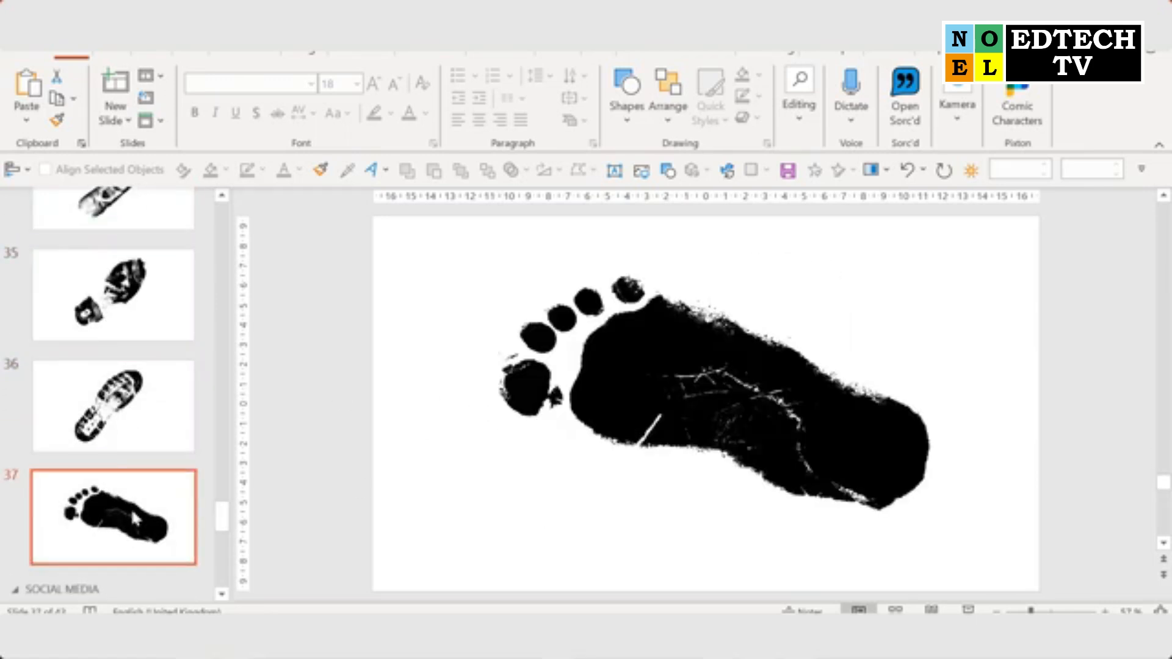
pyautogui.scroll(-3, 139, 467)
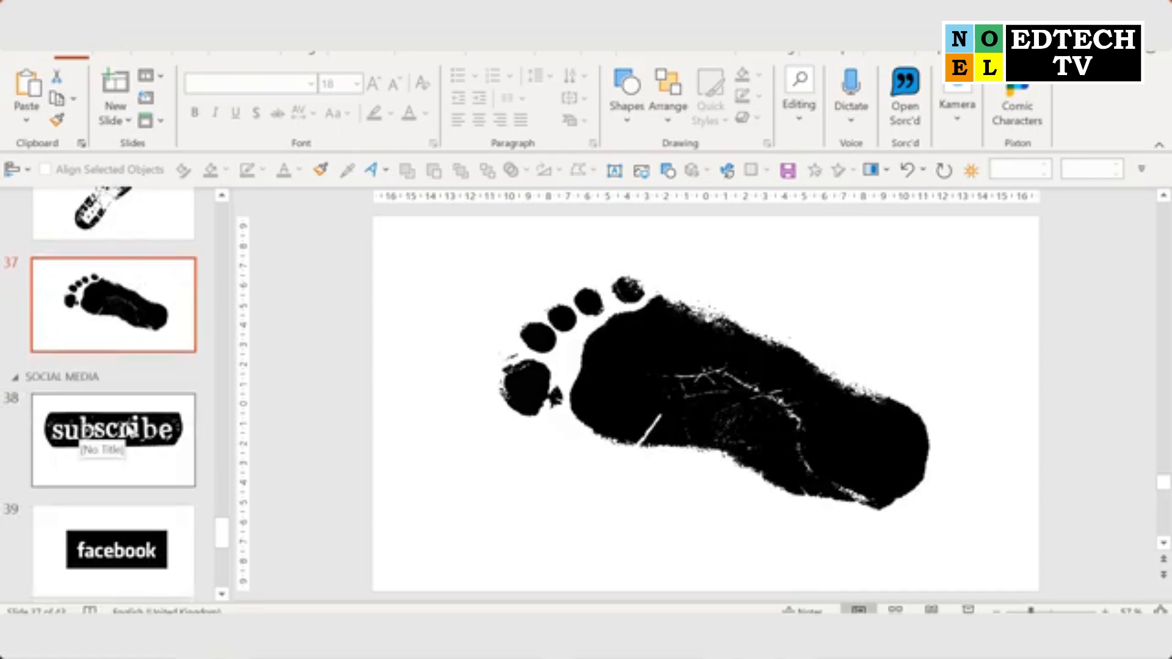
# Examine the subscribe, facebook and YouTube shapes and the portrait in the Social Media and People sections, and return to Brushes.
pyautogui.click(129, 430)
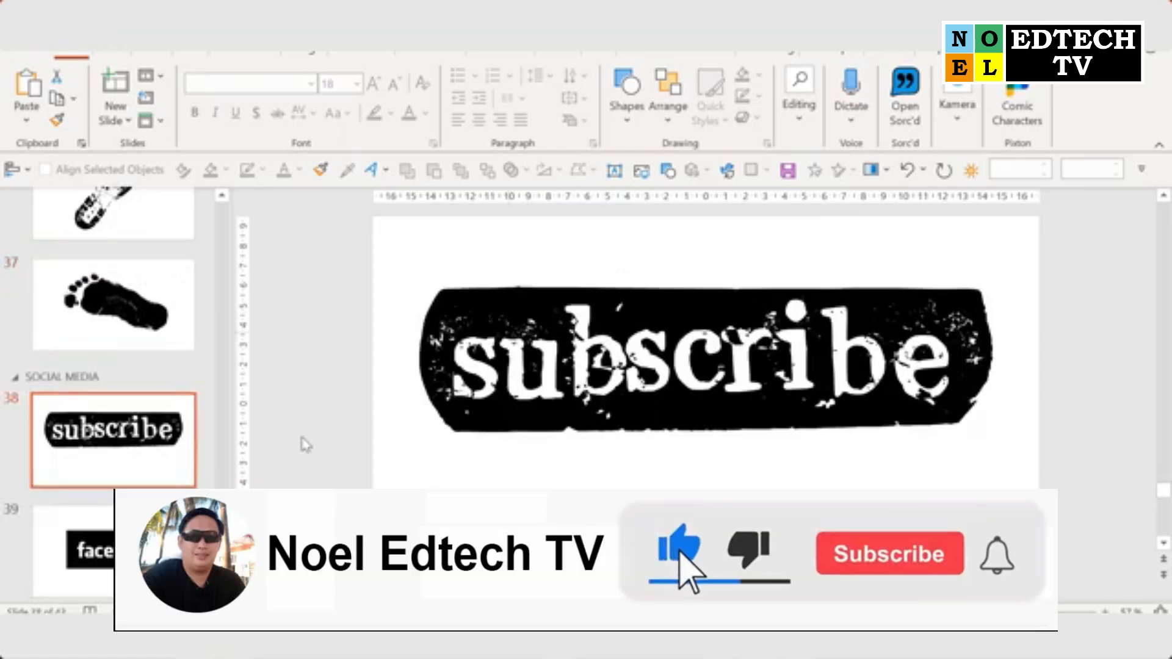
pyautogui.click(134, 548)
pyautogui.scroll(-3, 134, 531)
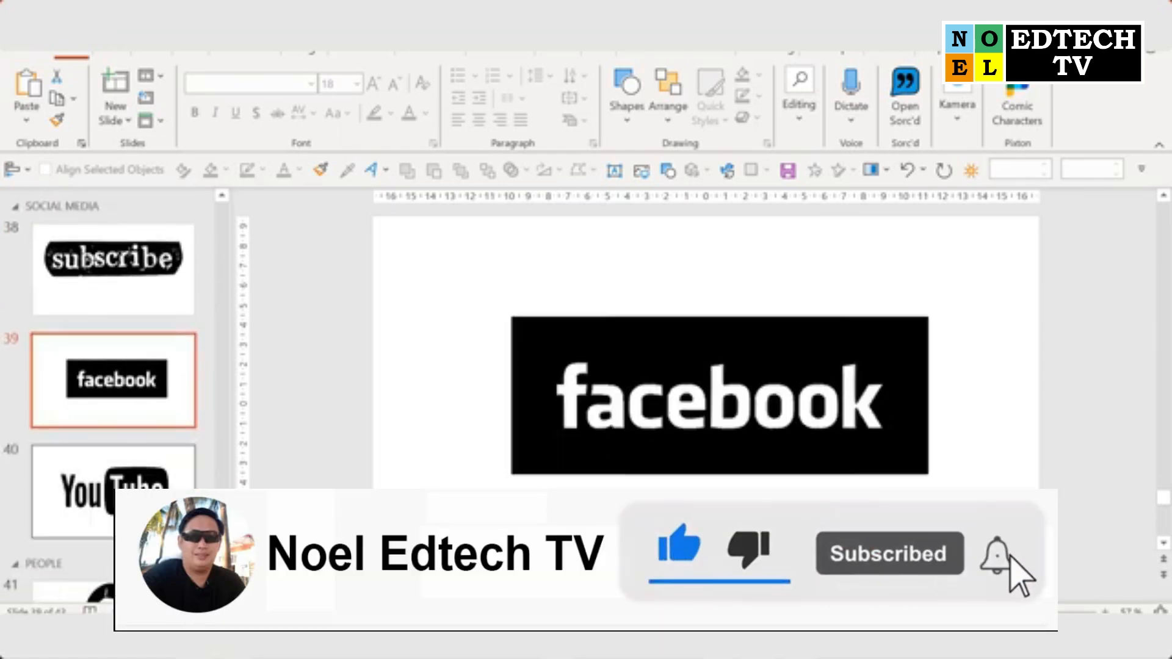
pyautogui.click(134, 523)
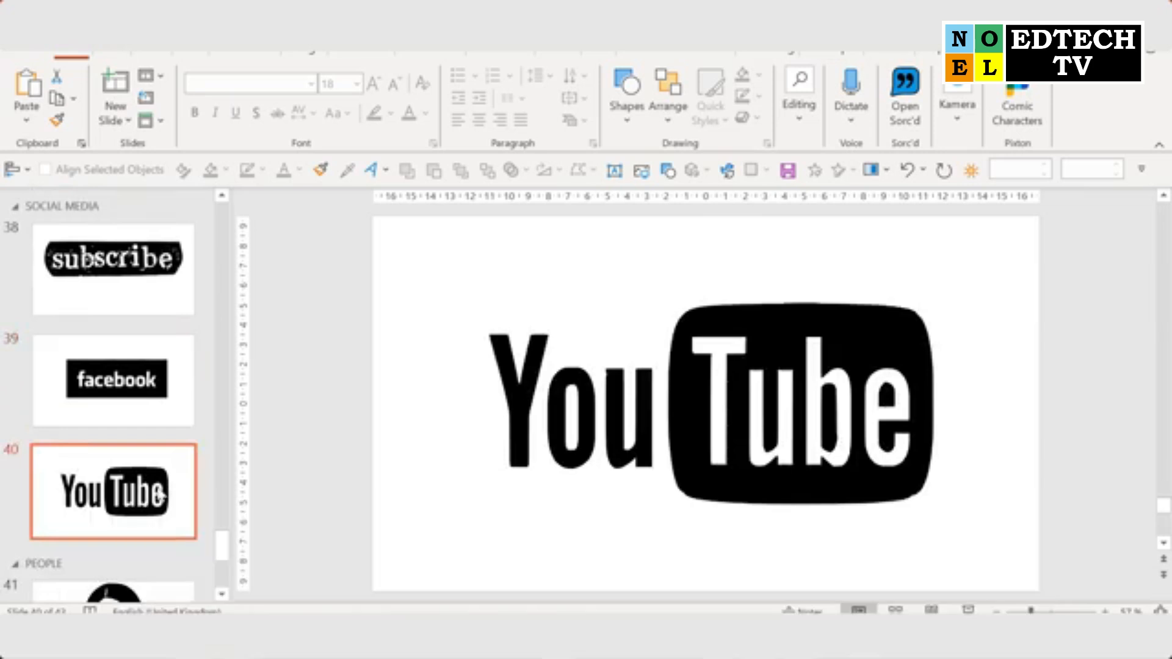
pyautogui.scroll(-3, 113, 379)
pyautogui.click(171, 380)
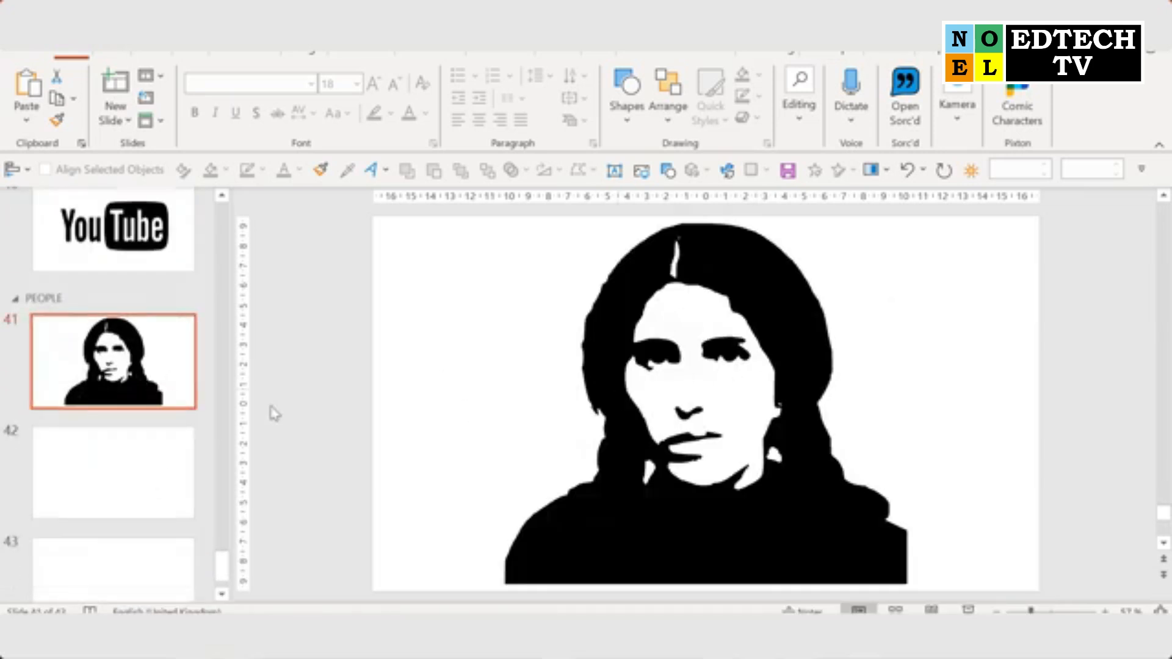
pyautogui.scroll(10, 142, 371)
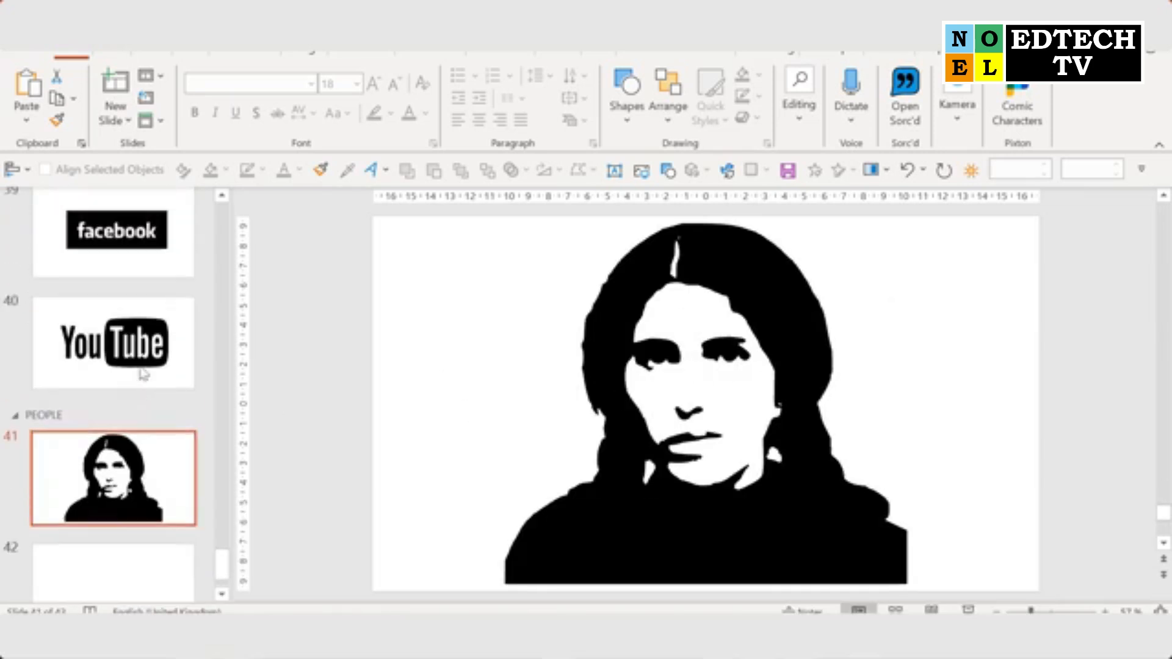
pyautogui.scroll(10, 136, 343)
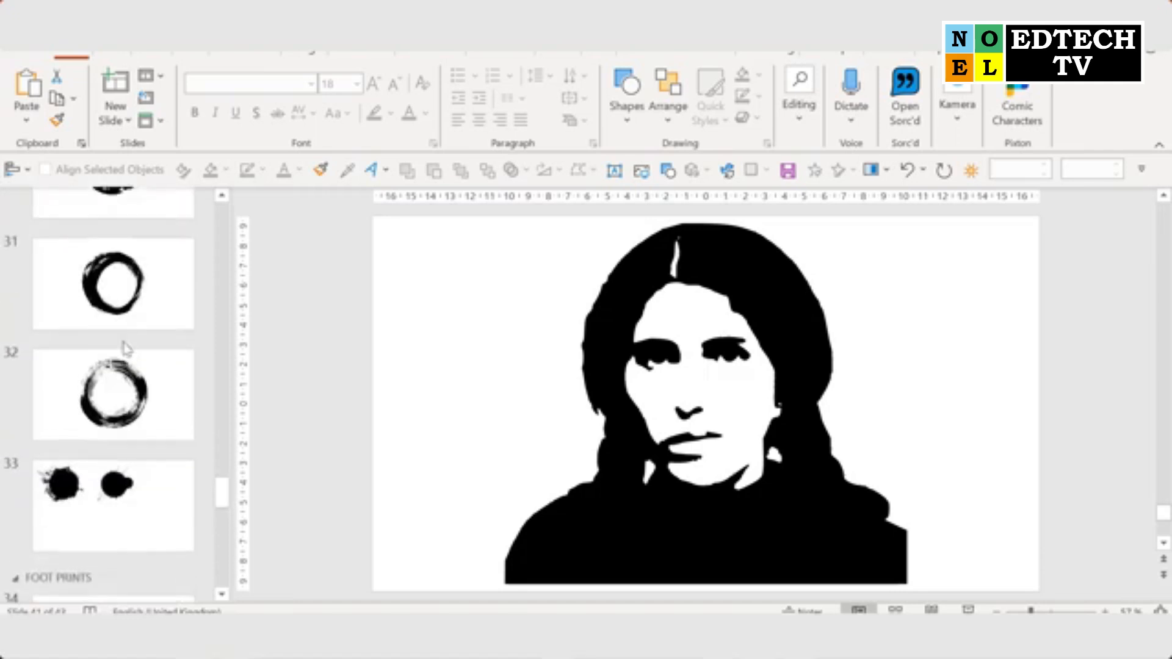
pyautogui.scroll(10, 128, 354)
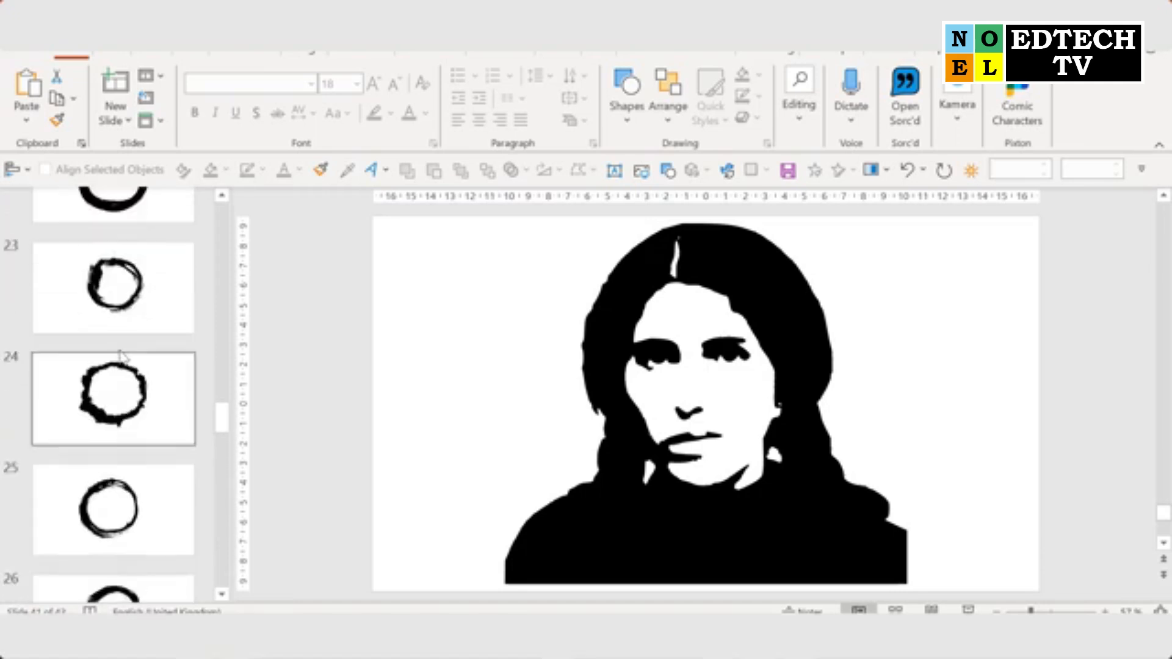
pyautogui.scroll(10, 128, 352)
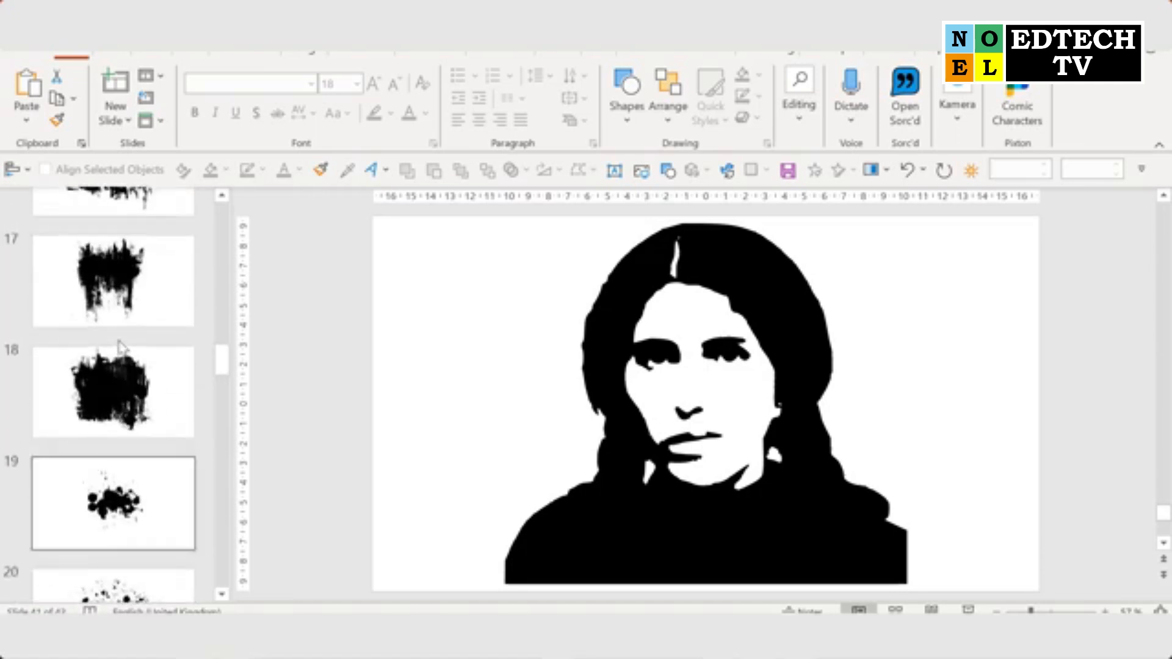
pyautogui.scroll(10, 128, 353)
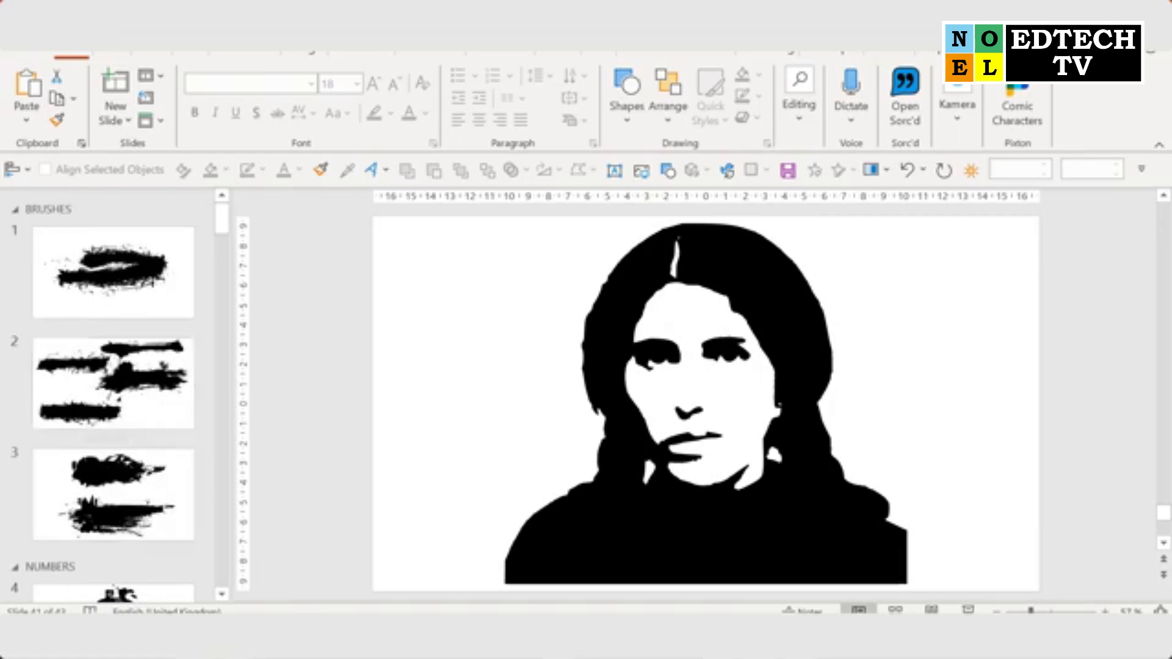
# In the five-slide presentation, copy the middle and lower brush strokes from slide 5 onto empty slide 2.
pyautogui.moveTo(98, 656)
pyautogui.click(140, 592)
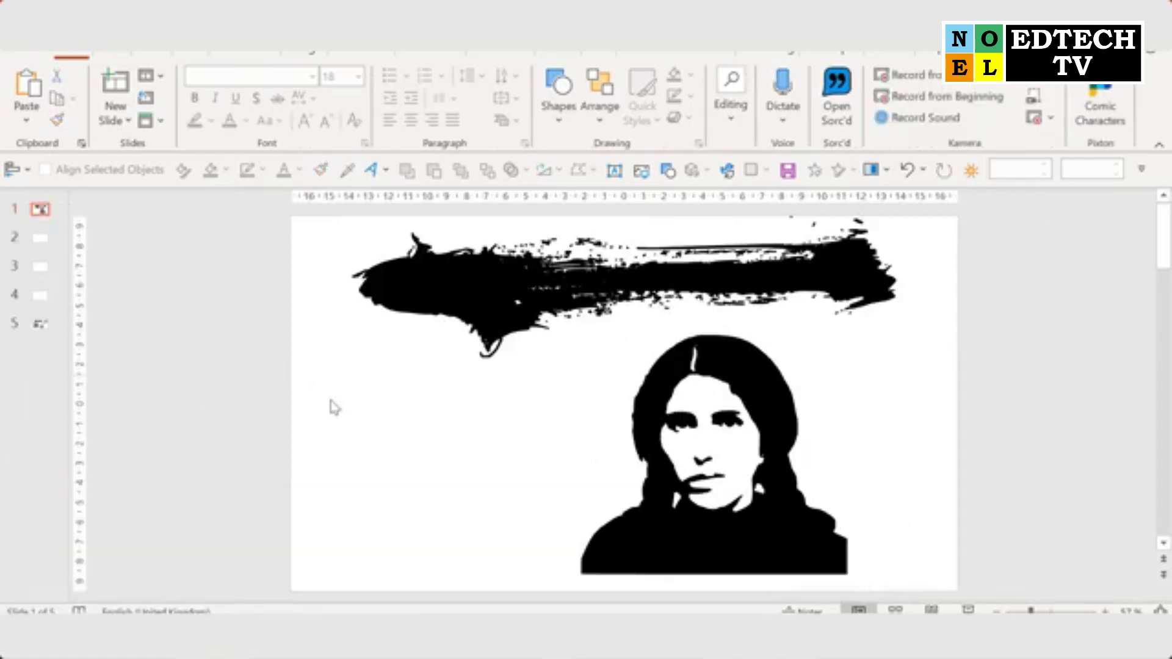
pyautogui.click(47, 325)
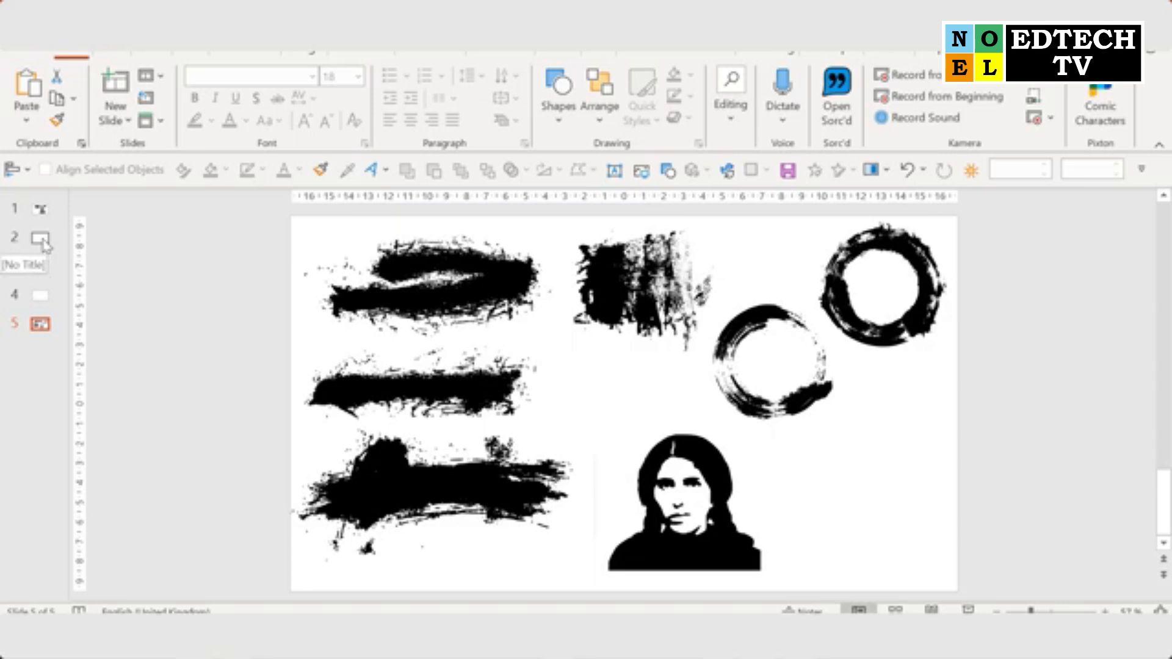
pyautogui.click(386, 390)
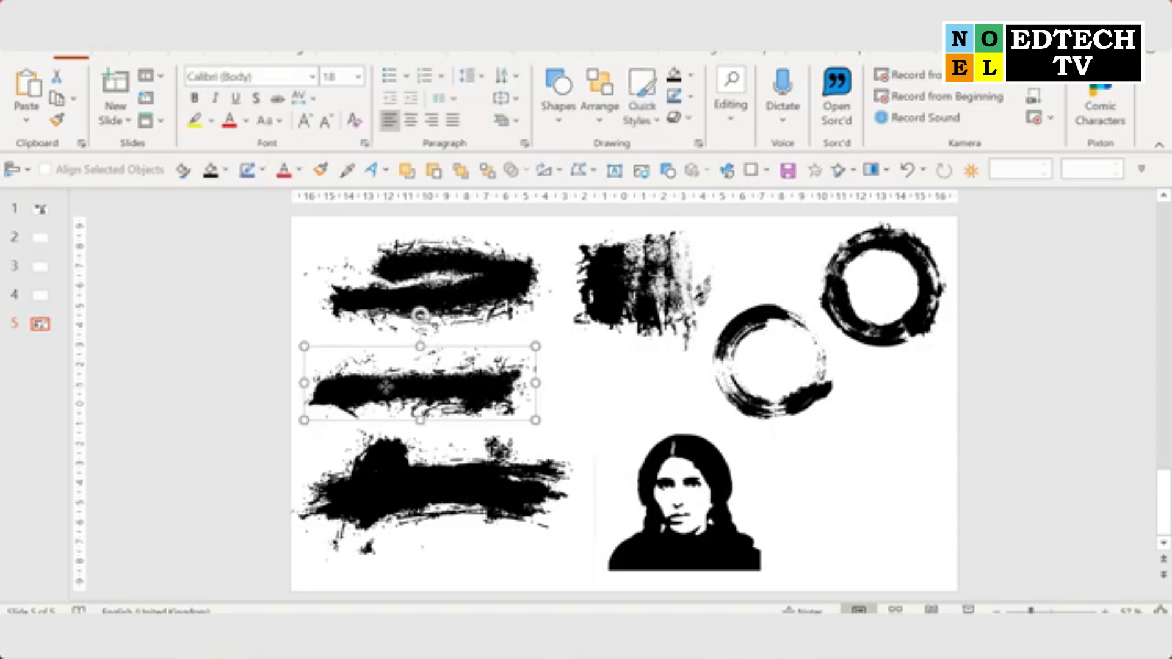
pyautogui.keyDown('shift'); pyautogui.click(391, 468); pyautogui.keyUp('shift')
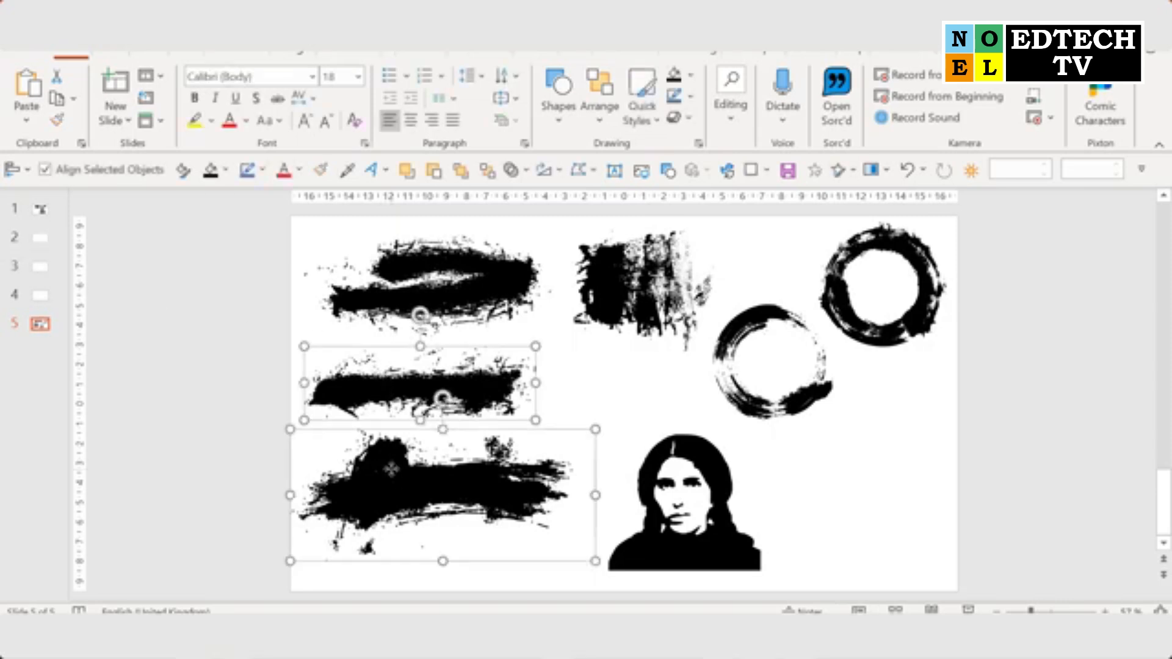
pyautogui.click(45, 246)
pyautogui.hotkey('ctrl', 'v')
pyautogui.click(722, 380)
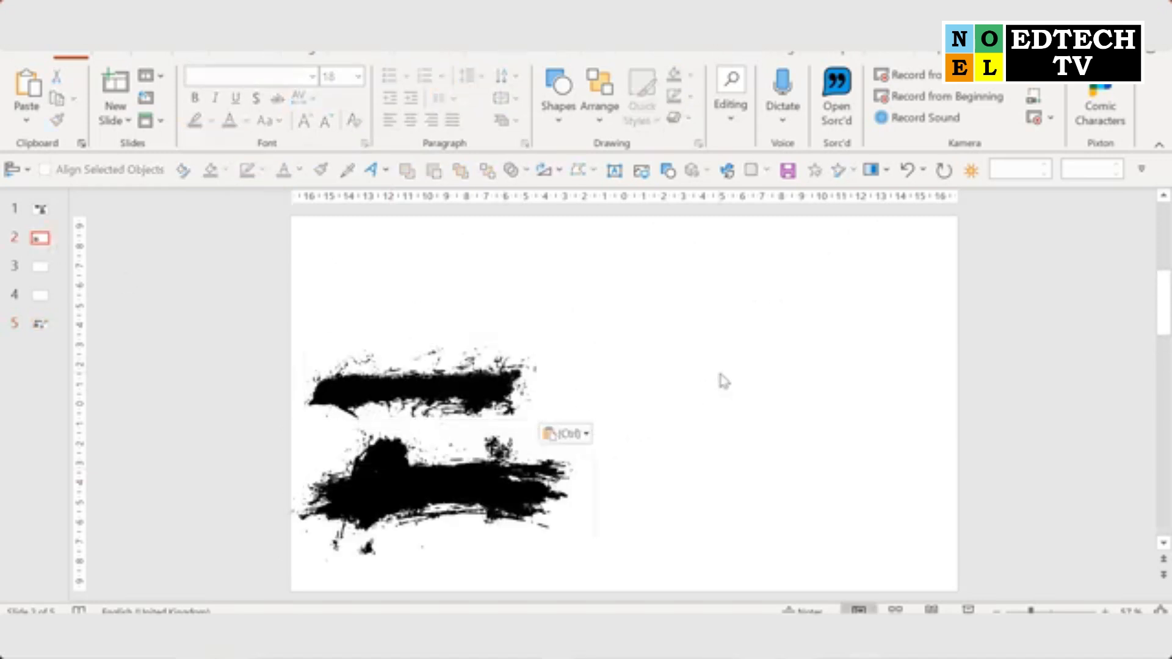
# Move both pasted brush strokes toward the middle of the slide and enlarge the upper one to about 20 cm wide.
pyautogui.moveTo(483, 383); pyautogui.dragTo(663, 329)
pyautogui.moveTo(440, 482); pyautogui.dragTo(581, 438)
pyautogui.click(656, 323)
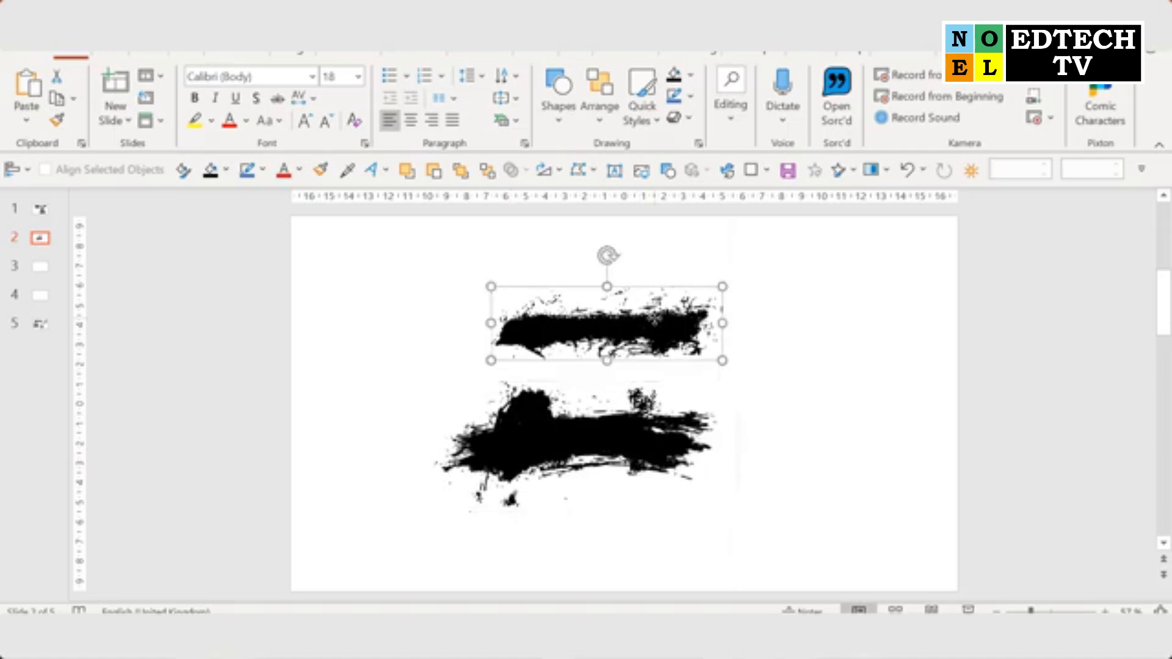
pyautogui.moveTo(723, 286)
pyautogui.mouseDown()
pyautogui.moveTo(775, 259)
pyautogui.moveTo(888, 244)
pyautogui.mouseUp()
pyautogui.moveTo(775, 291); pyautogui.dragTo(699, 308)
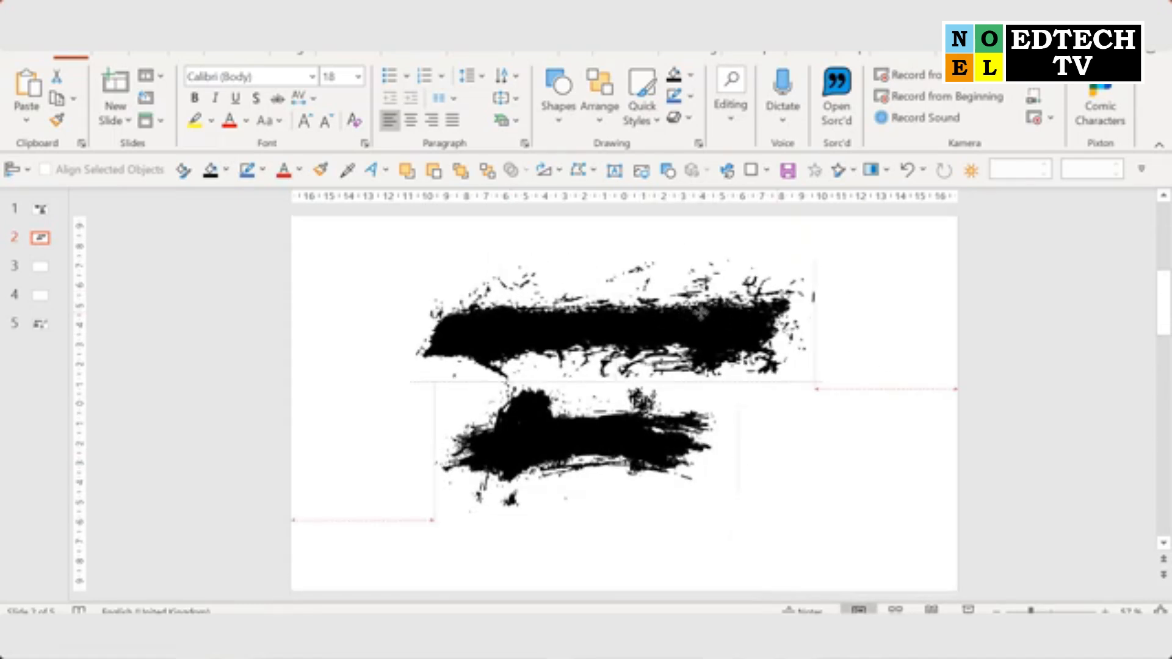
# Enlarge the lower brush stroke to about 23 cm, rotate it 180°, and overlap it with the upper stroke widened to about 26 cm.
pyautogui.click(579, 488)
pyautogui.moveTo(740, 513)
pyautogui.mouseDown()
pyautogui.moveTo(859, 549)
pyautogui.moveTo(890, 577)
pyautogui.mouseUp()
pyautogui.moveTo(661, 351)
pyautogui.mouseDown()
pyautogui.moveTo(775, 413)
pyautogui.moveTo(773, 537)
pyautogui.moveTo(726, 549)
pyautogui.moveTo(659, 510)
pyautogui.moveTo(635, 427)
pyautogui.moveTo(550, 412)
pyautogui.mouseUp()
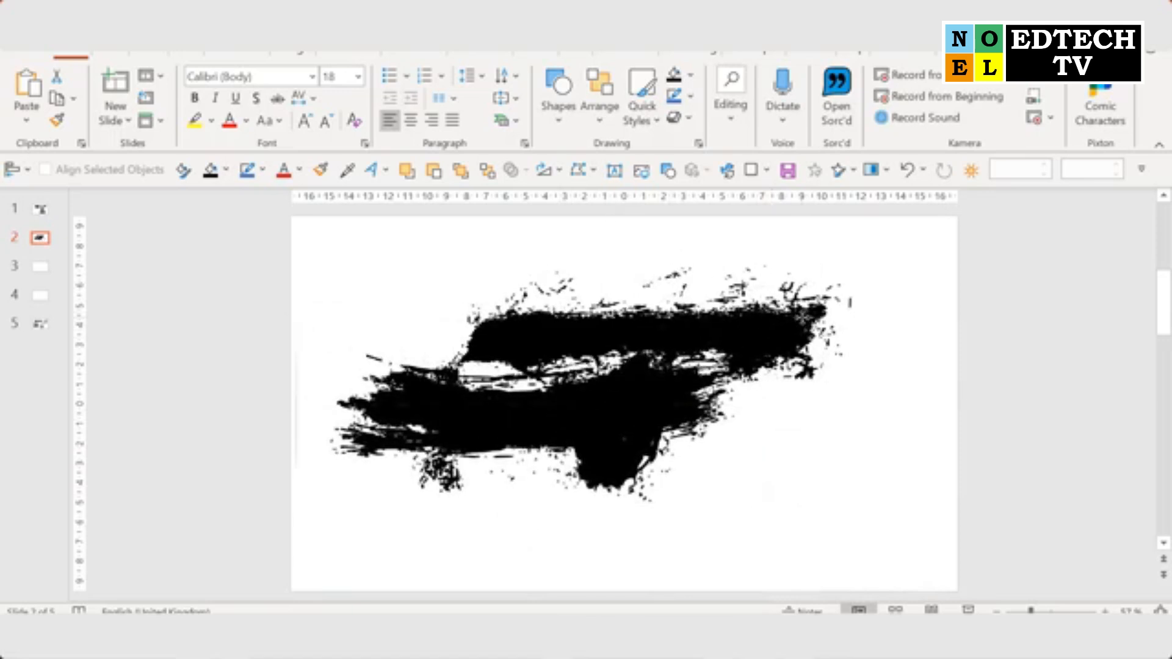
pyautogui.moveTo(651, 330); pyautogui.dragTo(647, 338)
pyautogui.moveTo(845, 273)
pyautogui.mouseDown()
pyautogui.moveTo(910, 228)
pyautogui.moveTo(897, 242)
pyautogui.mouseUp()
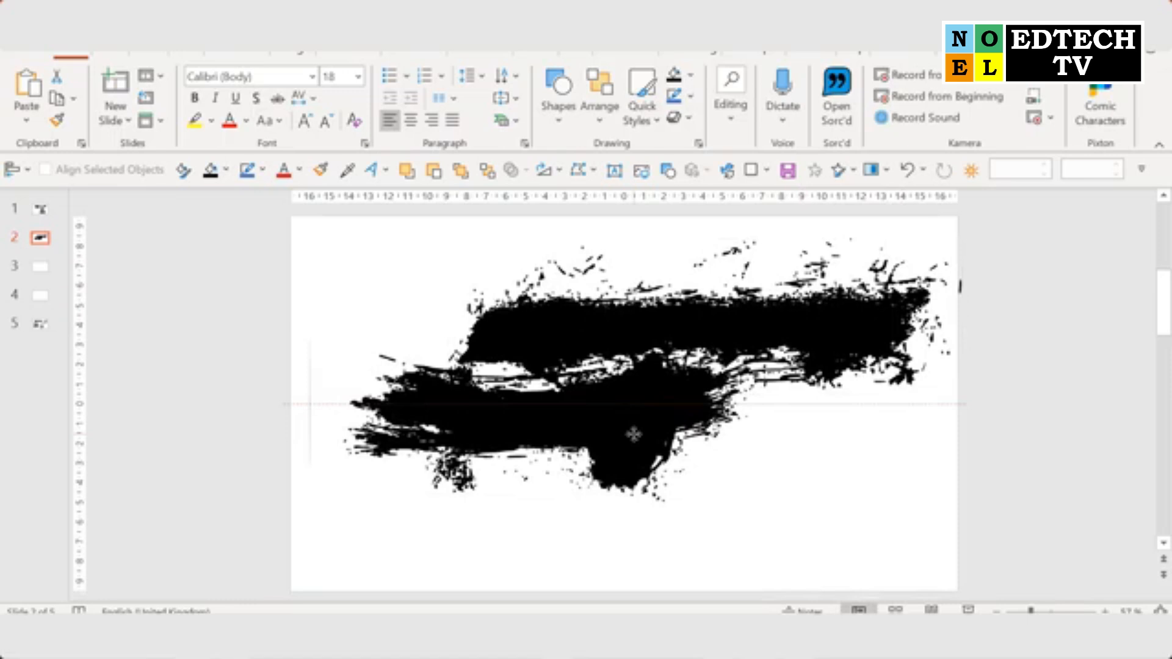
# Merge the two overlapping brush strokes on slide 2 into one shape with Union and center it on the slide.
pyautogui.click(633, 427)
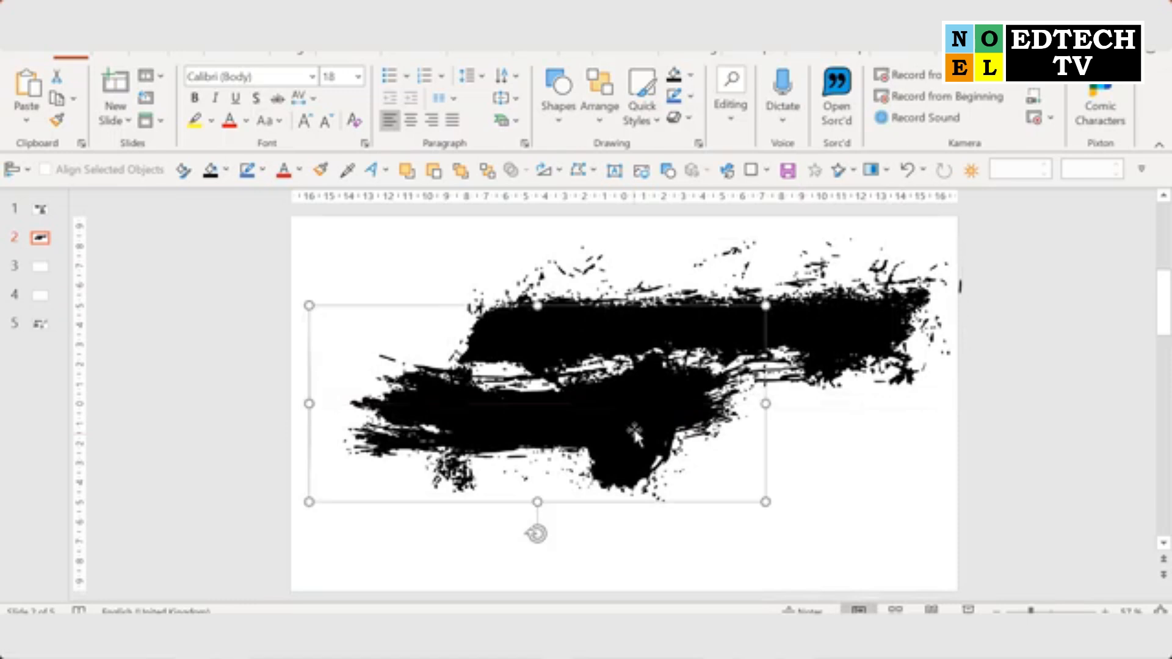
pyautogui.keyDown('shift'); pyautogui.click(834, 315); pyautogui.keyUp('shift')
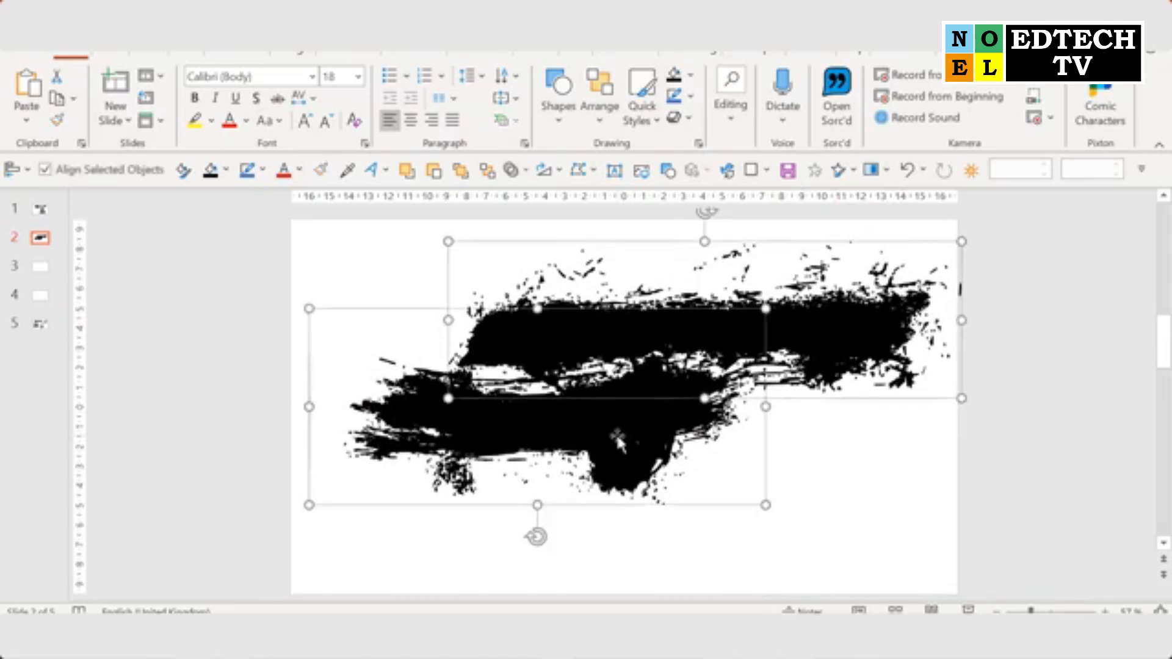
pyautogui.click(525, 176)
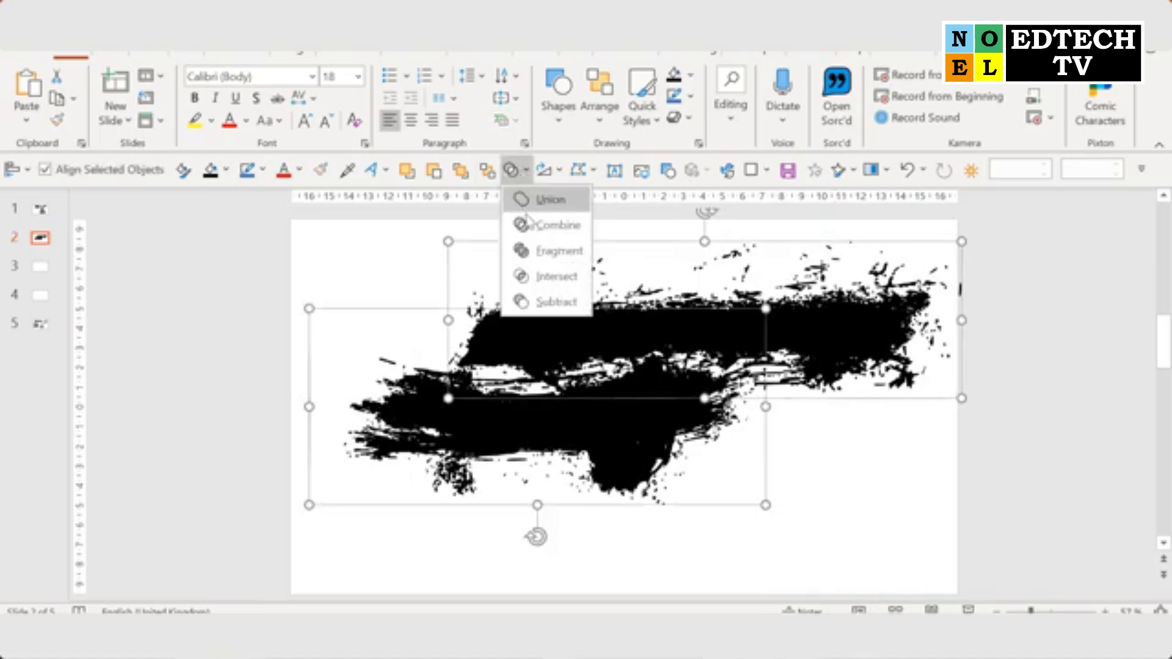
pyautogui.click(566, 204)
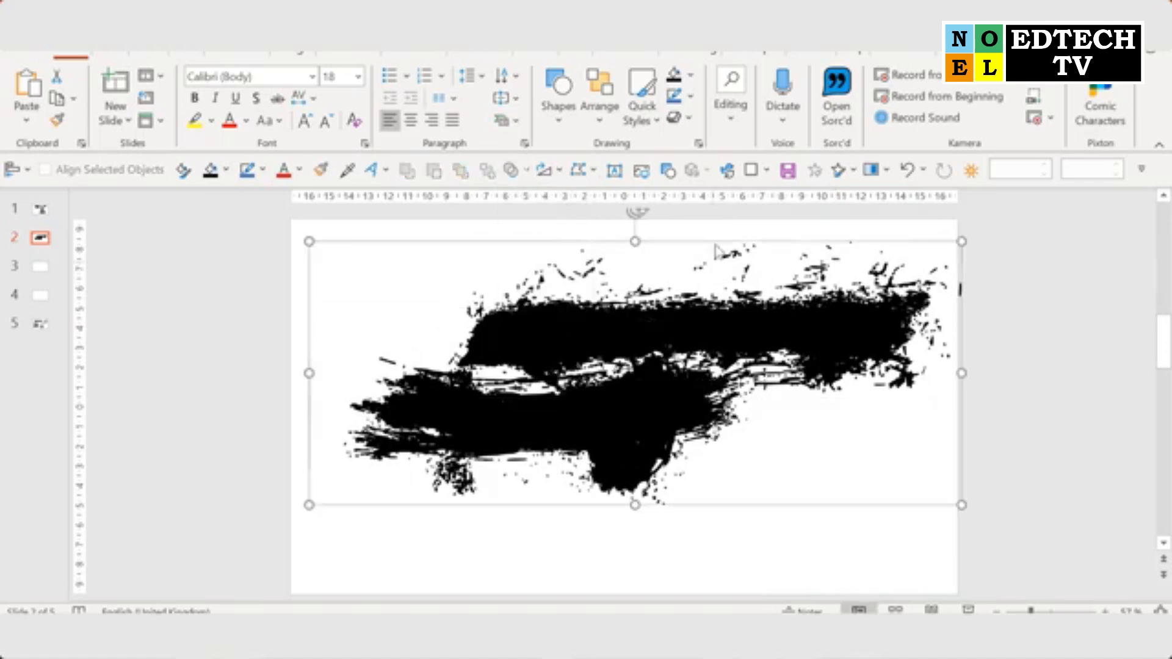
pyautogui.moveTo(713, 252); pyautogui.dragTo(694, 282)
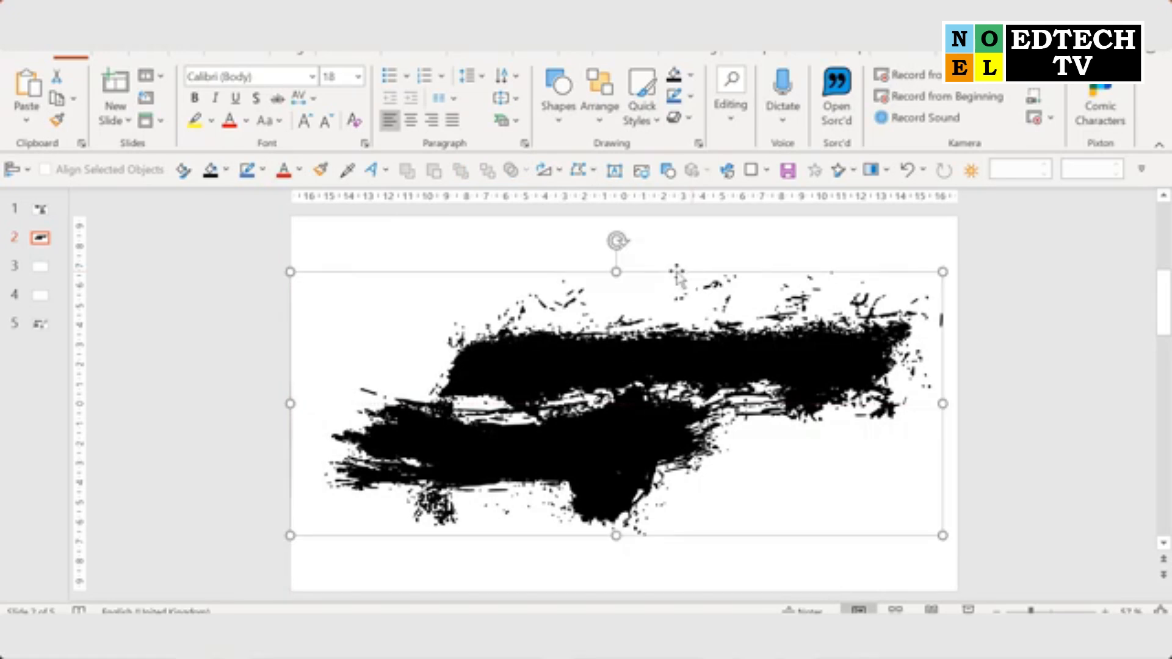
pyautogui.click(498, 268)
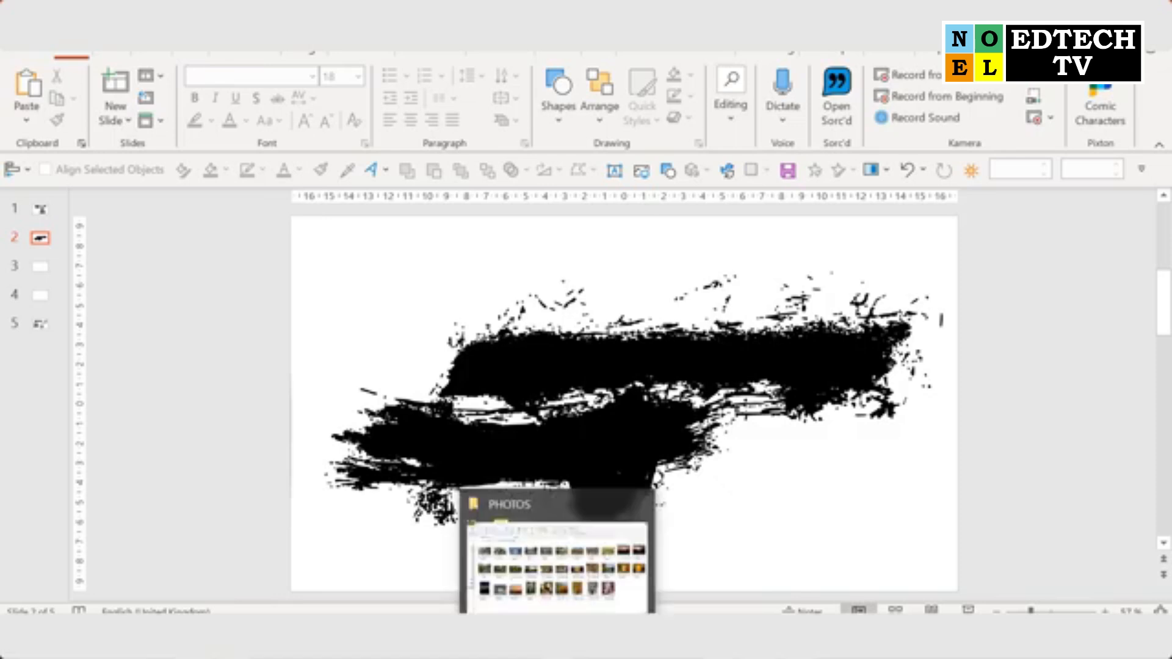
# Copy the floating leaf photo 20171021_140057_edited.jpeg from the PHOTOS folder and paste it onto slide 2 of the presentation.
pyautogui.click(544, 599)
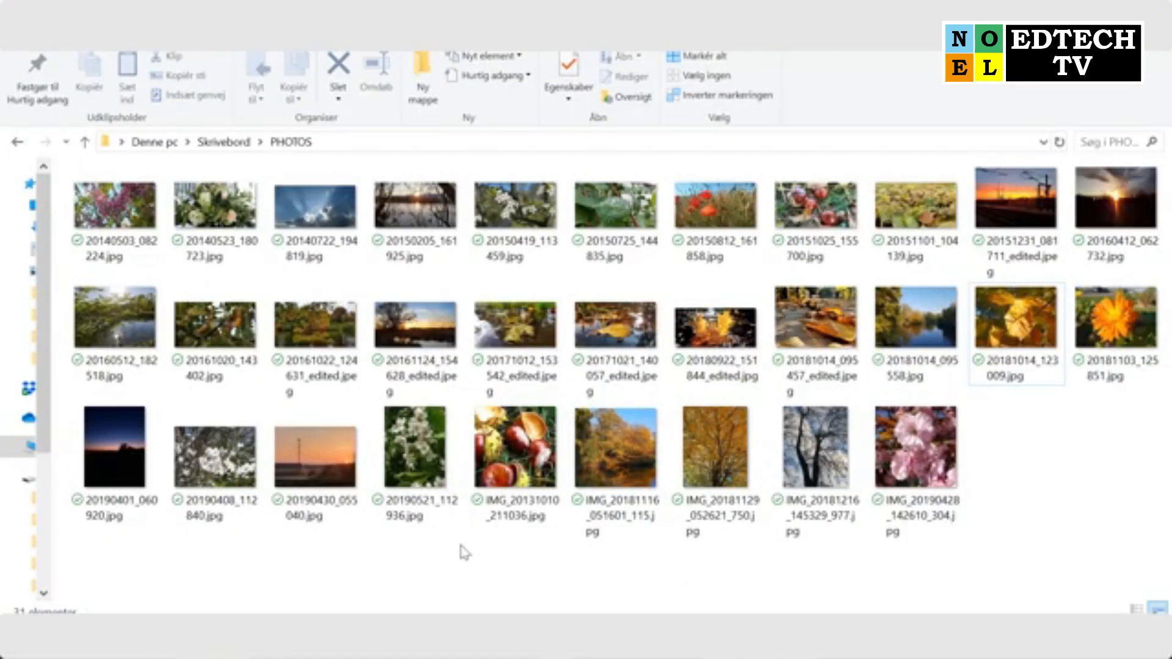
pyautogui.click(624, 338)
pyautogui.hotkey('ctrl', 'c')
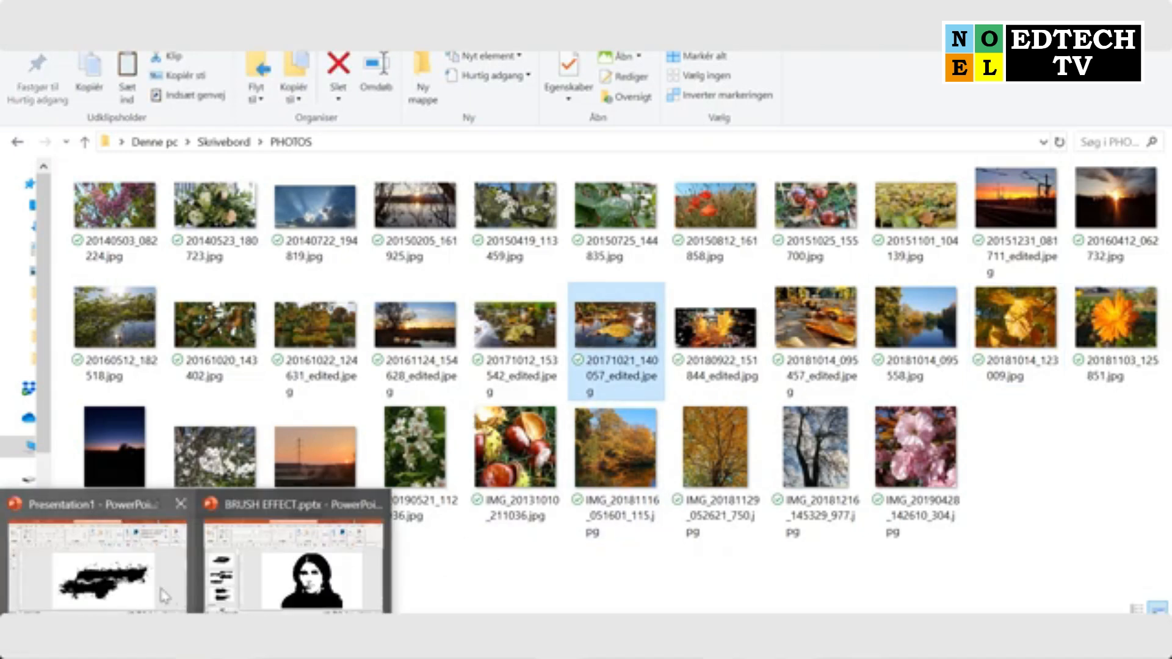
pyautogui.click(161, 587)
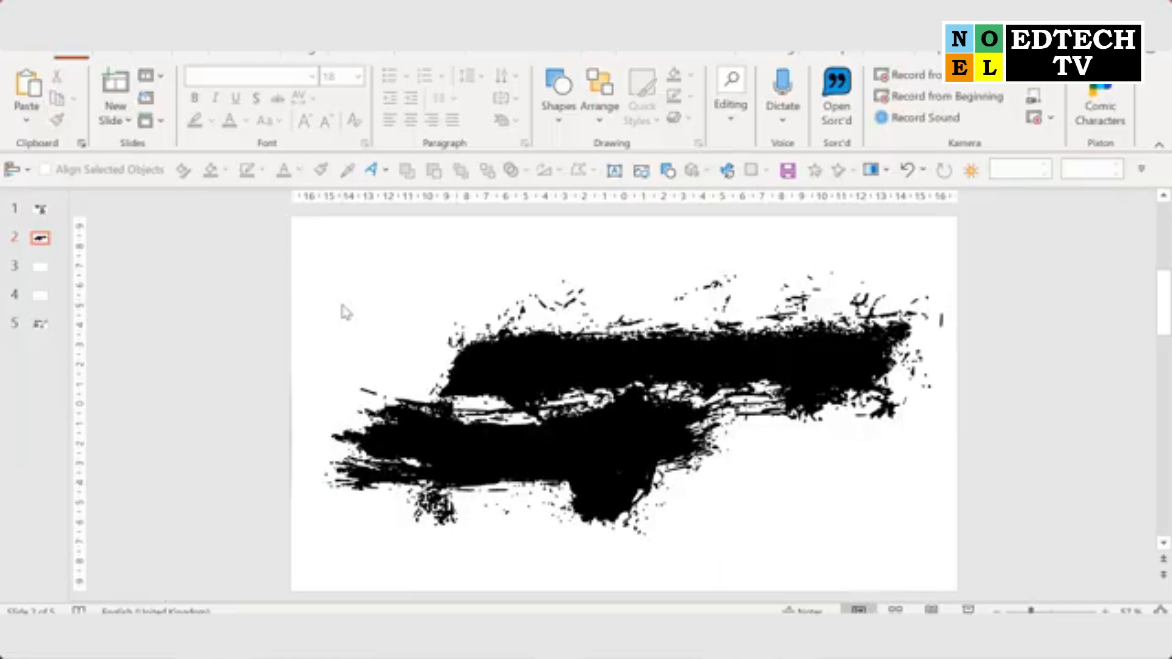
pyautogui.hotkey('ctrl', 'v')
pyautogui.hotkey('shift', 'F5')
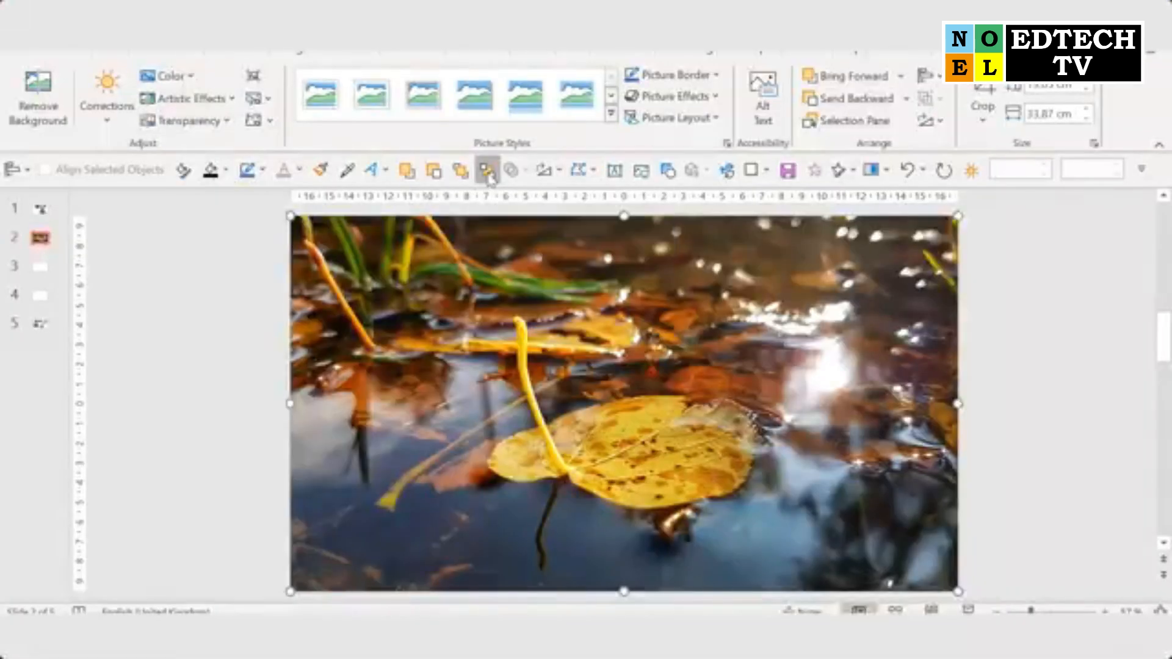
# Send the leaf photo behind the brush shape, shrink it to about 32.37 cm wide, and shift it to cover the strokes.
pyautogui.click(488, 171)
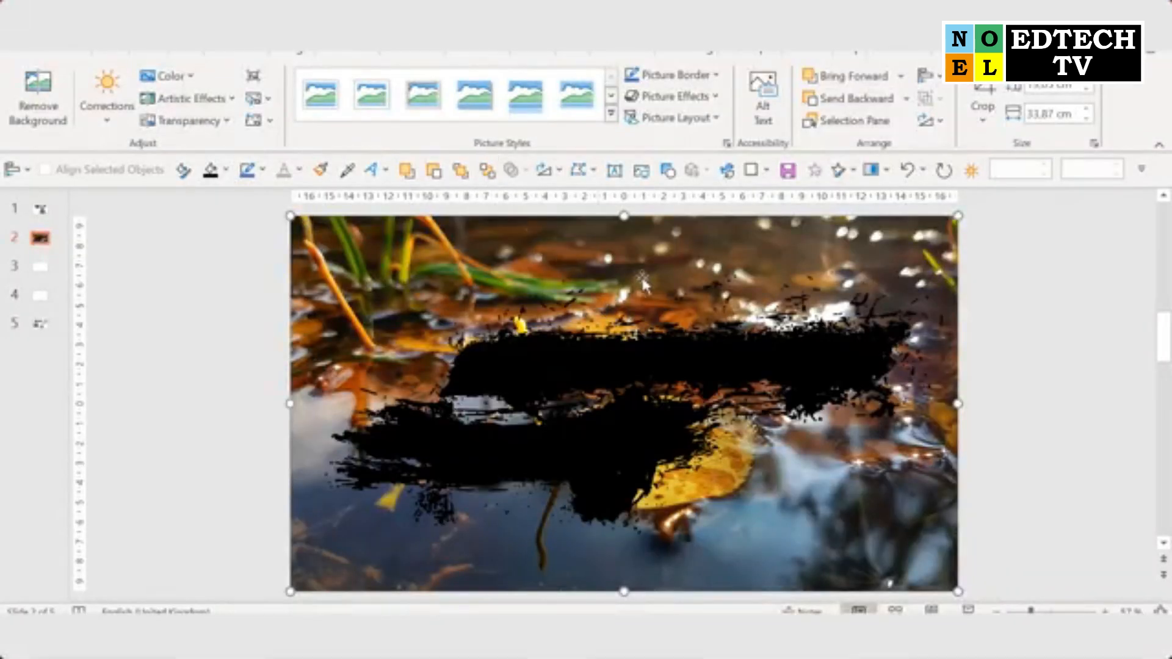
pyautogui.moveTo(960, 213); pyautogui.dragTo(929, 230)
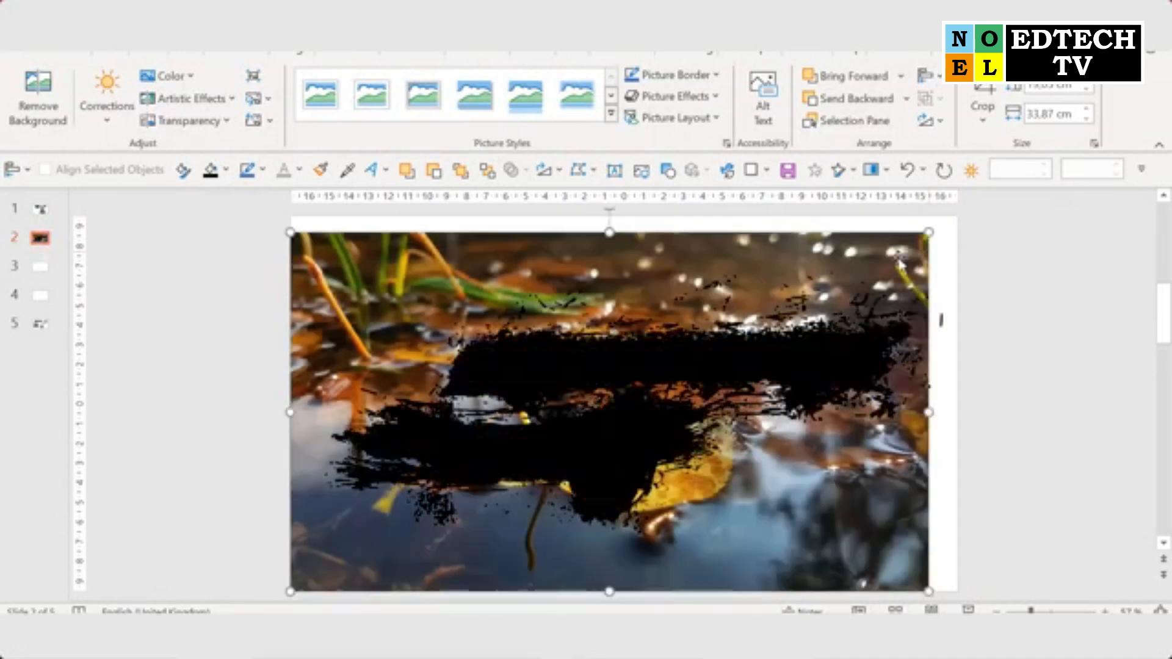
pyautogui.moveTo(471, 289); pyautogui.dragTo(500, 284)
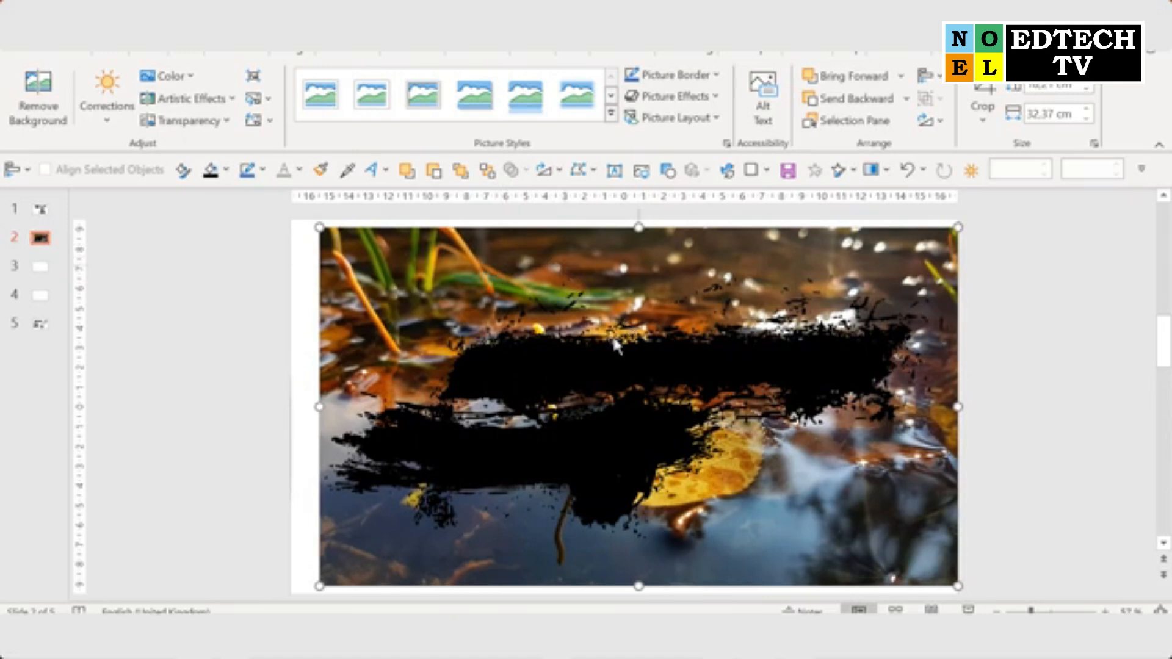
# Intersect the leaf photo with the merged brush shape so the photo fills the strokes.
pyautogui.keyDown('shift'); pyautogui.click(595, 360); pyautogui.keyUp('shift')
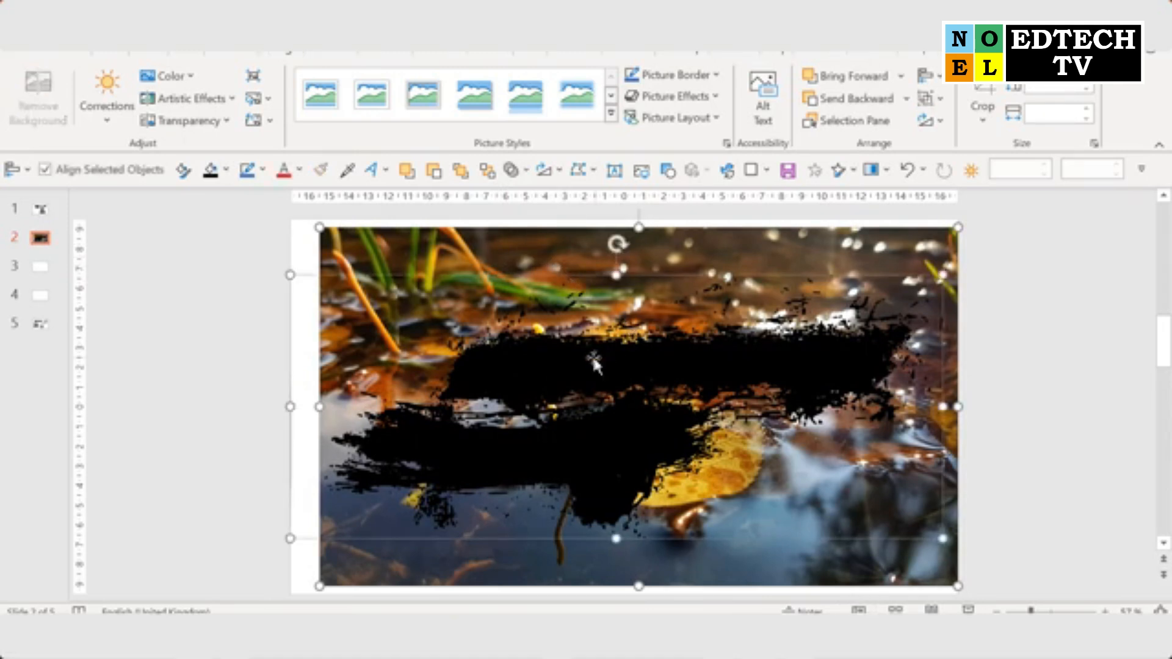
pyautogui.click(527, 174)
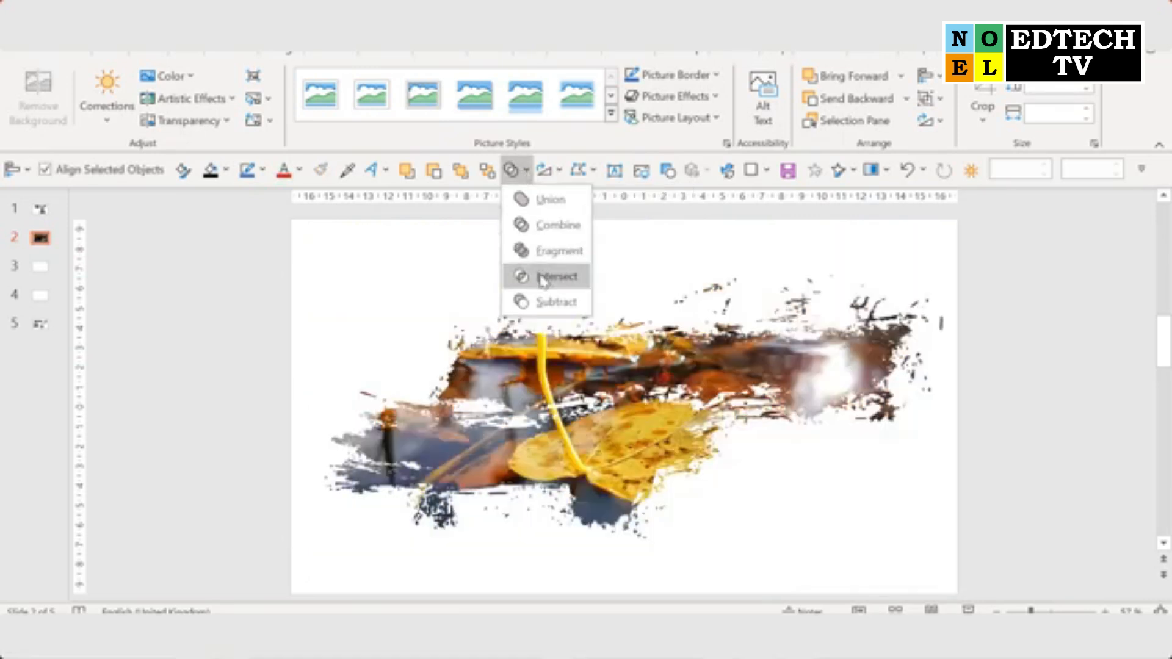
pyautogui.click(543, 278)
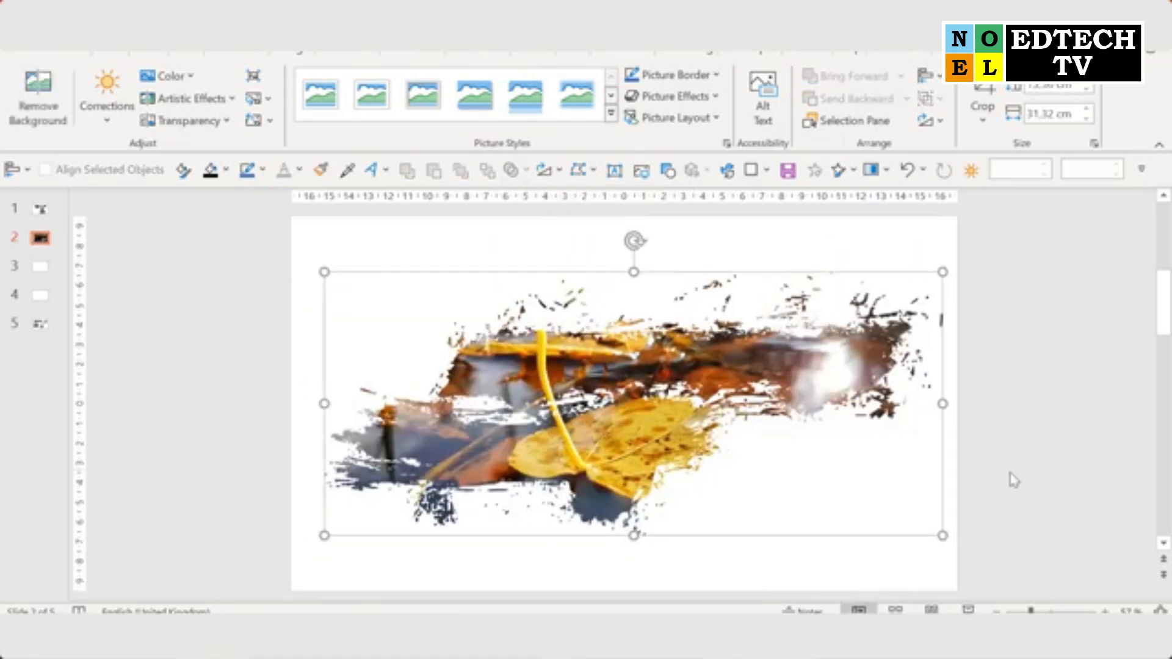
pyautogui.click(1053, 358)
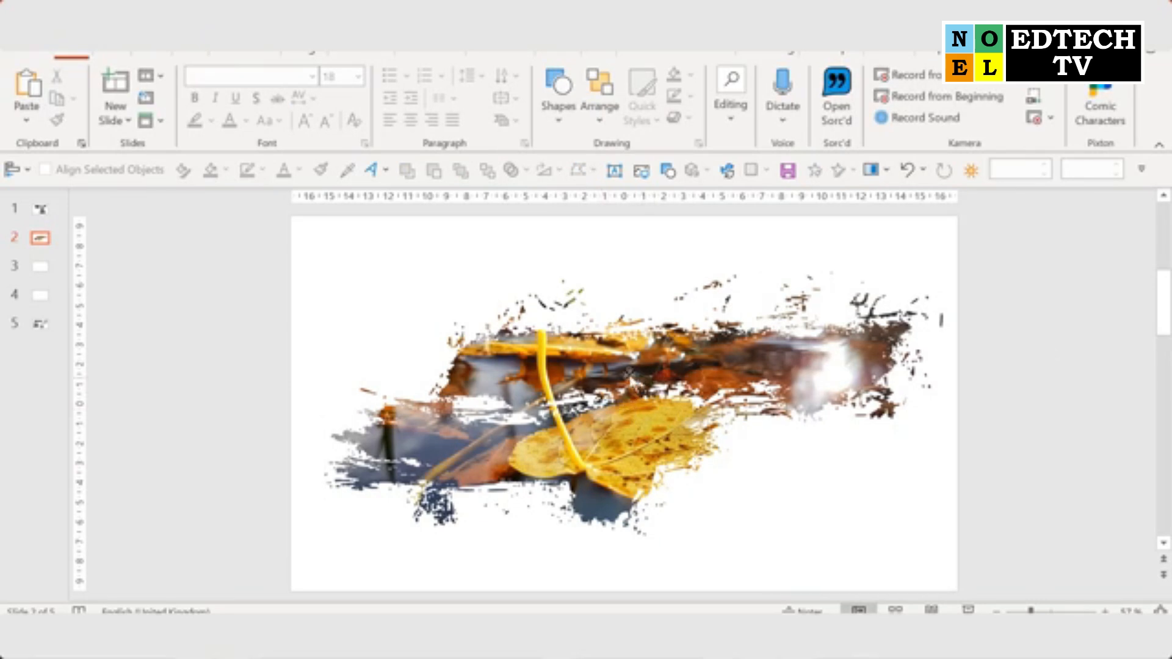
# Apply a shadow effect to the leaf-filled brush shape and move it slightly up on the slide.
pyautogui.click(759, 345)
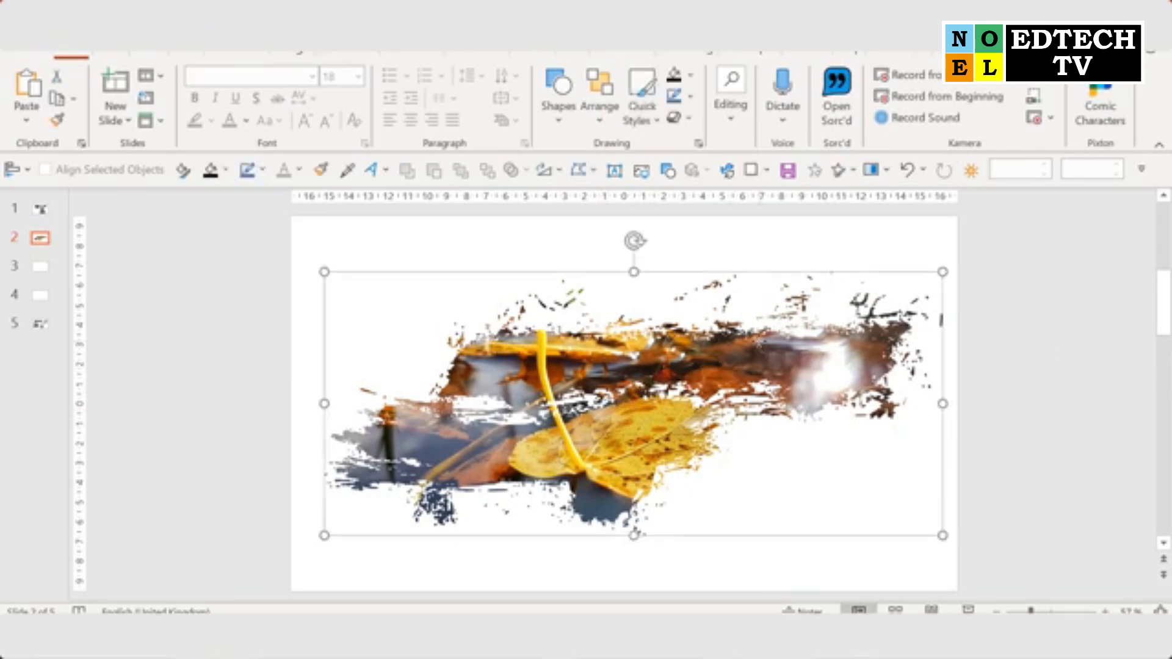
pyautogui.click(754, 171)
pyautogui.click(767, 329)
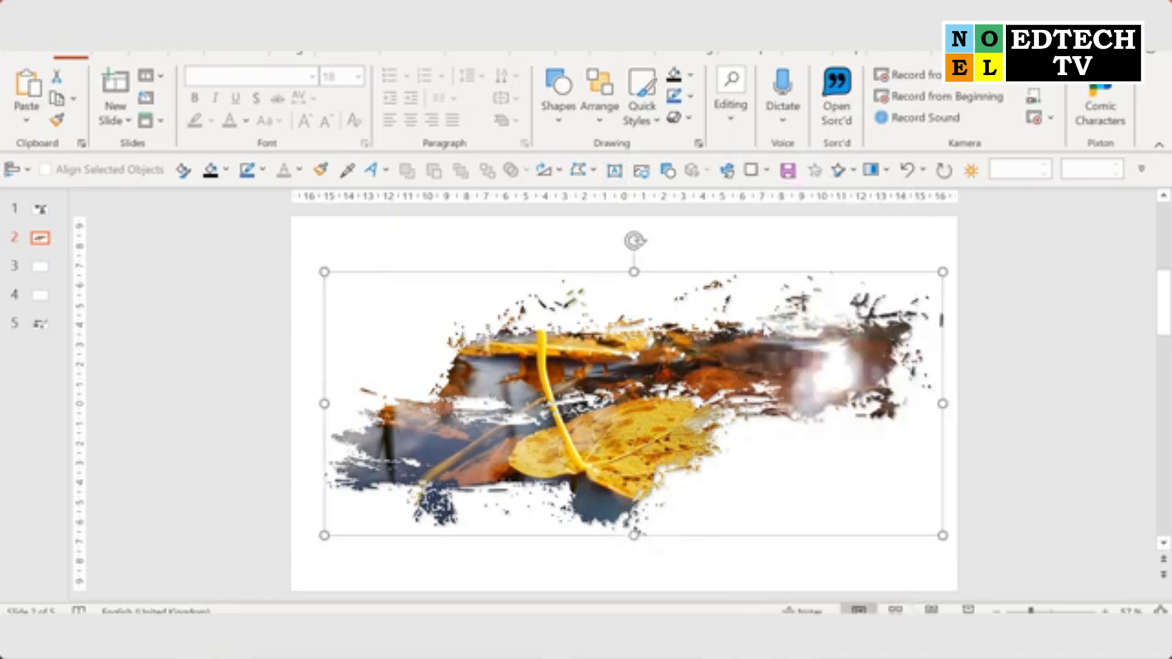
pyautogui.moveTo(650, 428); pyautogui.dragTo(636, 392)
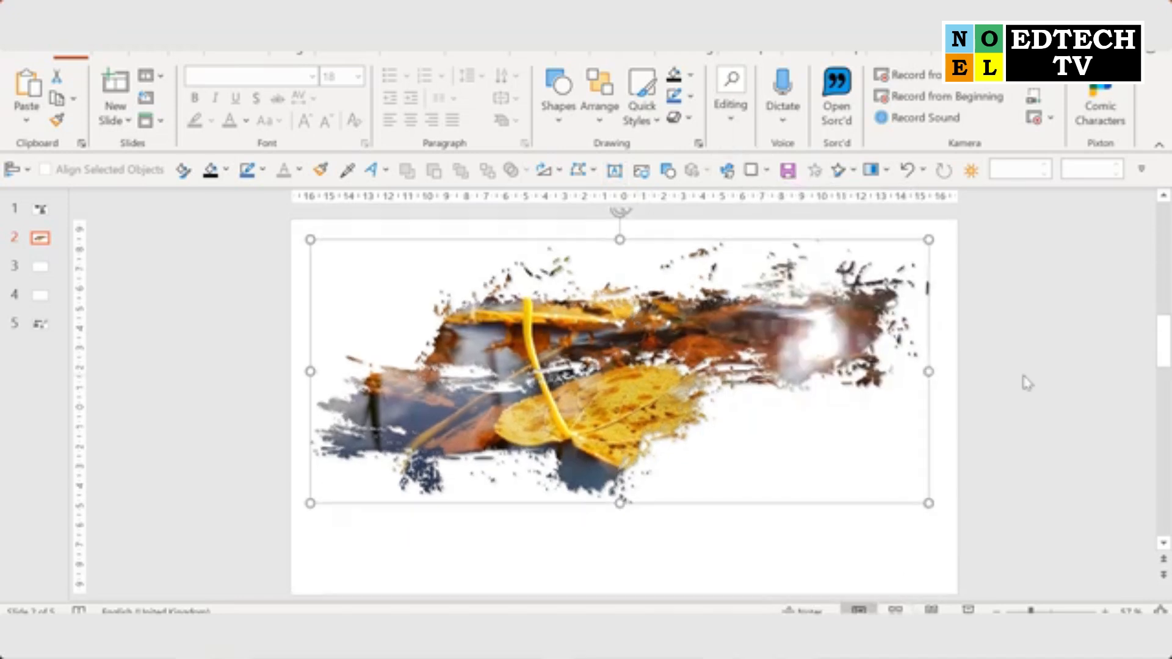
pyautogui.click(1028, 383)
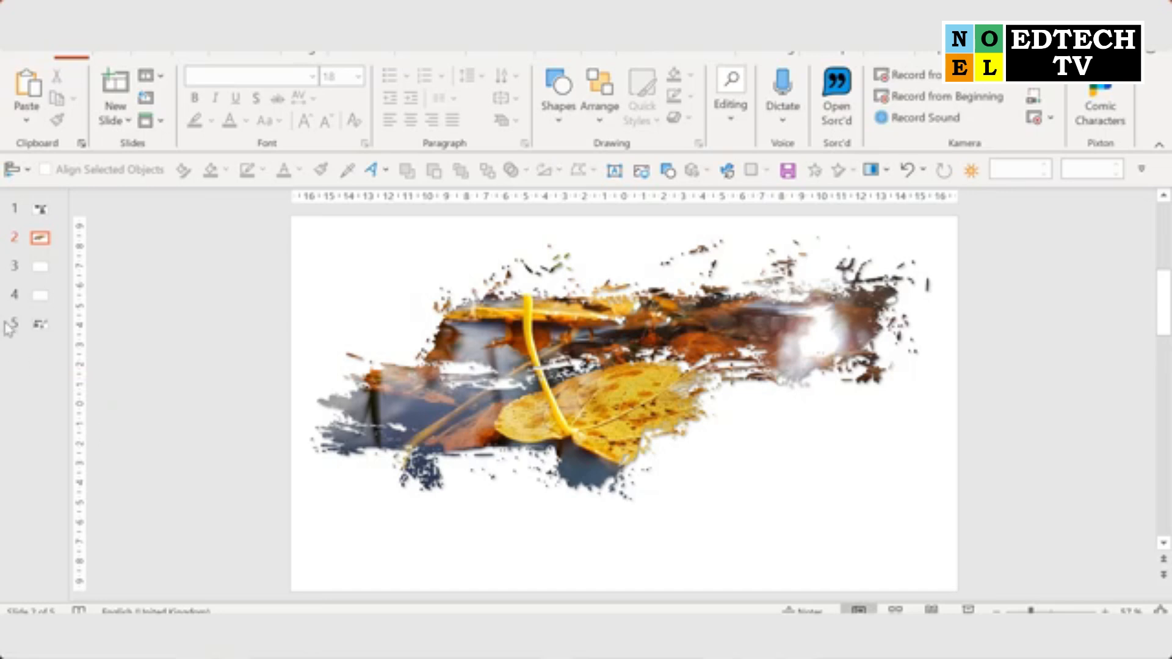
# Copy the two circular brush strokes from slide 5 onto empty slide 3.
pyautogui.click(46, 330)
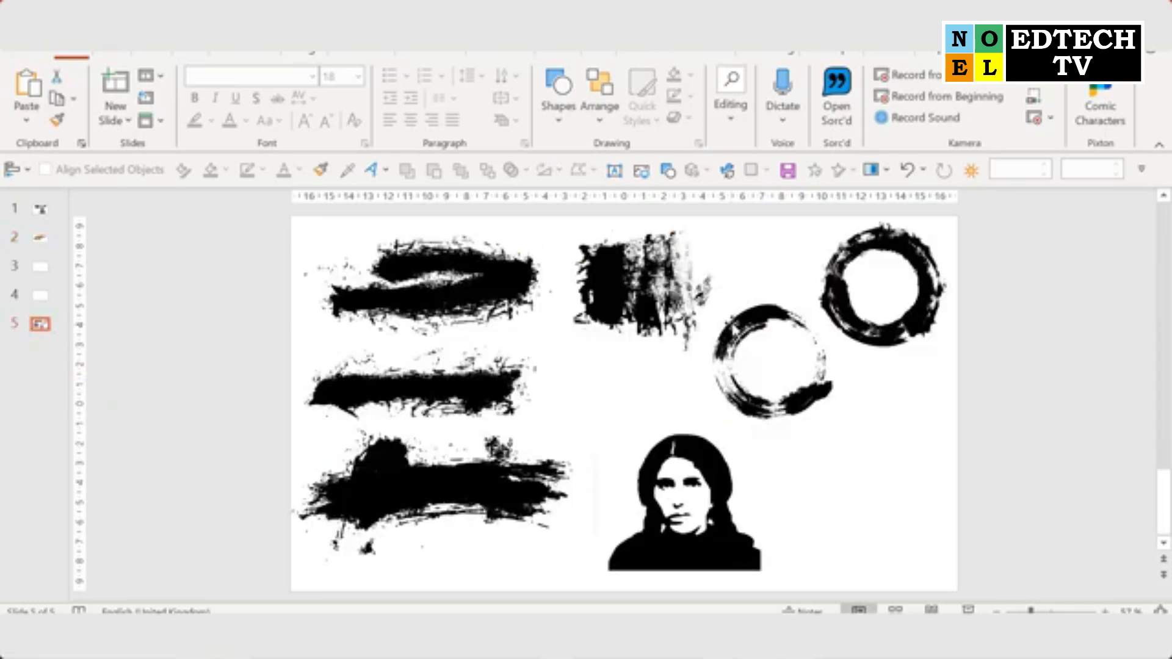
pyautogui.click(731, 322)
pyautogui.keyDown('shift'); pyautogui.click(860, 256); pyautogui.keyUp('shift')
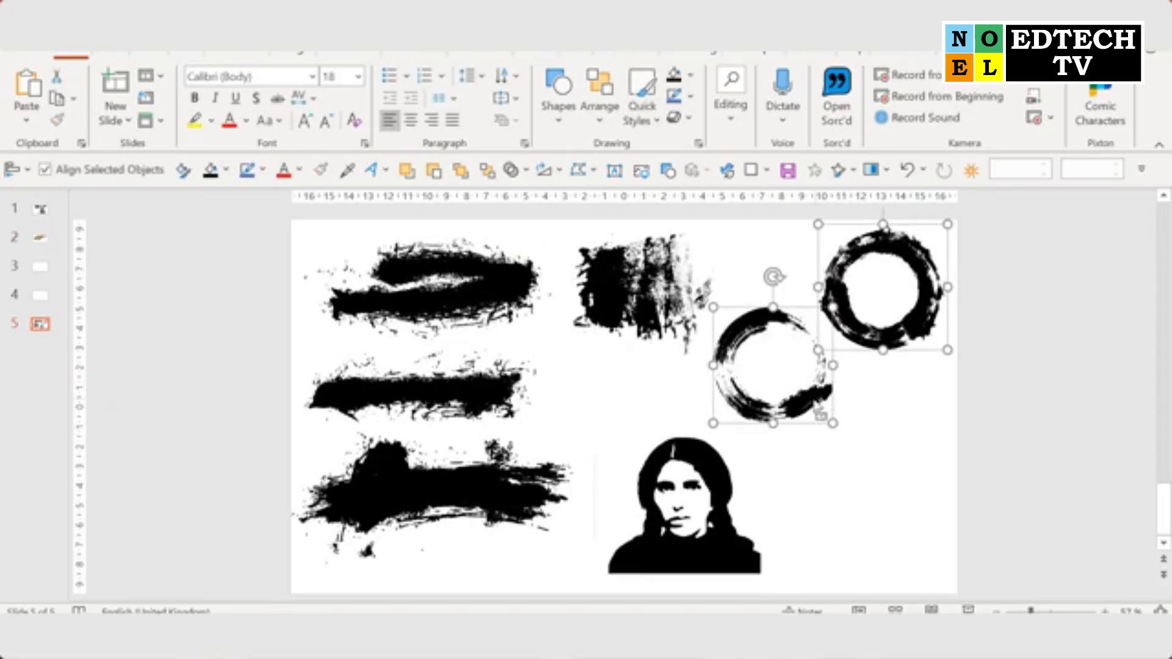
pyautogui.click(38, 270)
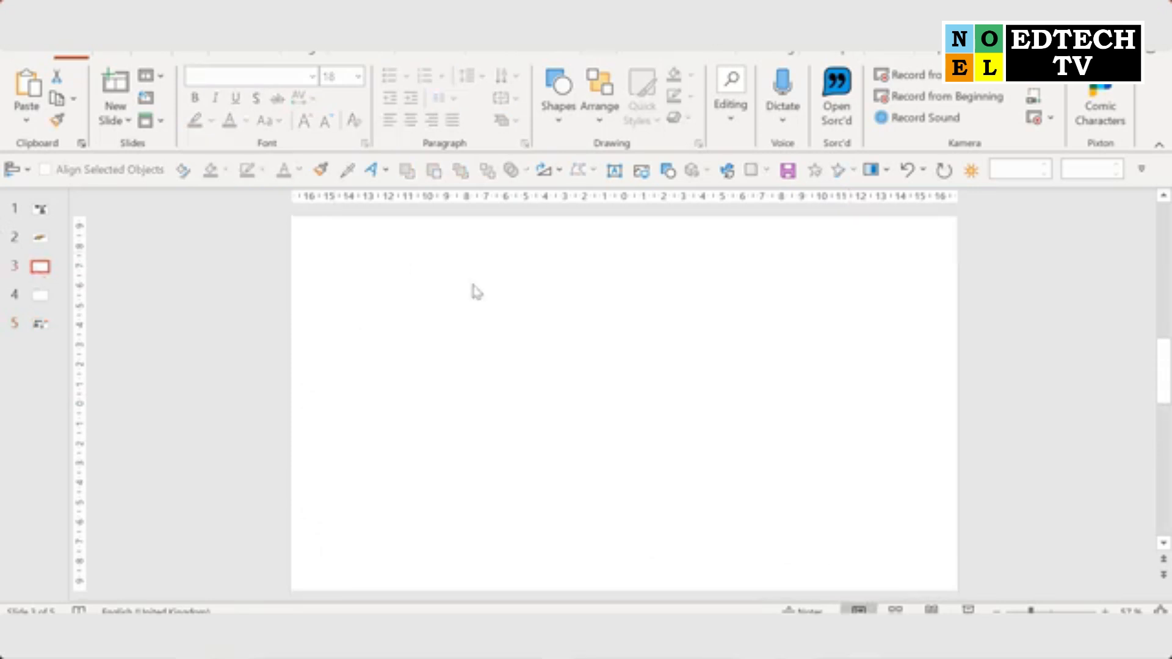
pyautogui.hotkey('ctrl', 'v')
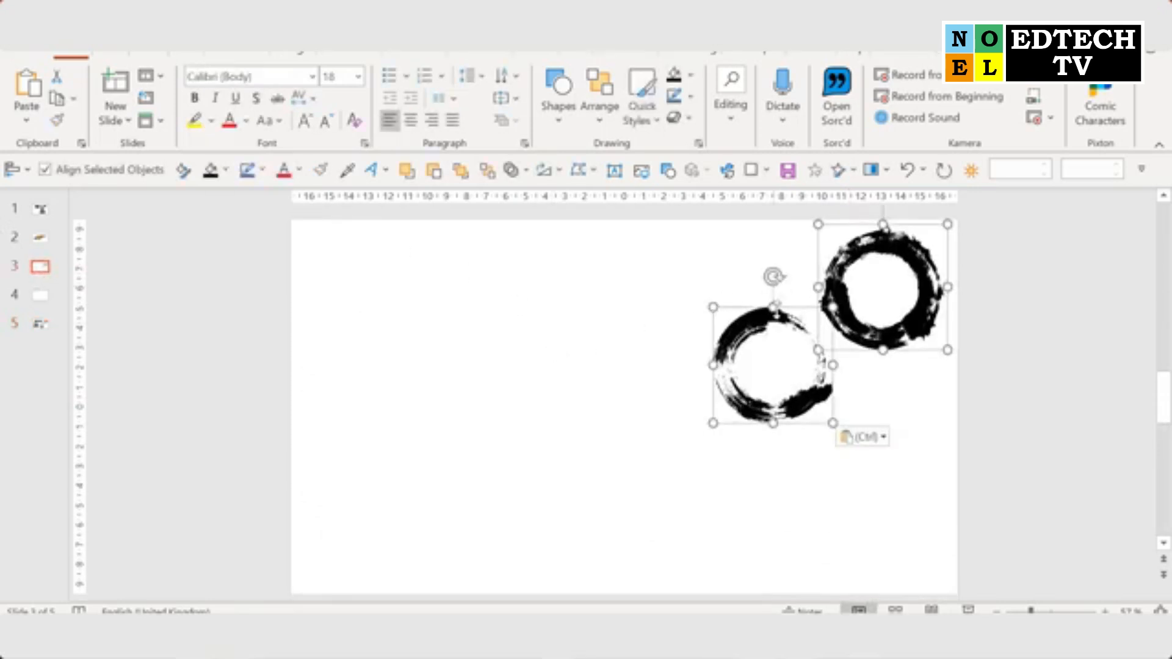
# Enlarge the thinner circular brush stroke to about 16 cm wide and place it near the middle of slide 3.
pyautogui.click(680, 329)
pyautogui.moveTo(727, 367)
pyautogui.mouseDown()
pyautogui.moveTo(344, 463)
pyautogui.moveTo(380, 461)
pyautogui.mouseUp()
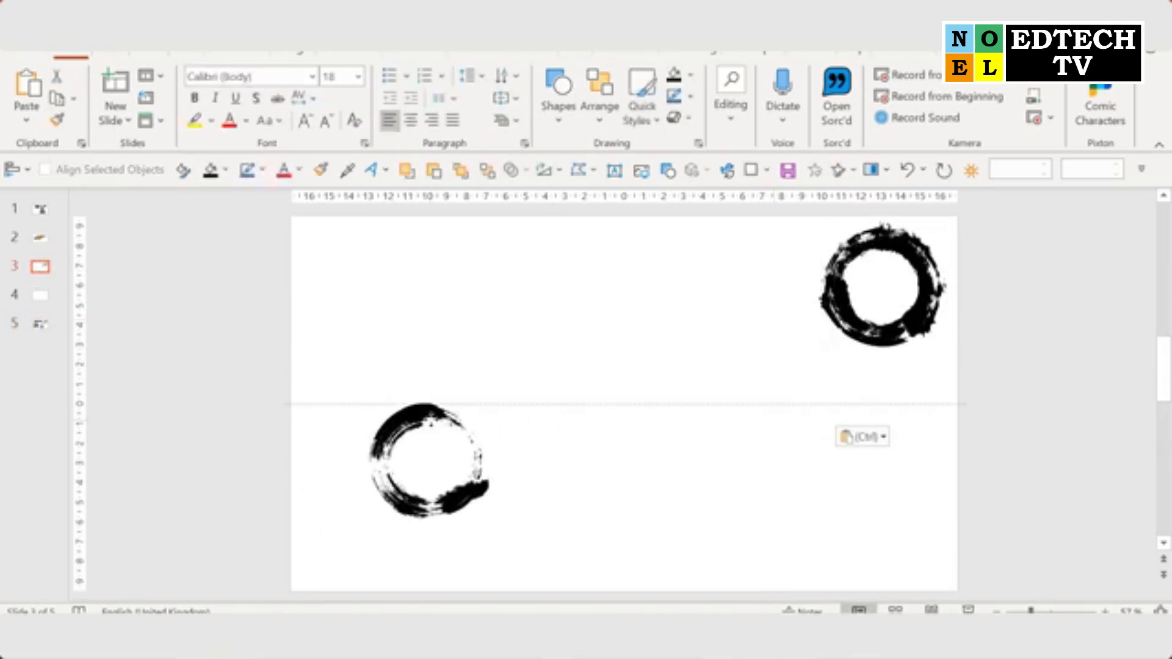
pyautogui.moveTo(486, 397); pyautogui.dragTo(677, 282)
pyautogui.moveTo(427, 272); pyautogui.dragTo(474, 289)
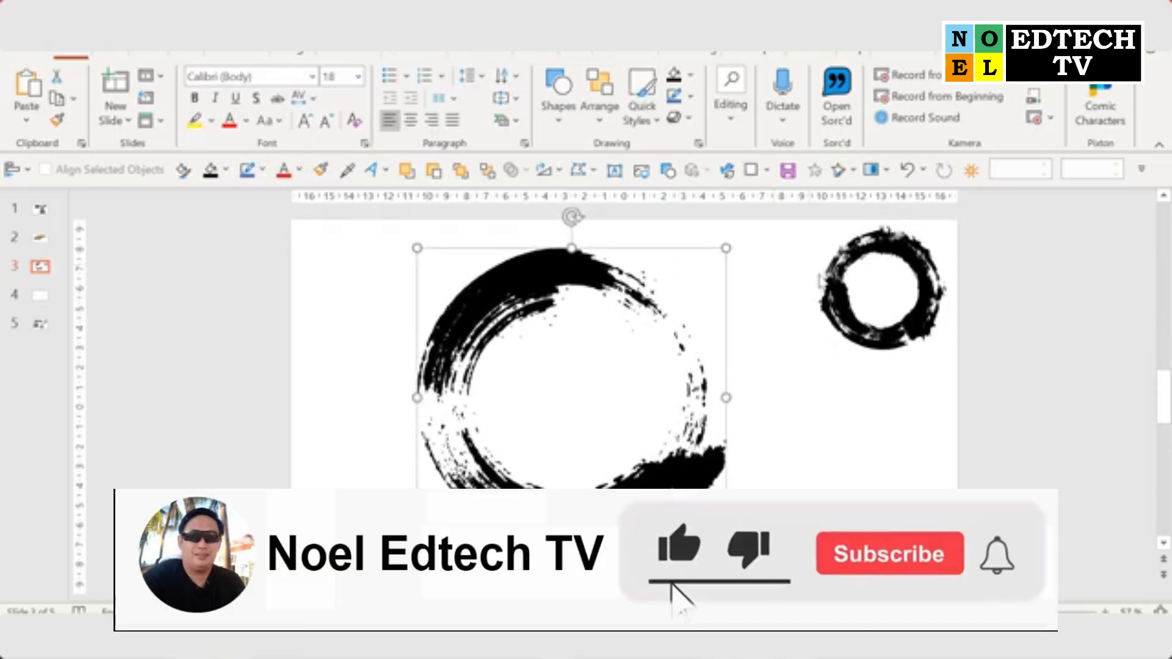
# Move the second circular brush stroke onto the large ring, enlarge it to about 13 cm wide, and nest it inside.
pyautogui.click(824, 281)
pyautogui.moveTo(824, 281)
pyautogui.mouseDown()
pyautogui.moveTo(444, 389)
pyautogui.moveTo(471, 387)
pyautogui.mouseUp()
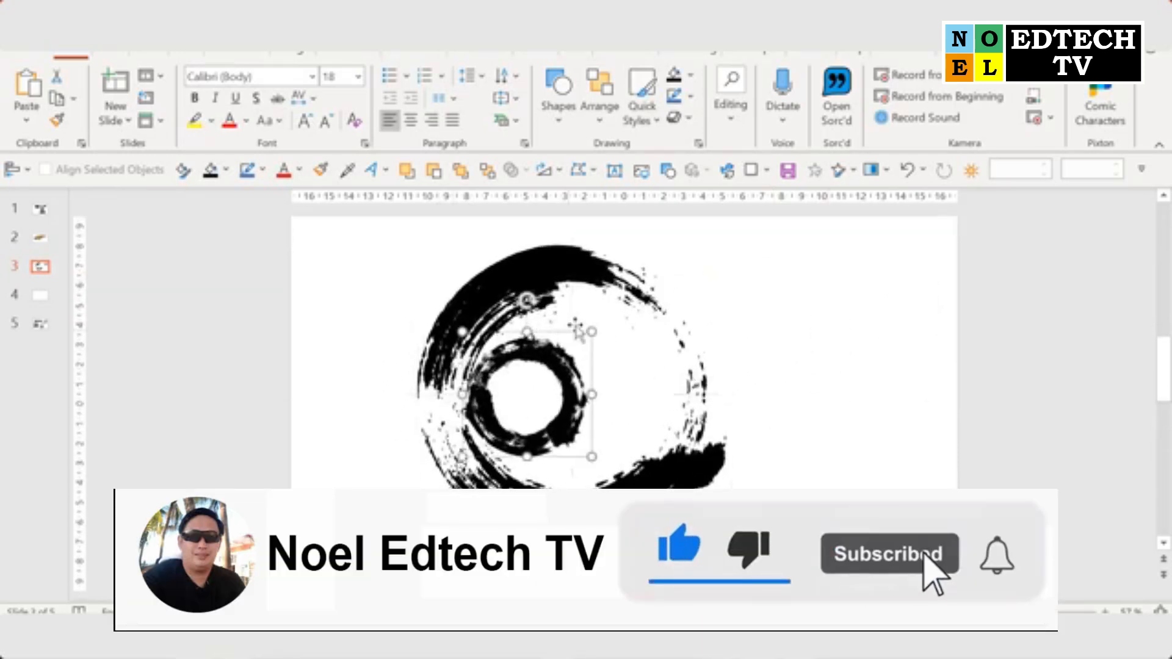
pyautogui.moveTo(592, 332); pyautogui.dragTo(720, 207)
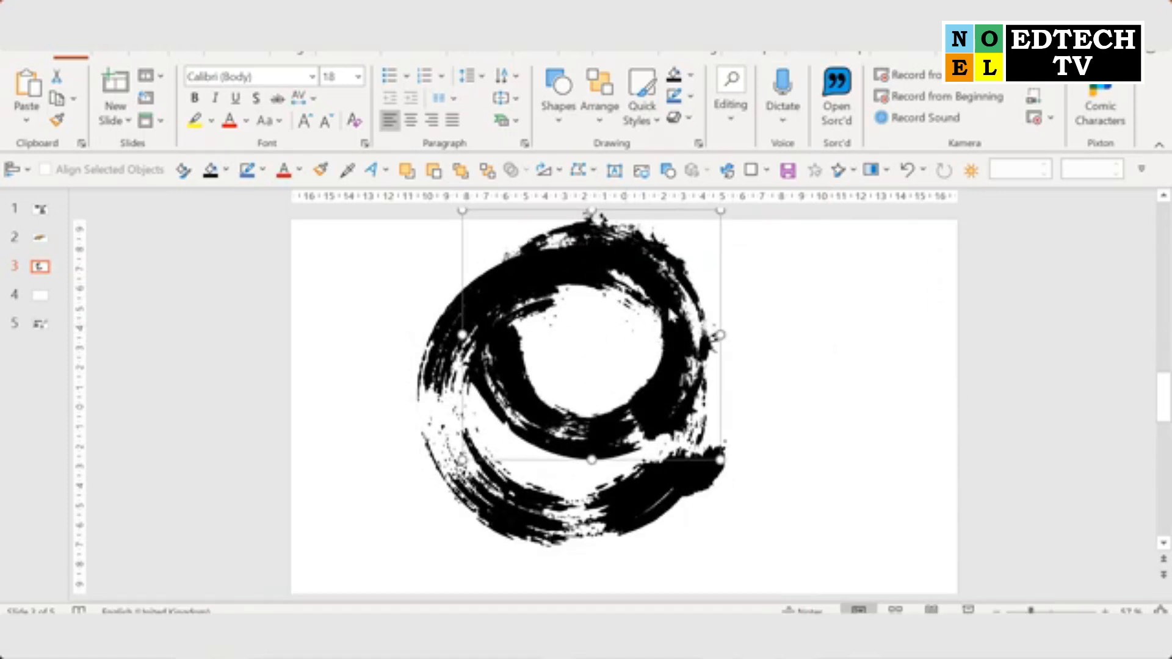
pyautogui.moveTo(593, 439)
pyautogui.mouseDown()
pyautogui.moveTo(513, 604)
pyautogui.moveTo(582, 500)
pyautogui.moveTo(578, 476)
pyautogui.moveTo(567, 476)
pyautogui.mouseUp()
# Merge the two overlapping circular brush strokes on slide 3 into one shape with Union.
pyautogui.click(551, 265)
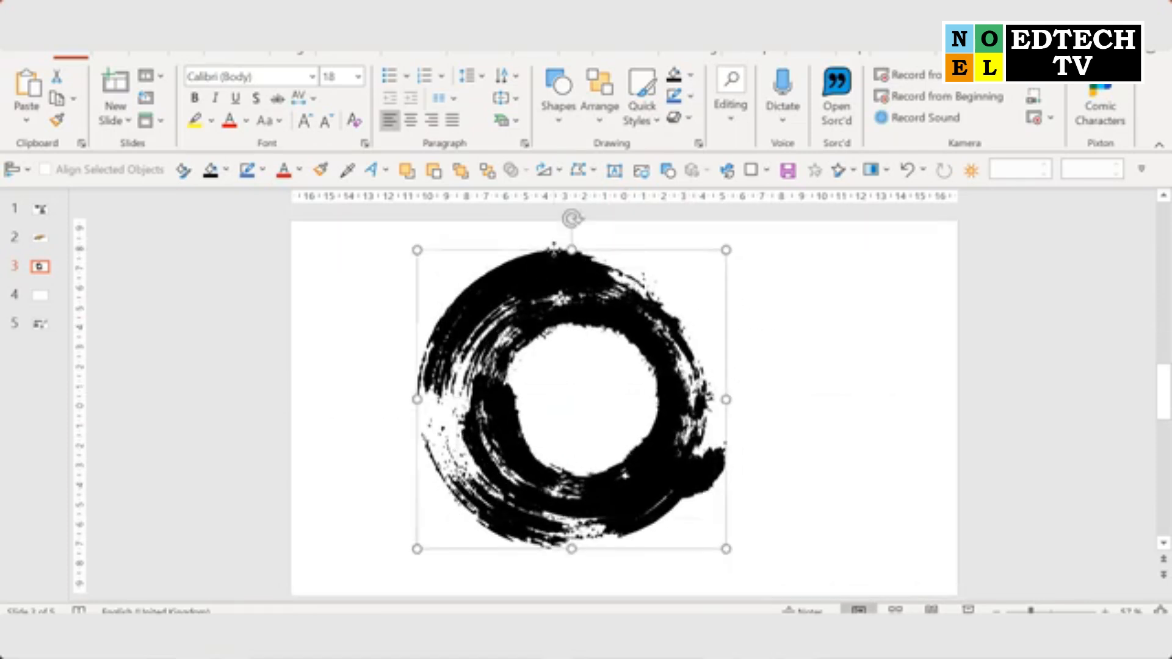
pyautogui.scroll(-1, 548, 303)
pyautogui.scroll(1, 548, 303)
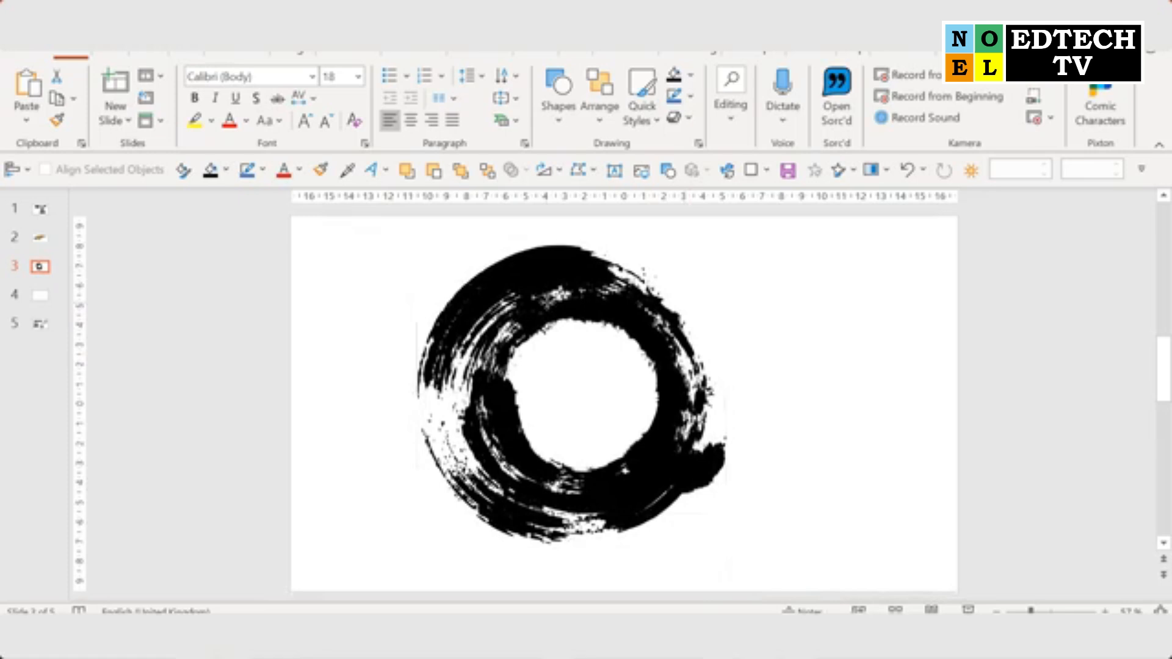
pyautogui.click(531, 264)
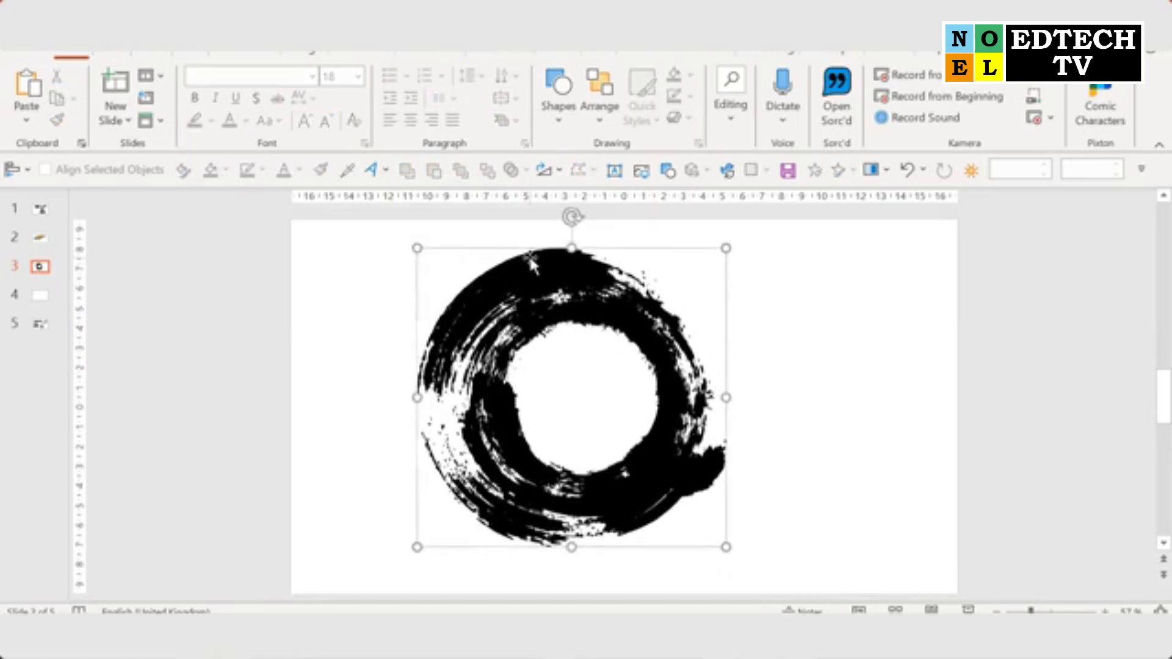
pyautogui.keyDown('shift'); pyautogui.click(623, 317); pyautogui.keyUp('shift')
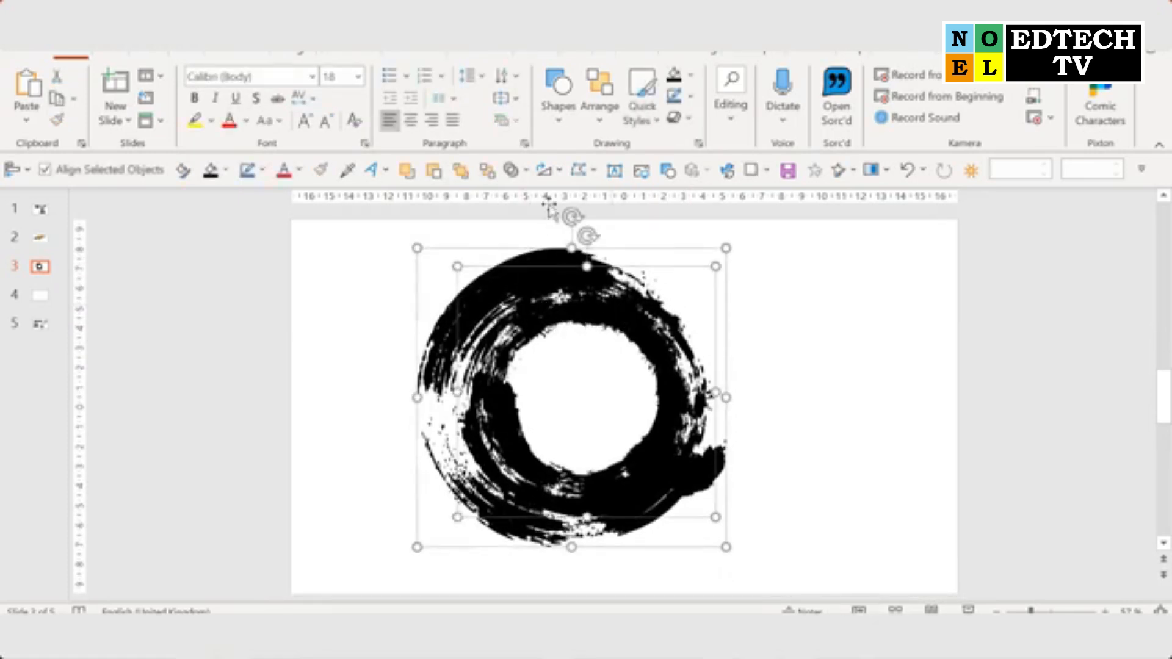
pyautogui.click(512, 170)
pyautogui.click(529, 199)
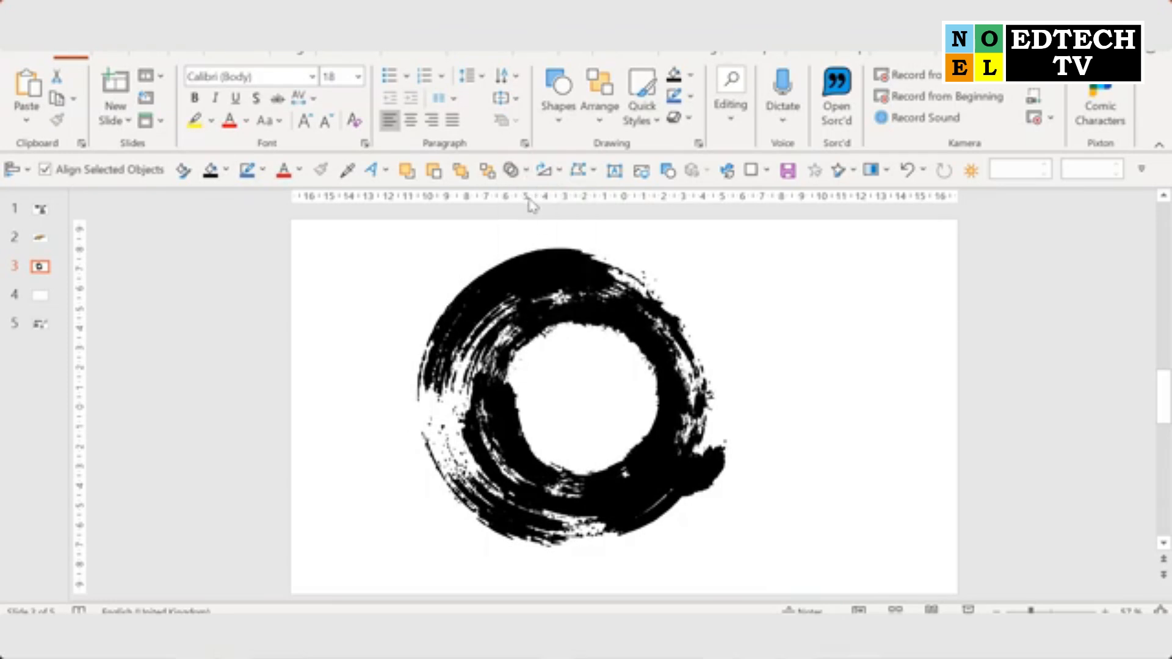
pyautogui.click(361, 309)
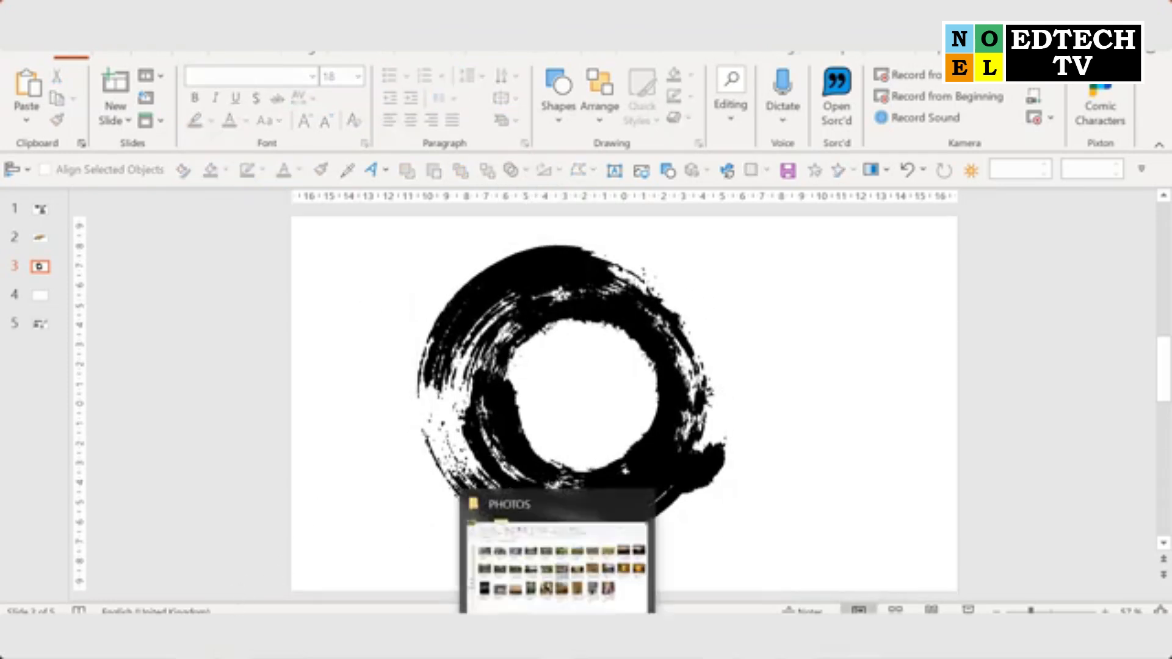
# Copy the lake sunset photo 20150205_161925.jpg from the PHOTOS folder and paste it onto slide 3 of the presentation.
pyautogui.click(556, 593)
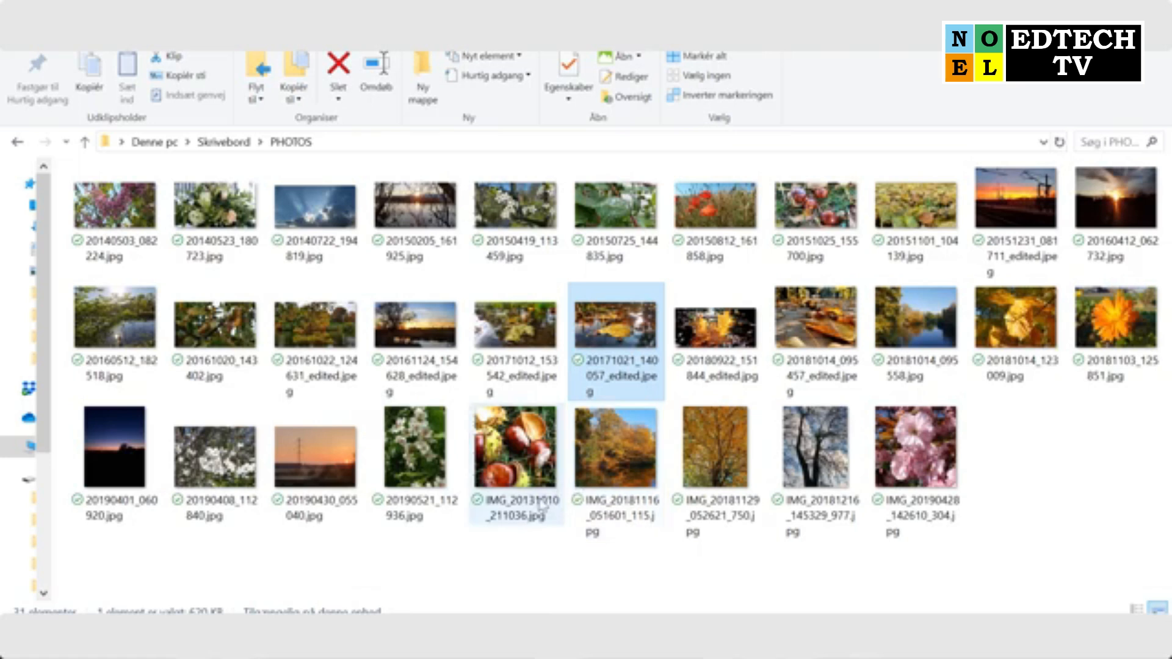
pyautogui.moveTo(452, 509)
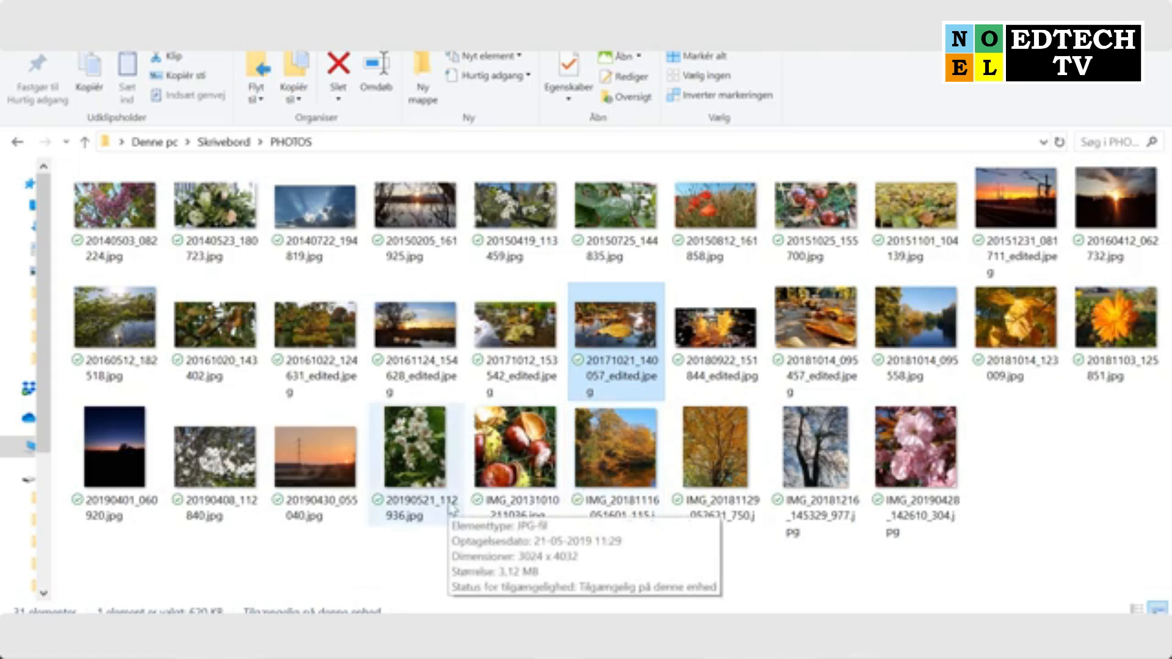
pyautogui.click(427, 210)
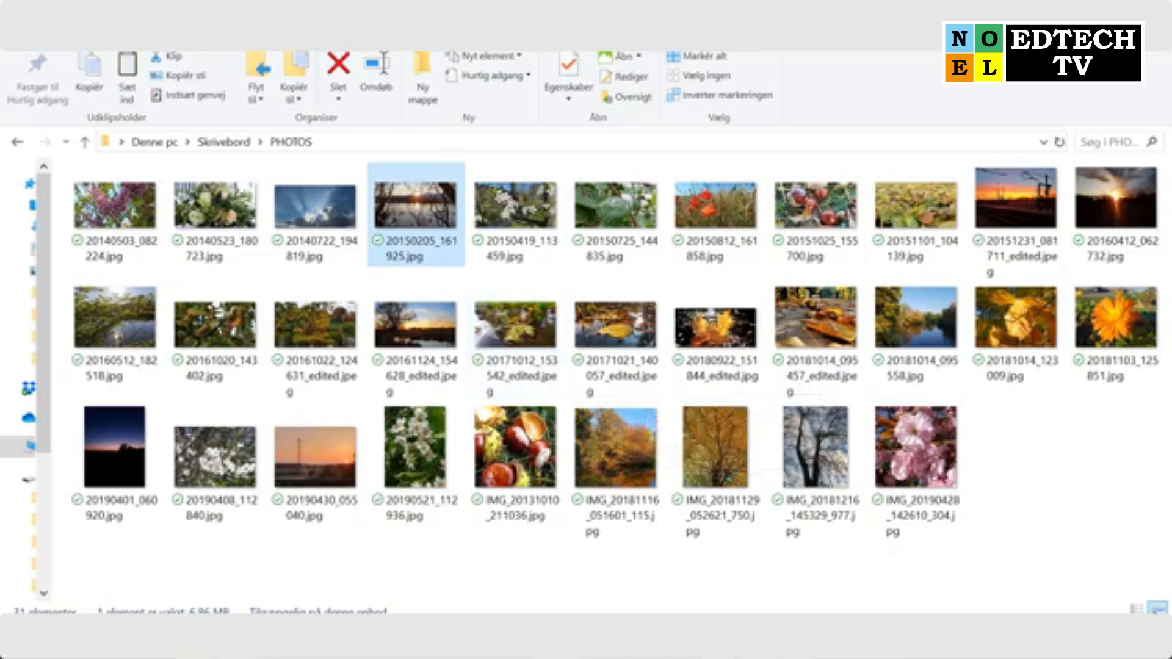
pyautogui.click(167, 586)
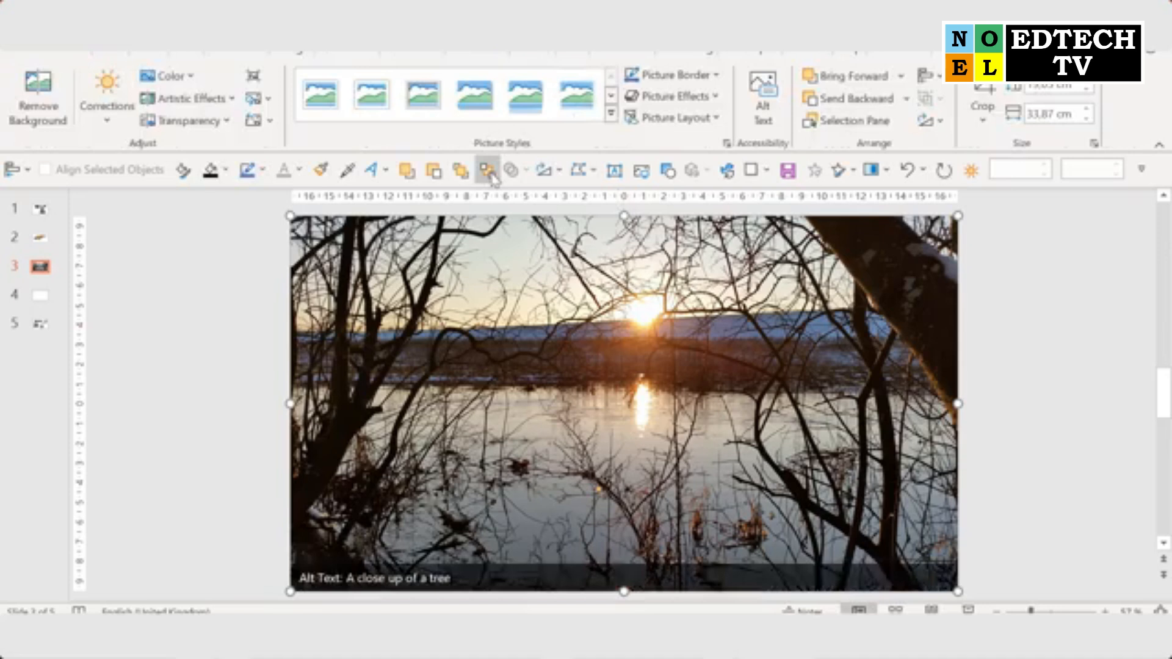
# Send the sunset photo behind the ring shape, shrink it to about 27.44 cm wide, and position it to cover the ring.
pyautogui.moveTo(957, 214); pyautogui.dragTo(821, 293)
pyautogui.moveTo(760, 330); pyautogui.dragTo(760, 285)
pyautogui.moveTo(822, 246); pyautogui.dragTo(831, 242)
pyautogui.moveTo(772, 286); pyautogui.dragTo(810, 285)
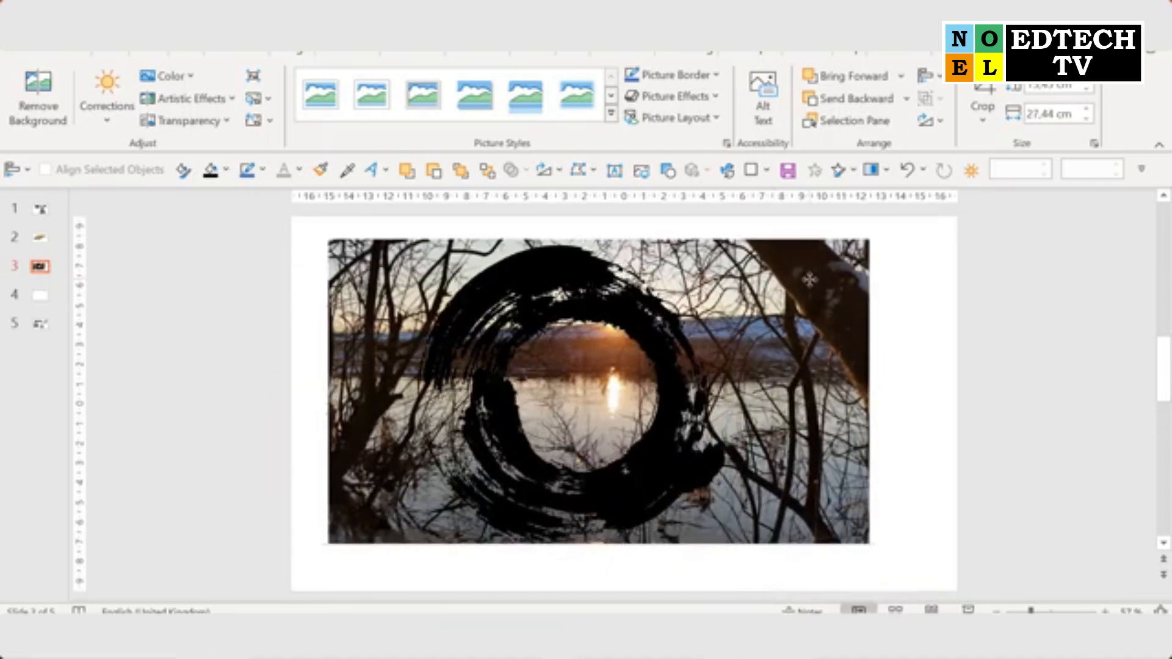